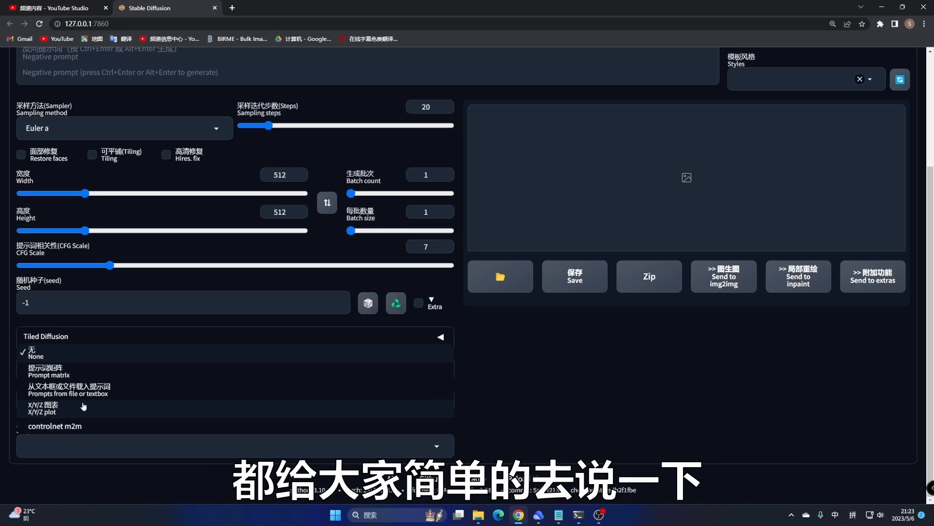
# - Select Prompt matrix as the generation script and bring its options into view
pyautogui.click(84, 373)
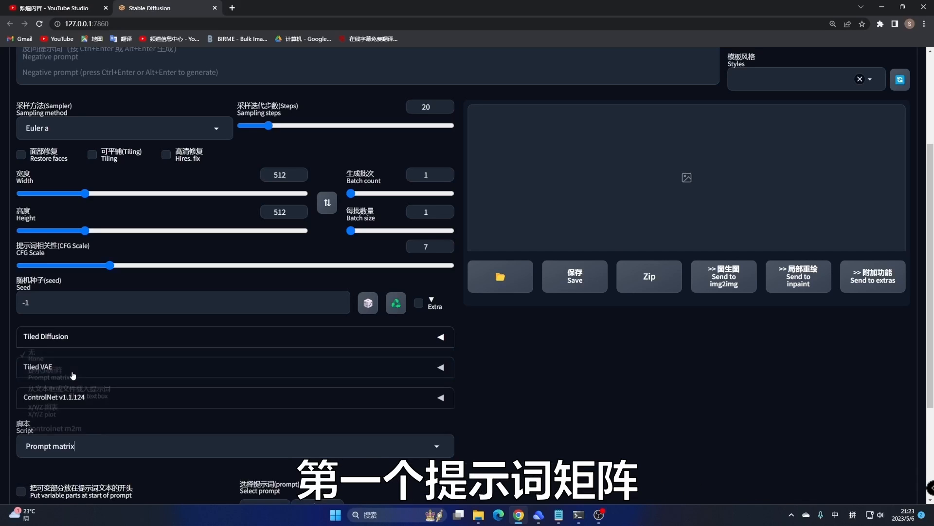
pyautogui.scroll(-1, 151, 433)
pyautogui.scroll(-3, 151, 433)
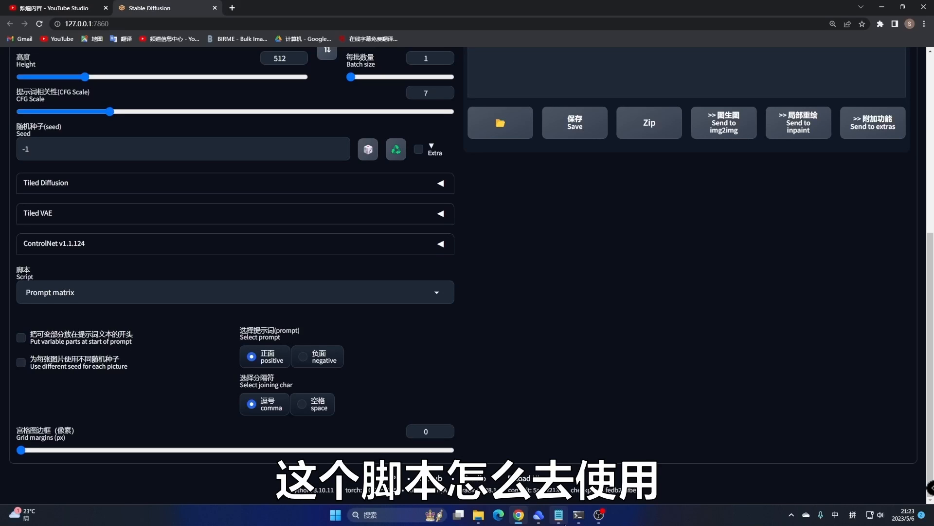
# - Switch to the 脚本用法.txt notes in Notepad and examine how vertical bars divide the ①|②|③ prompt into fixed and variable parts
pyautogui.click(562, 517)
pyautogui.moveTo(277, 124); pyautogui.dragTo(227, 123)
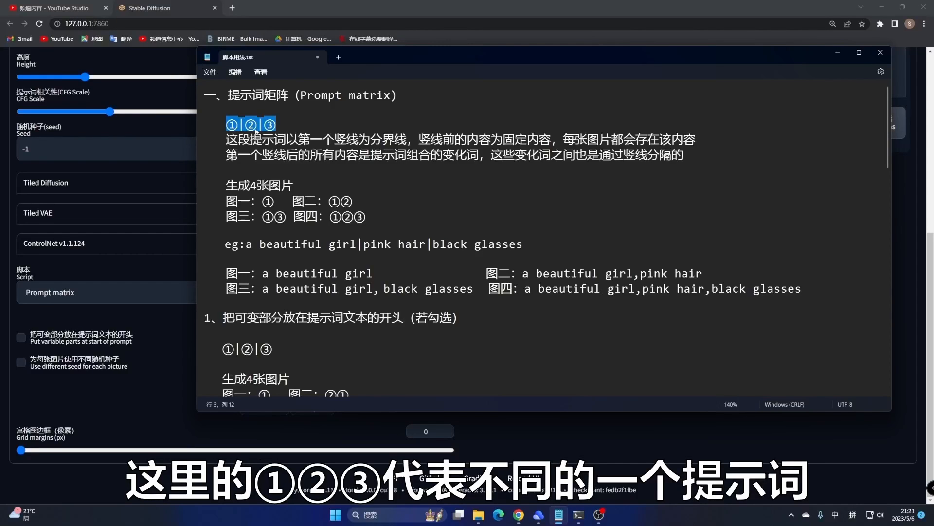
pyautogui.click(245, 124)
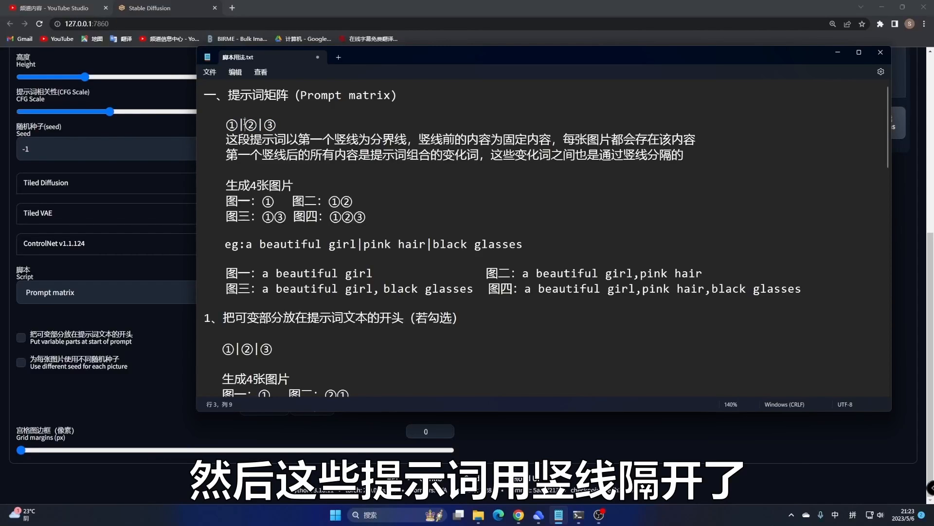
pyautogui.doubleClick(260, 125)
pyautogui.doubleClick(241, 125)
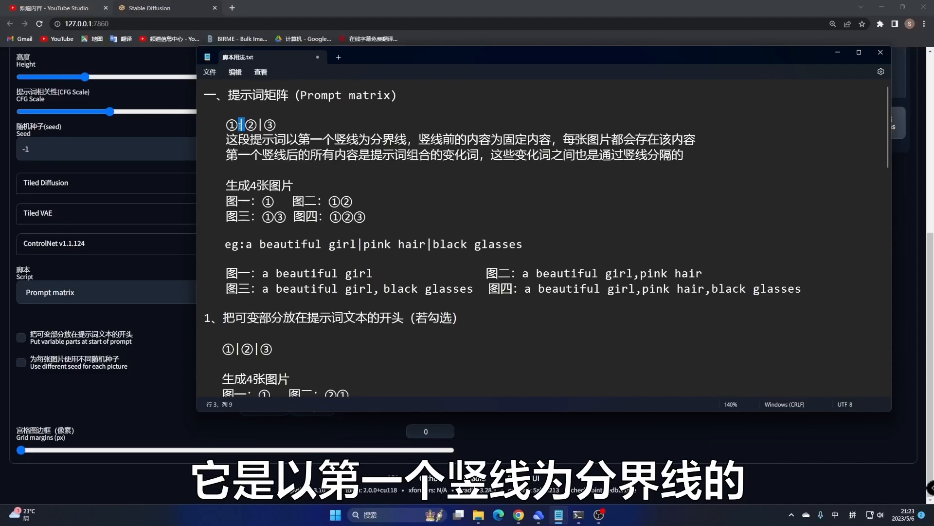
pyautogui.click(240, 126)
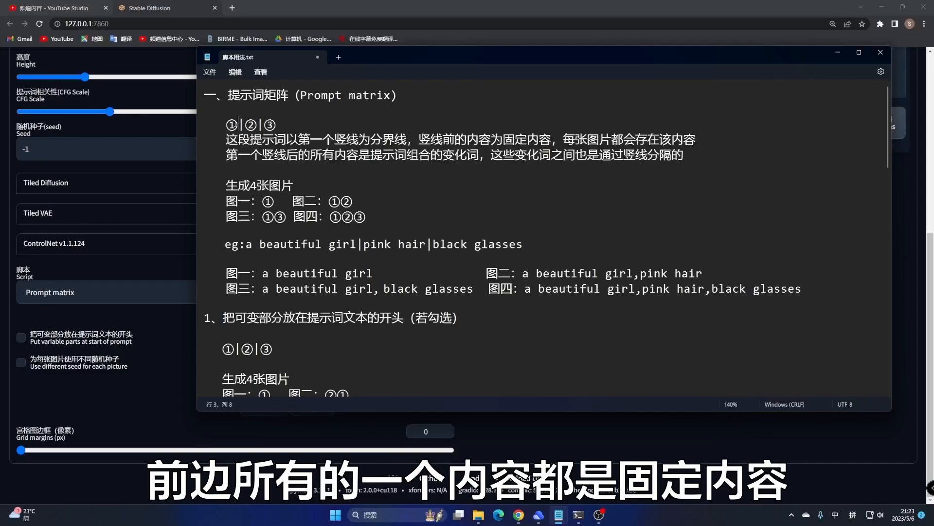
pyautogui.doubleClick(230, 125)
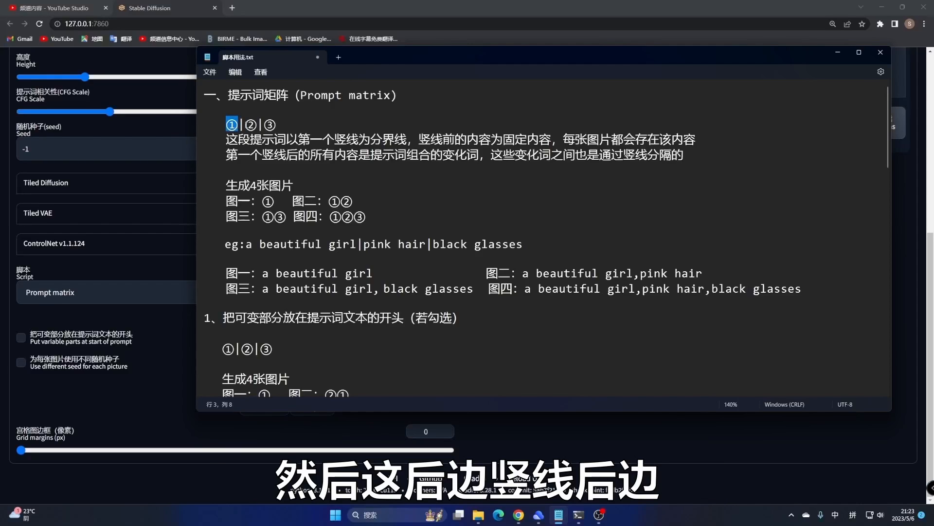
pyautogui.moveTo(244, 125); pyautogui.dragTo(284, 125)
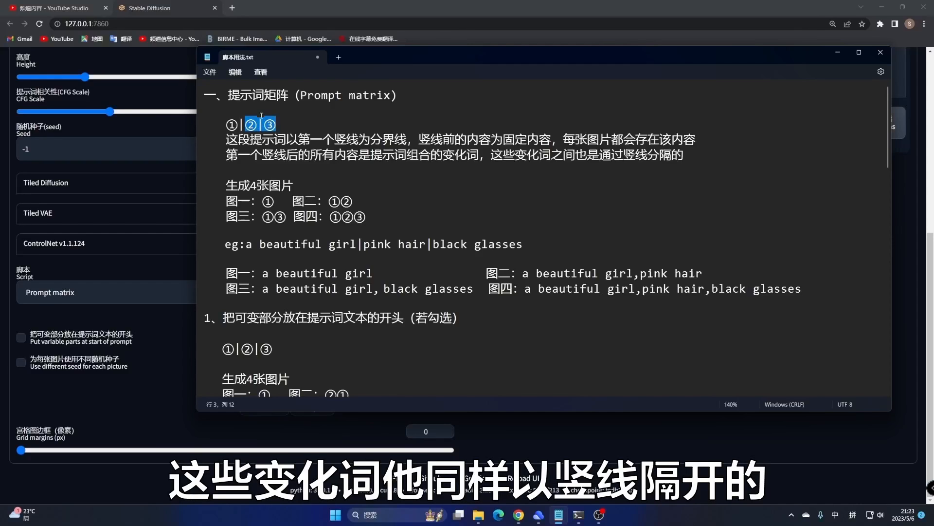
pyautogui.moveTo(276, 125); pyautogui.dragTo(233, 126)
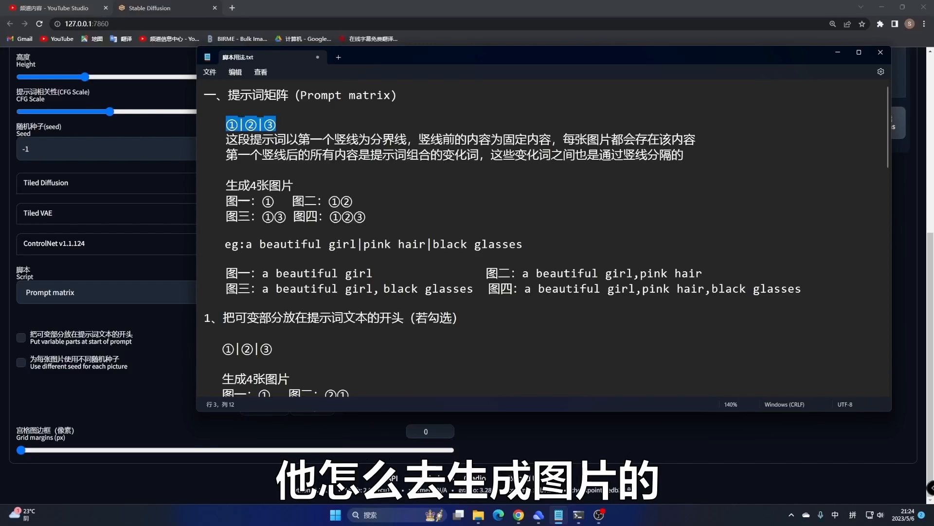
# - Examine in the notes which parts of ①|②|③ are combined for each of the four generated images
pyautogui.moveTo(281, 186); pyautogui.dragTo(238, 201)
pyautogui.moveTo(238, 126); pyautogui.dragTo(225, 126)
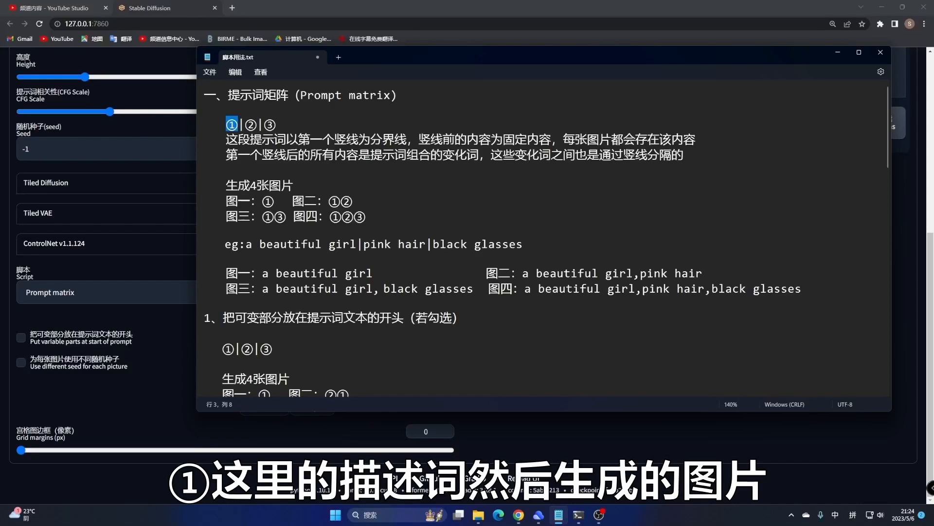
pyautogui.moveTo(316, 201); pyautogui.dragTo(304, 201)
pyautogui.moveTo(225, 126); pyautogui.dragTo(257, 125)
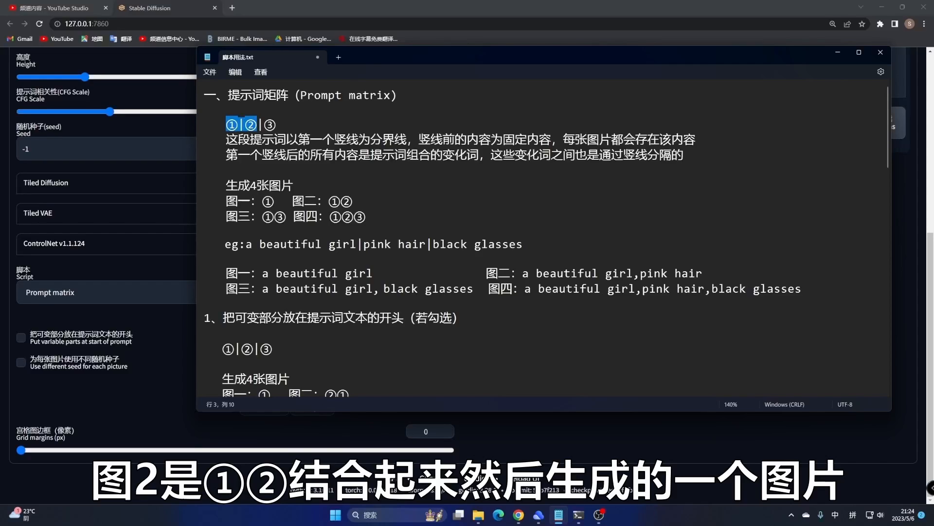
pyautogui.moveTo(227, 216); pyautogui.dragTo(251, 218)
pyautogui.doubleClick(230, 126)
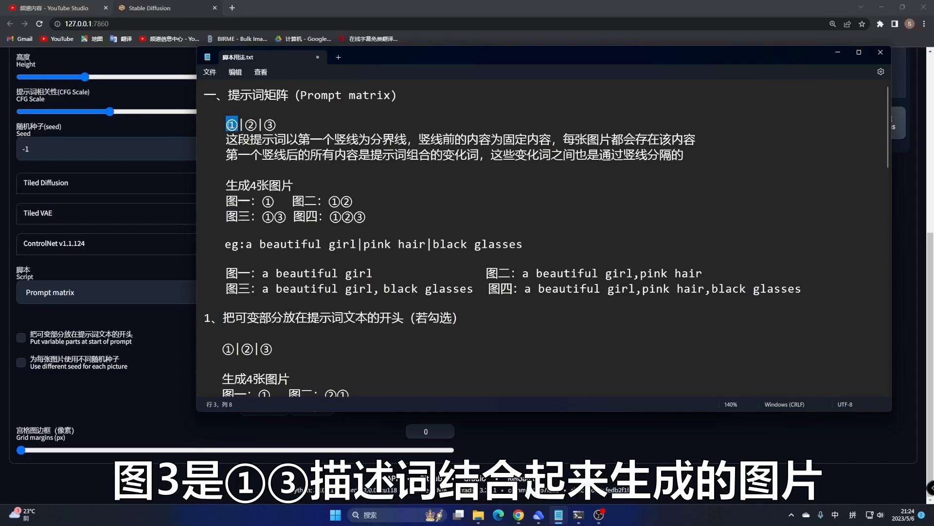
pyautogui.doubleClick(275, 125)
pyautogui.moveTo(294, 217); pyautogui.dragTo(313, 217)
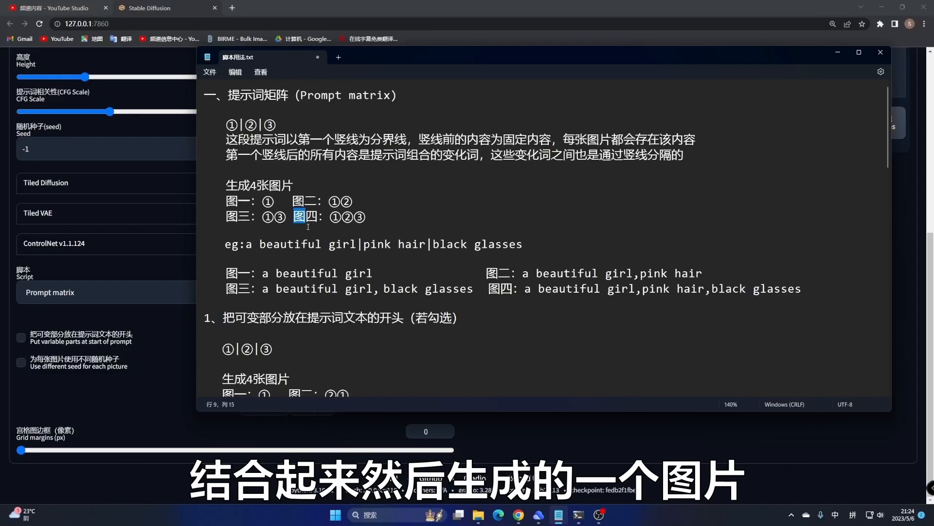
# - Examine the fixed and variable parts of the example prompt "a beautiful girl|pink hair|black glasses"
pyautogui.moveTo(225, 244); pyautogui.dragTo(532, 245)
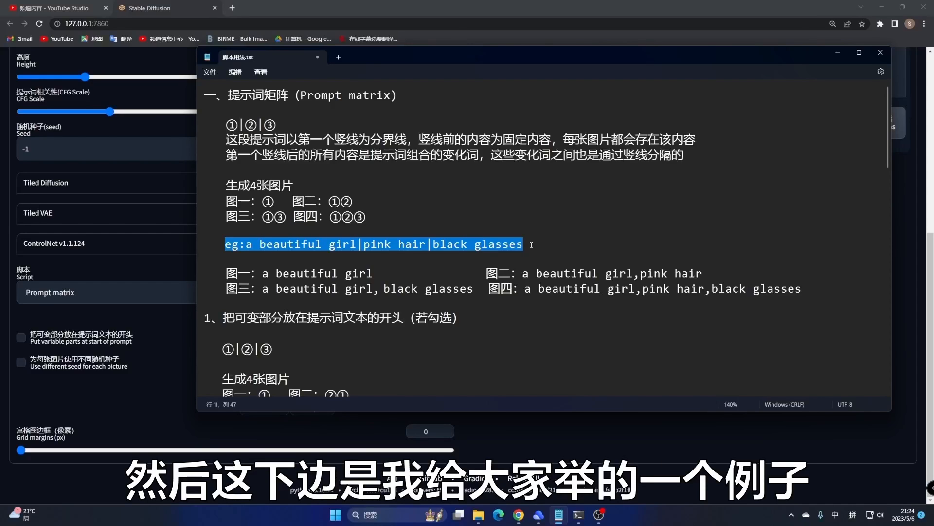
pyautogui.click(359, 243)
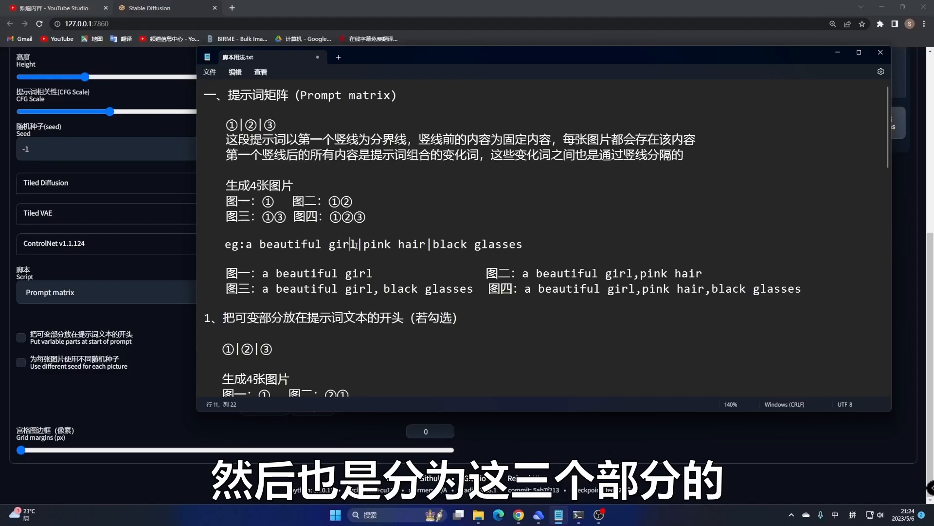
pyautogui.moveTo(360, 245); pyautogui.dragTo(245, 244)
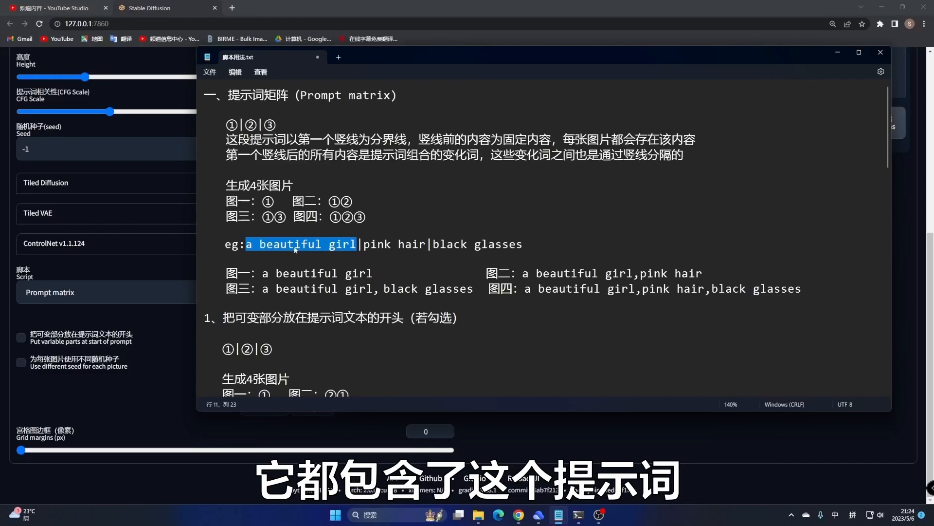
pyautogui.click(364, 244)
pyautogui.moveTo(364, 244); pyautogui.dragTo(524, 244)
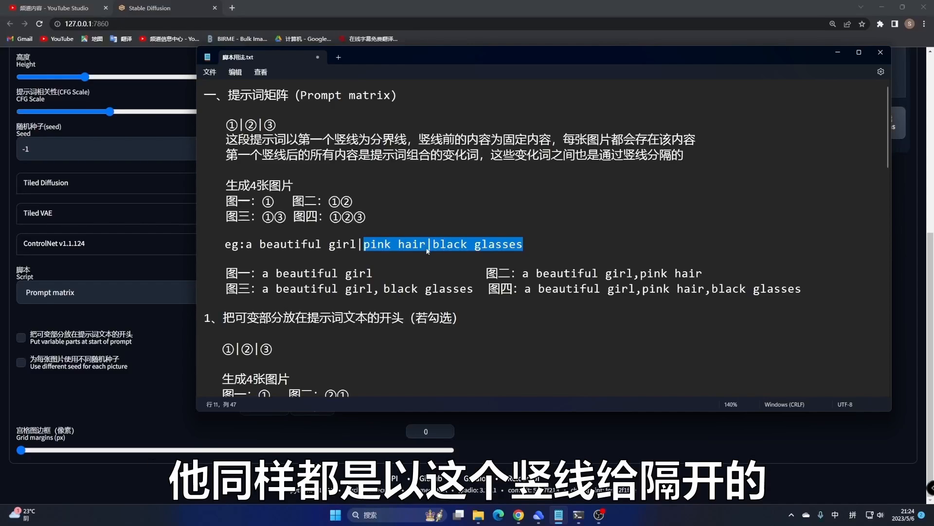
# - Compare the example prompt with the word combinations listed for images one to four in the notes
pyautogui.scroll(-1, 424, 251)
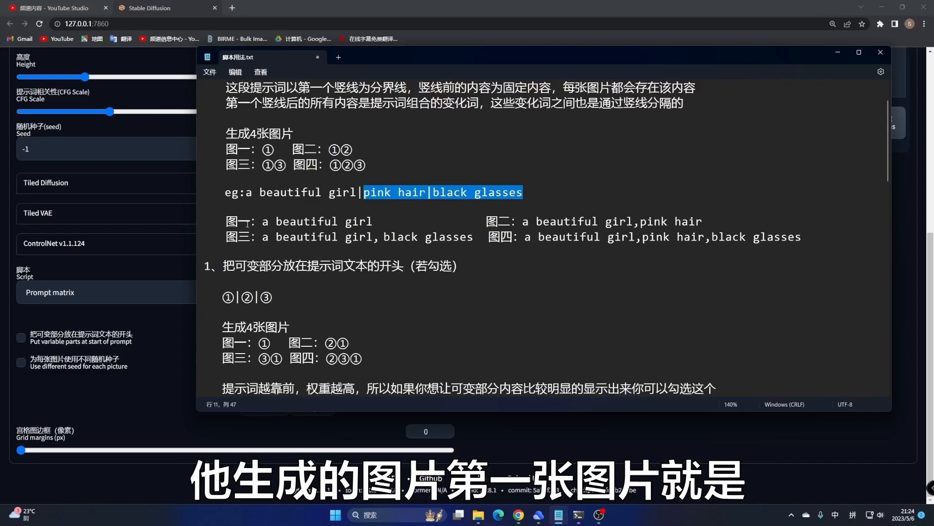
pyautogui.moveTo(238, 222); pyautogui.dragTo(373, 220)
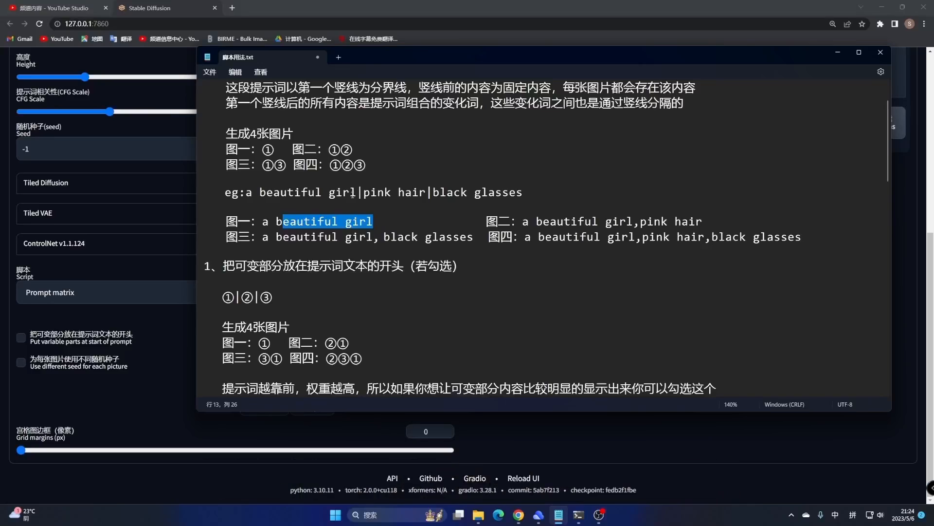
pyautogui.moveTo(308, 192); pyautogui.dragTo(405, 193)
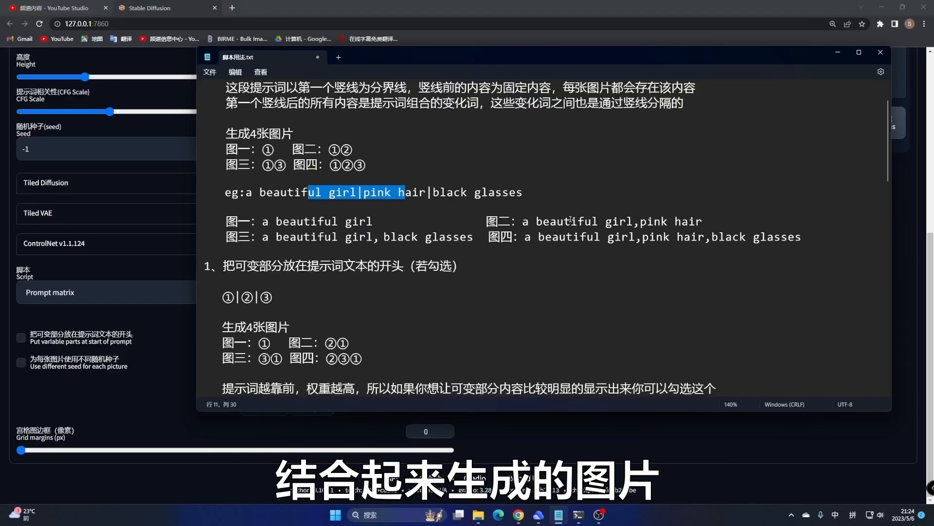
pyautogui.moveTo(565, 222); pyautogui.dragTo(683, 221)
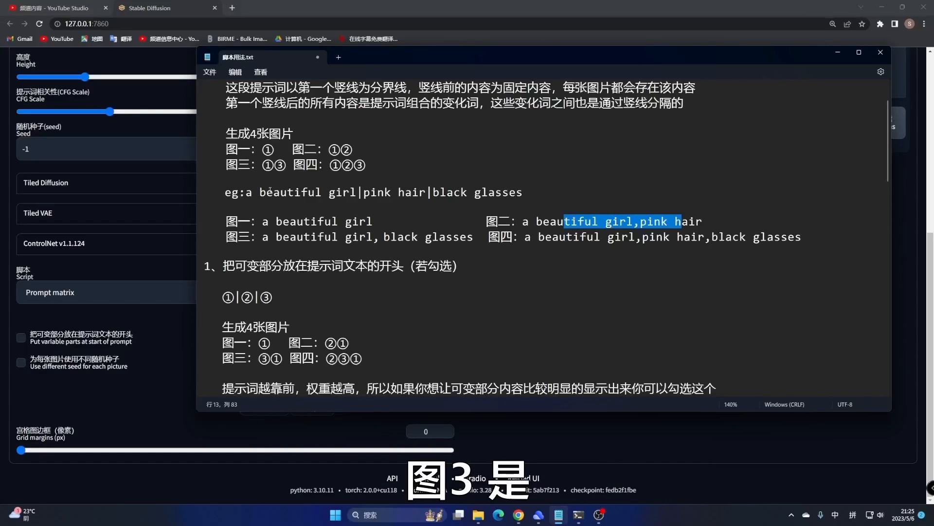
pyautogui.moveTo(267, 192); pyautogui.dragTo(336, 193)
pyautogui.moveTo(453, 192); pyautogui.dragTo(502, 193)
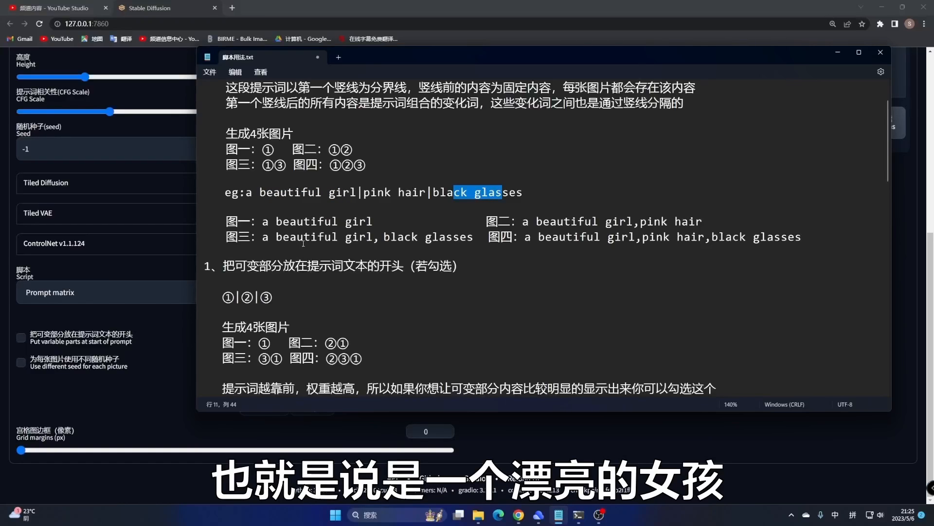
pyautogui.moveTo(304, 239); pyautogui.dragTo(446, 240)
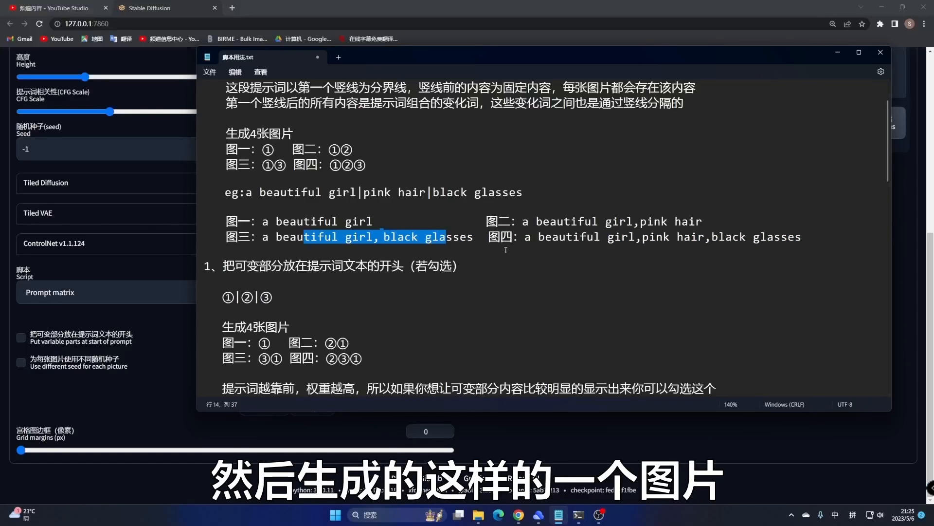
pyautogui.moveTo(501, 237); pyautogui.dragTo(568, 248)
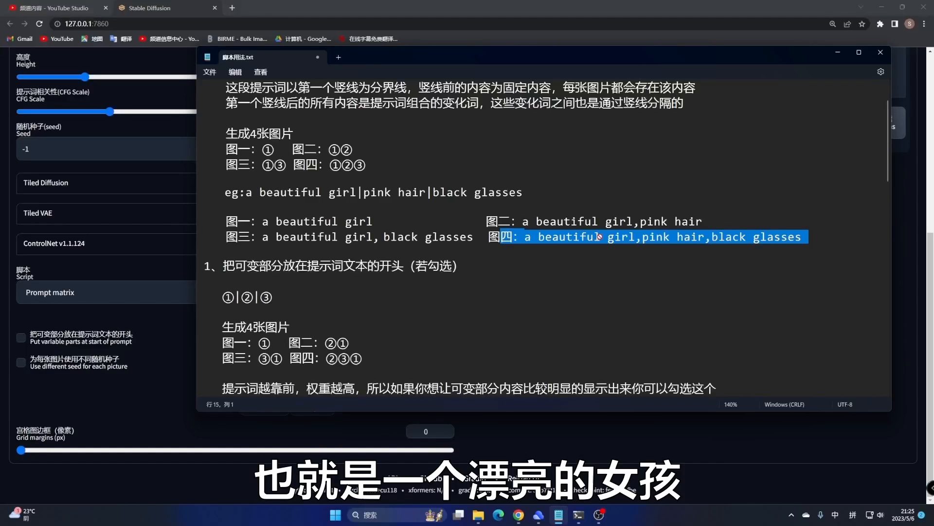
pyautogui.moveTo(600, 236); pyautogui.dragTo(602, 237)
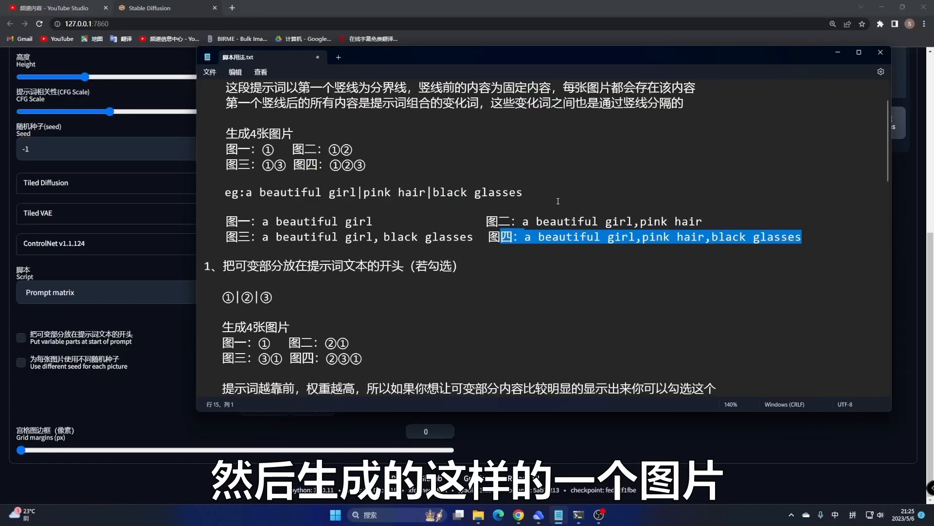
# - Copy "a beautiful girl|pink hair|black glasses" from the notes into the txt2img prompt in Stable Diffusion
pyautogui.moveTo(526, 191); pyautogui.dragTo(245, 193)
pyautogui.hotkey('ctrl', 'c')
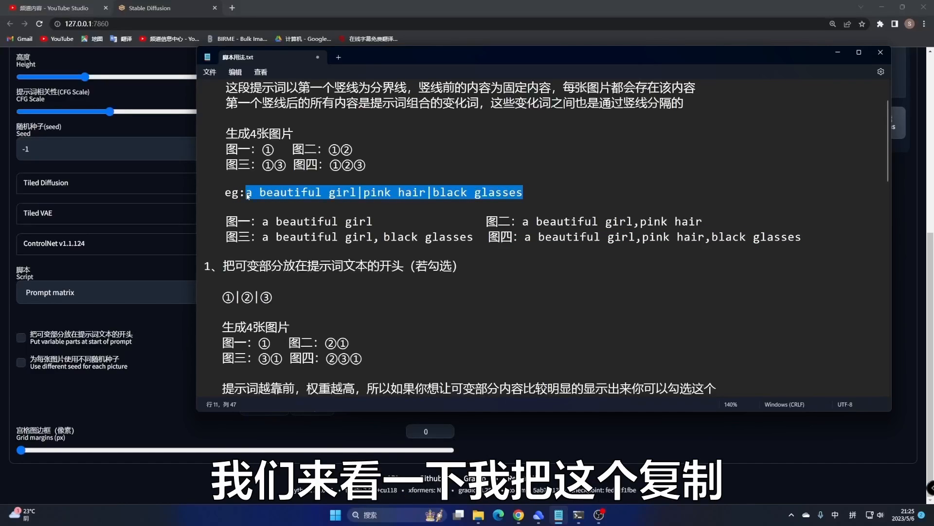
pyautogui.scroll(1, 230, 177)
pyautogui.scroll(6, 193, 194)
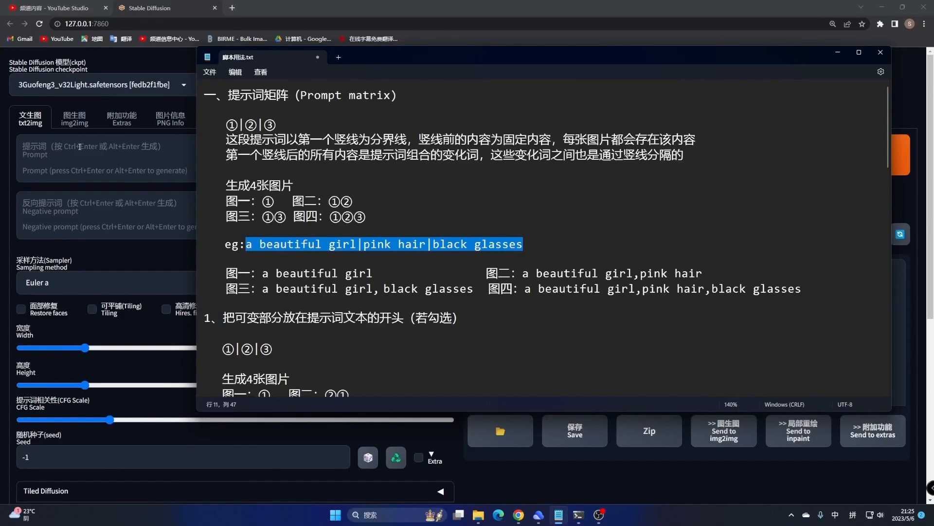
pyautogui.click(75, 147)
pyautogui.hotkey('ctrl', 'v')
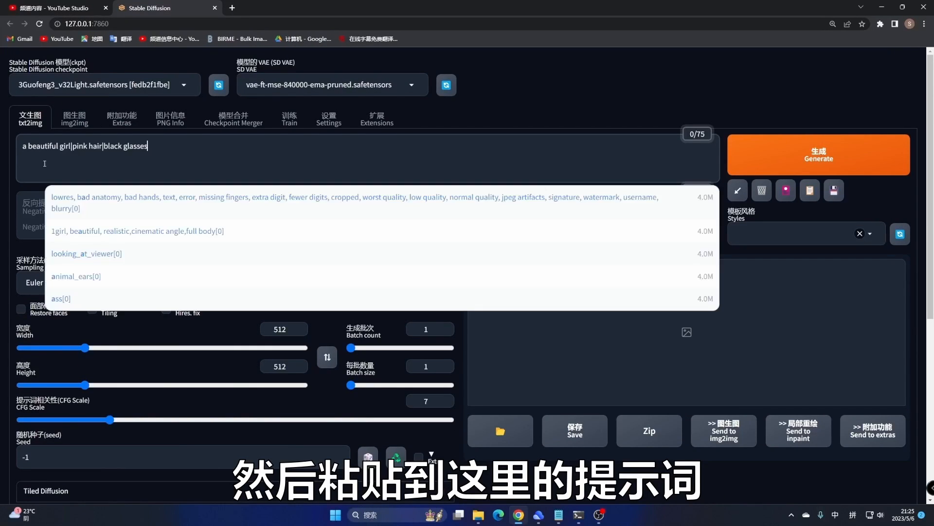
# - Fill the negative prompt with the suggested 反向 preset that begins "lowres, bad anatomy, bad hands, text, error"
pyautogui.click(29, 205)
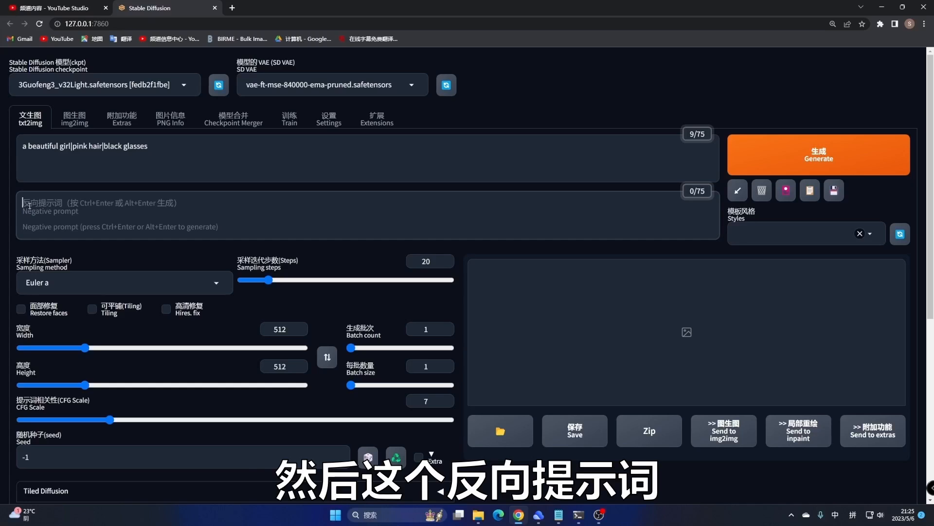
pyautogui.write('fanz')
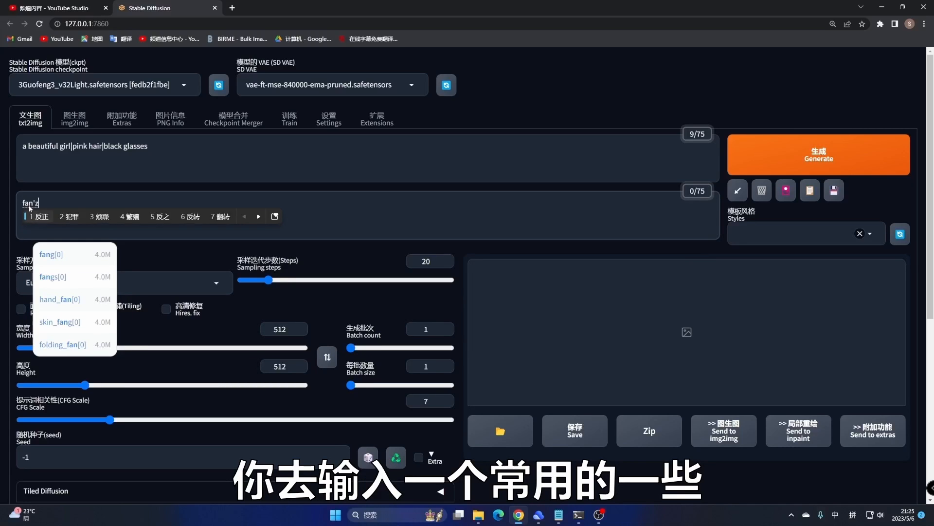
pyautogui.write('heng')
pyautogui.press('space')
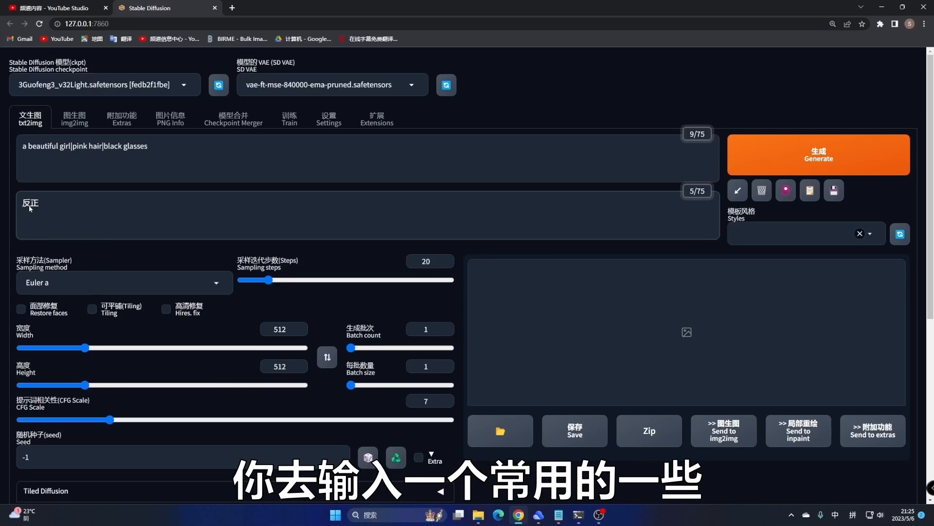
pyautogui.press('BackSpace')
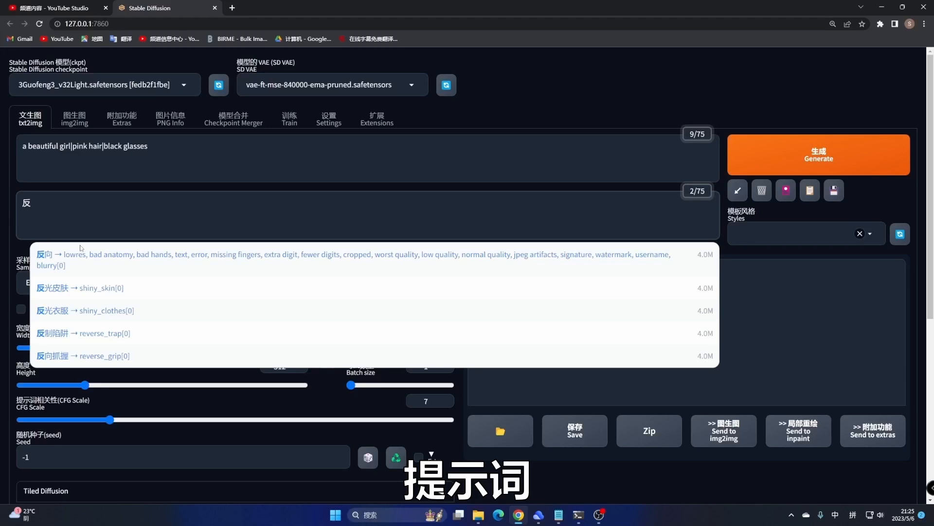
pyautogui.click(85, 254)
# - Review the available scripts and keep Prompt matrix as the chosen one
pyautogui.scroll(-6, 123, 218)
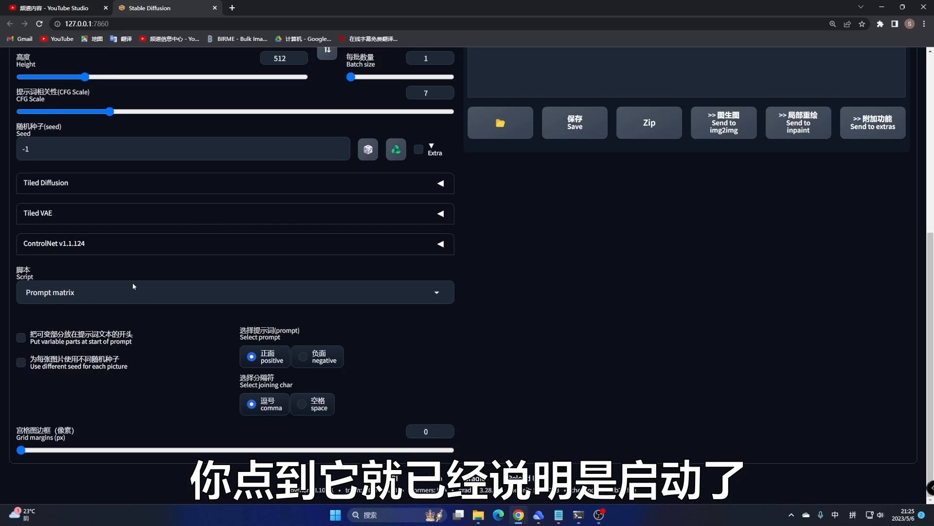
pyautogui.click(195, 291)
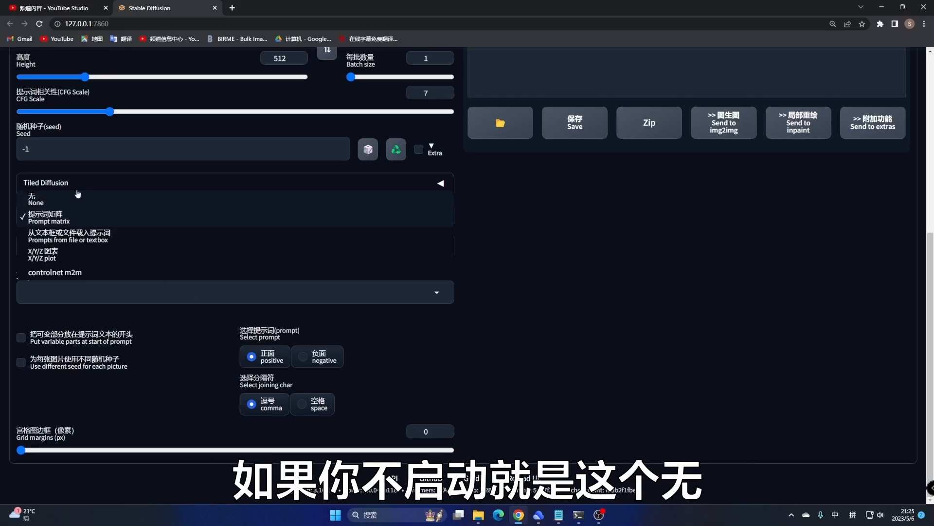
pyautogui.click(59, 218)
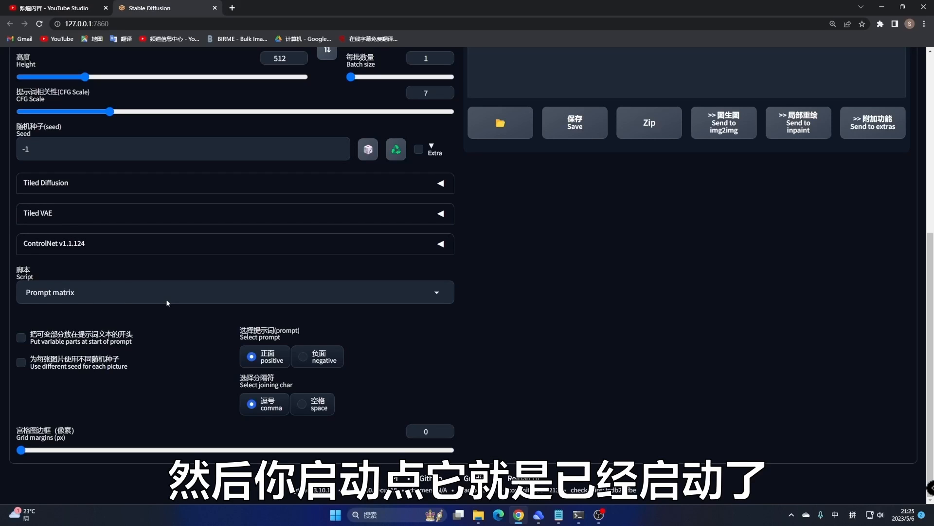
# - Generate the image grid with the Prompt matrix script, then close the enlarged result and check it against the positive prompt
pyautogui.scroll(6, 215, 317)
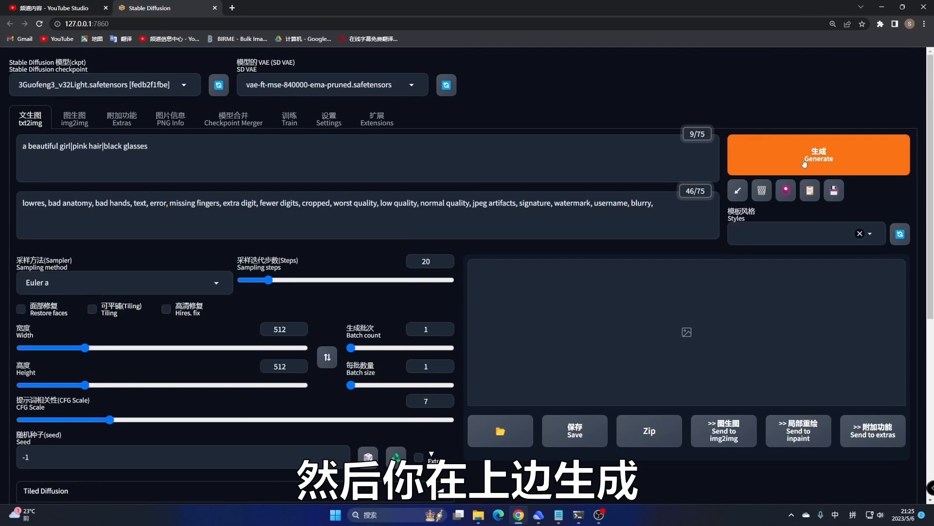
pyautogui.click(805, 163)
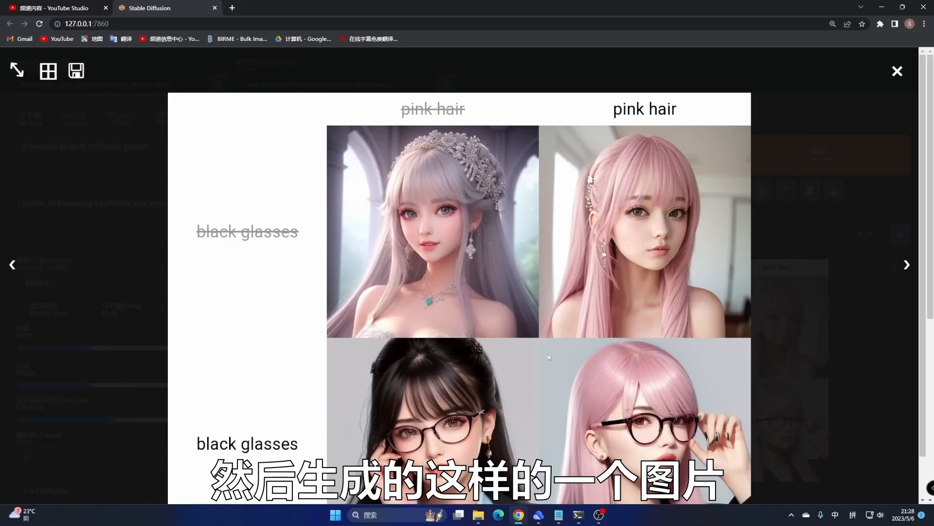
pyautogui.click(897, 71)
pyautogui.moveTo(163, 150); pyautogui.dragTo(23, 151)
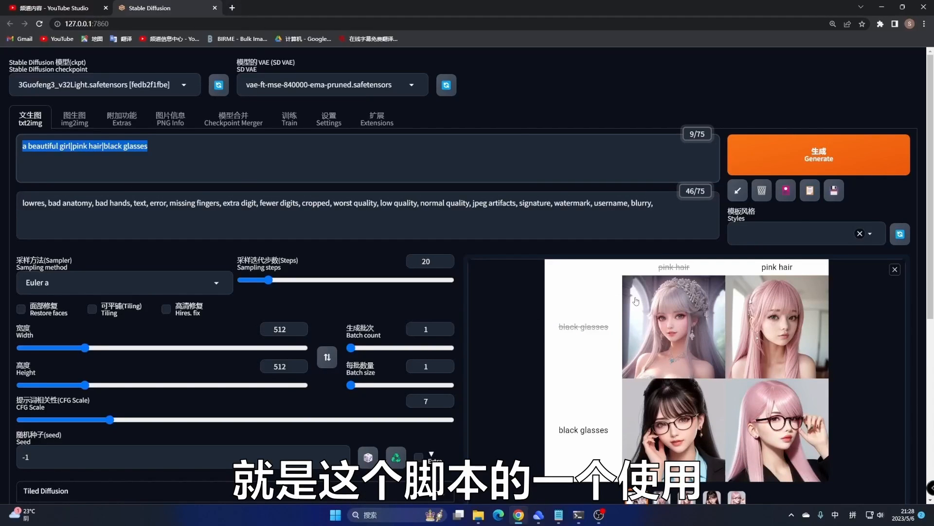
# - Check the notes on putting variable parts at the start of the prompt, and enable that option in Stable Diffusion
pyautogui.scroll(-6, 389, 316)
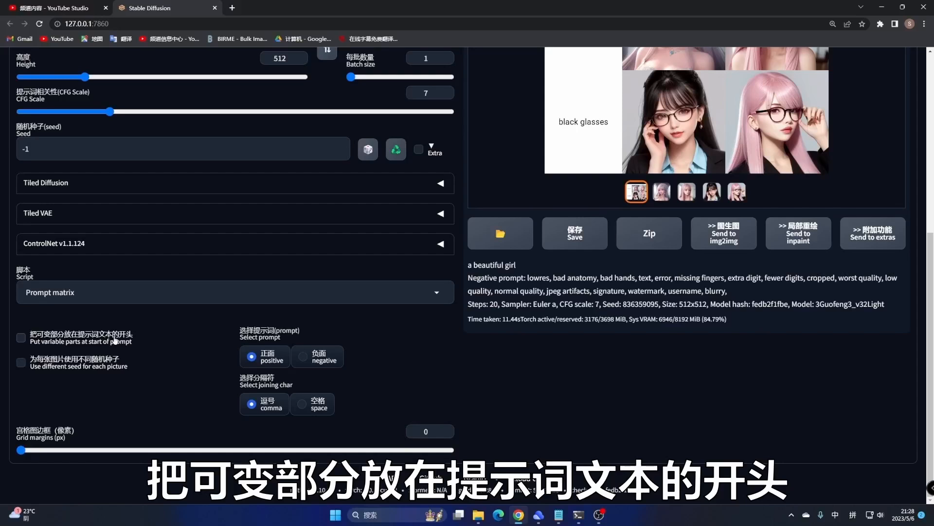
pyautogui.click(561, 516)
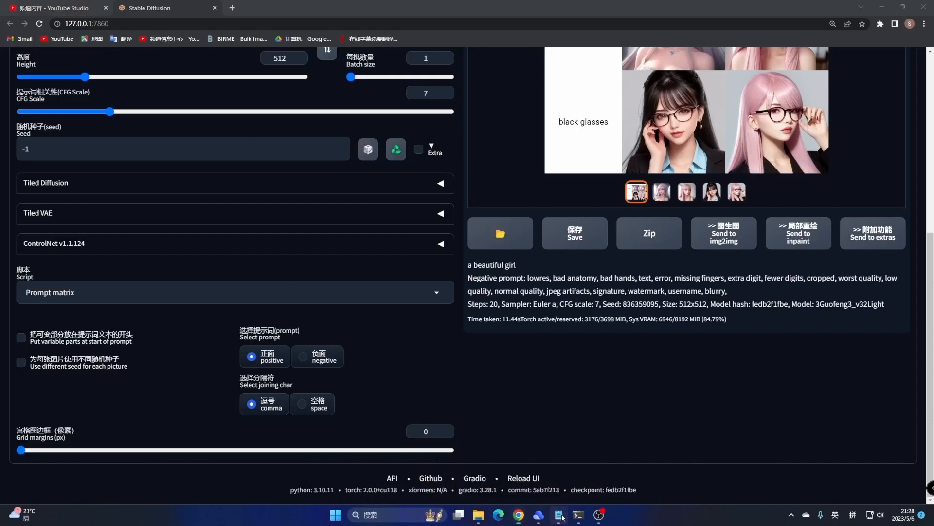
pyautogui.scroll(-3, 297, 240)
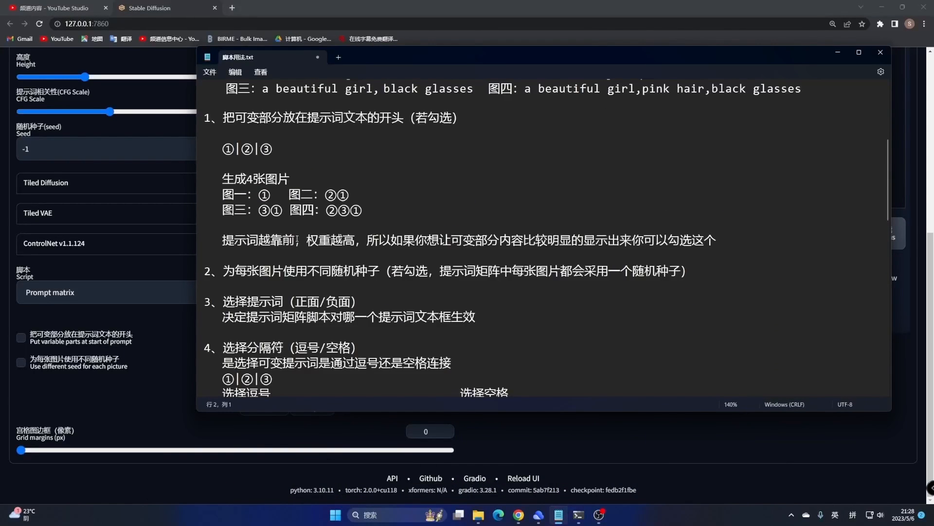
pyautogui.scroll(3, 297, 239)
pyautogui.moveTo(273, 234); pyautogui.dragTo(222, 234)
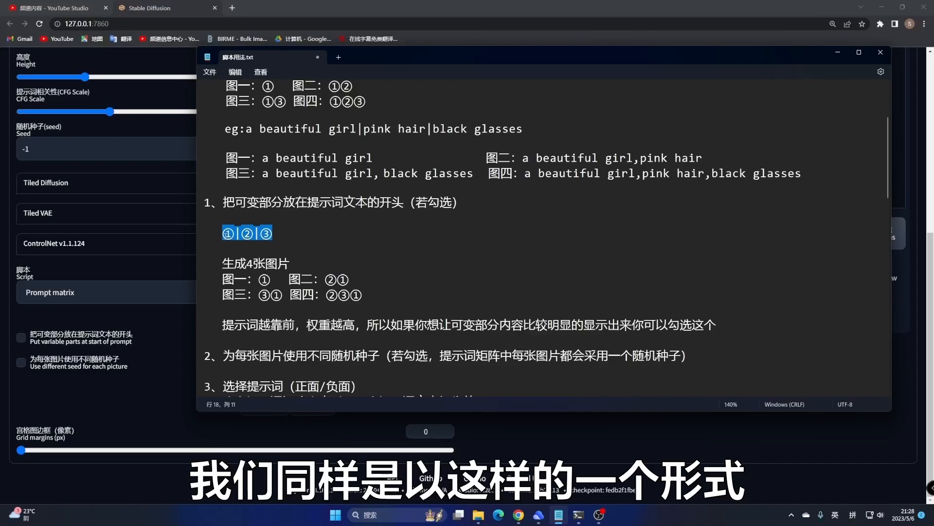
pyautogui.click(21, 338)
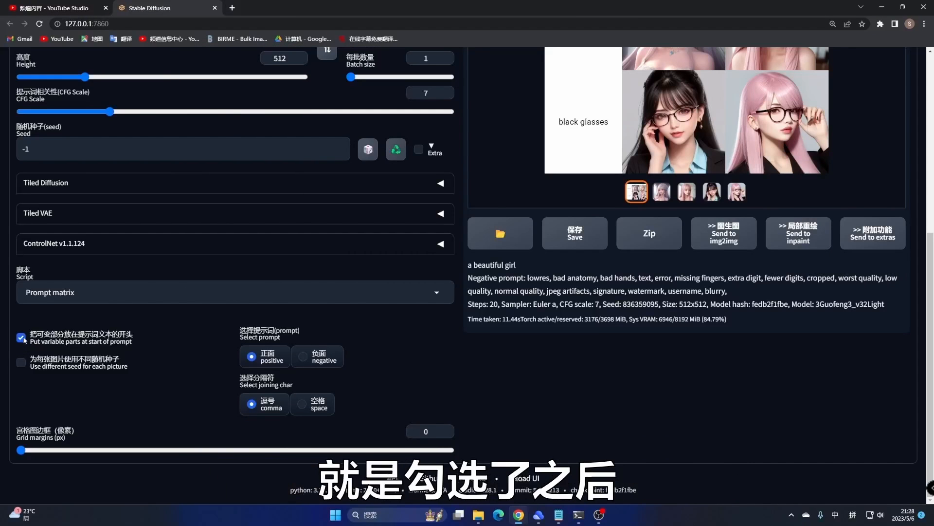
# - Compare in the notes where fixed part ① sits in images one to four by default and with variable parts placed first
pyautogui.click(559, 515)
pyautogui.moveTo(235, 264); pyautogui.dragTo(277, 263)
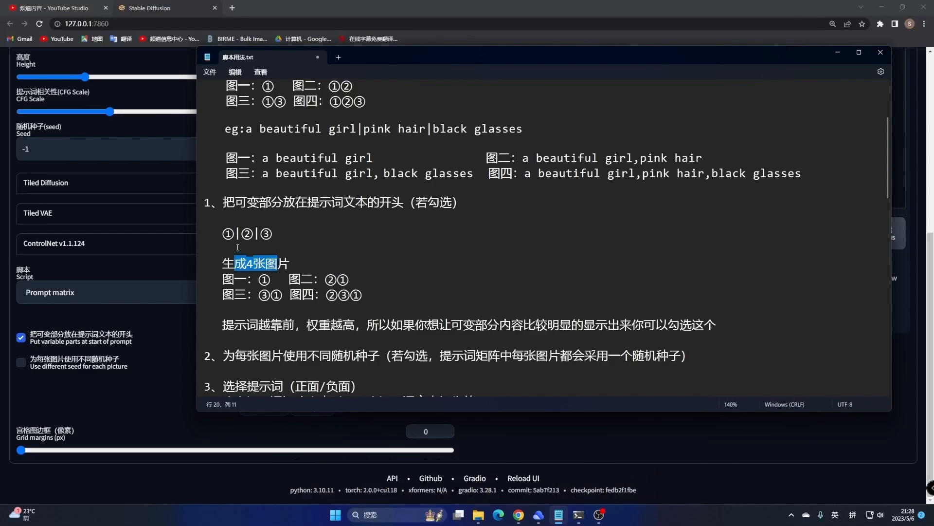
pyautogui.moveTo(235, 234); pyautogui.dragTo(224, 234)
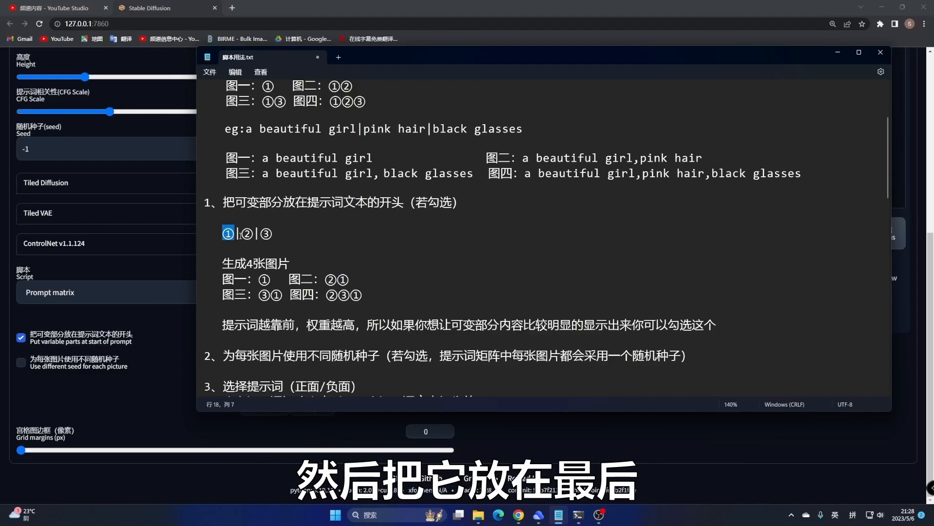
pyautogui.moveTo(242, 236); pyautogui.dragTo(272, 236)
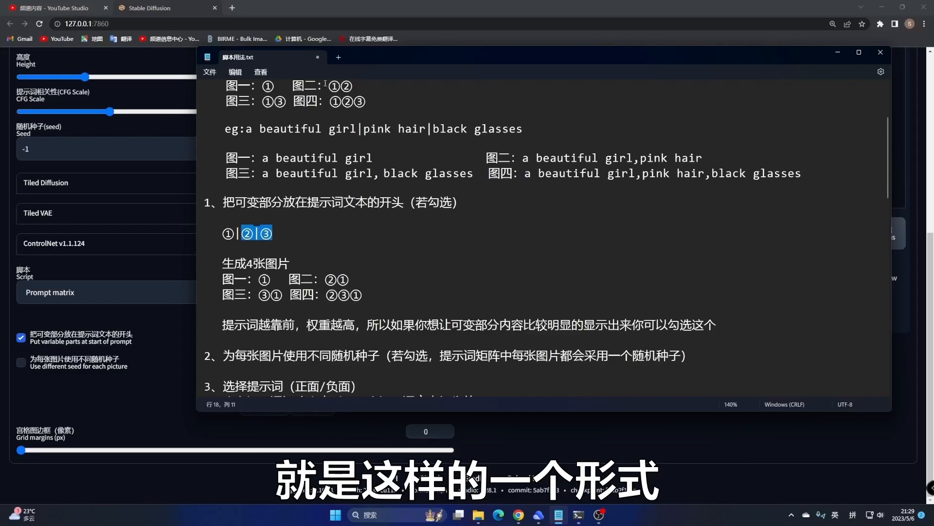
pyautogui.scroll(1, 273, 237)
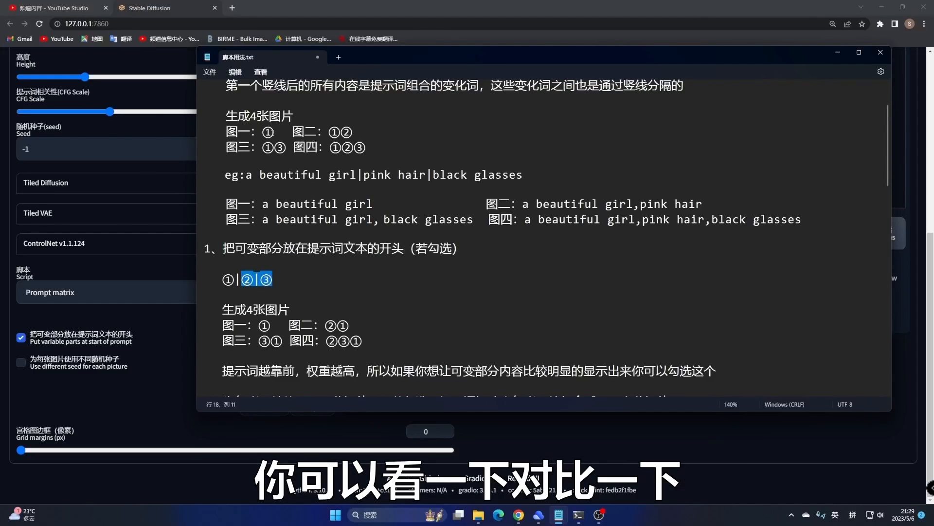
pyautogui.moveTo(273, 132); pyautogui.dragTo(265, 132)
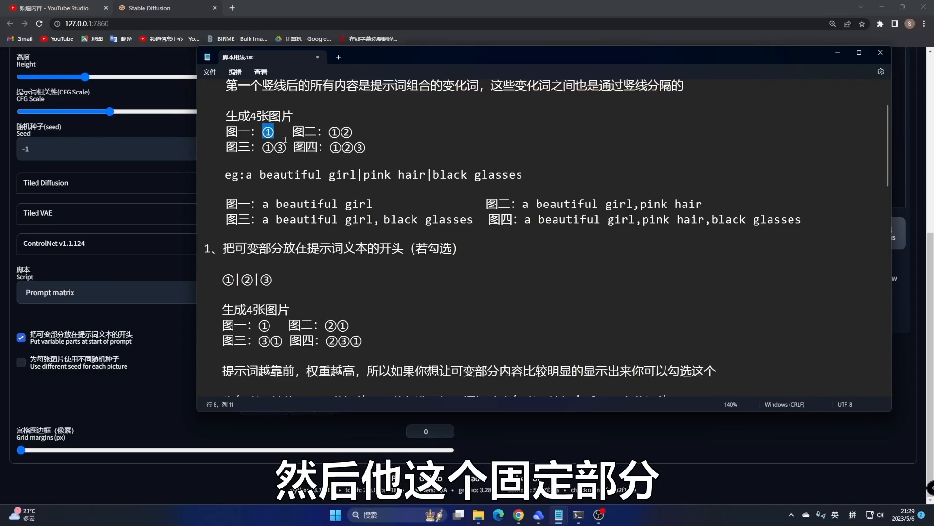
pyautogui.moveTo(342, 132); pyautogui.dragTo(329, 148)
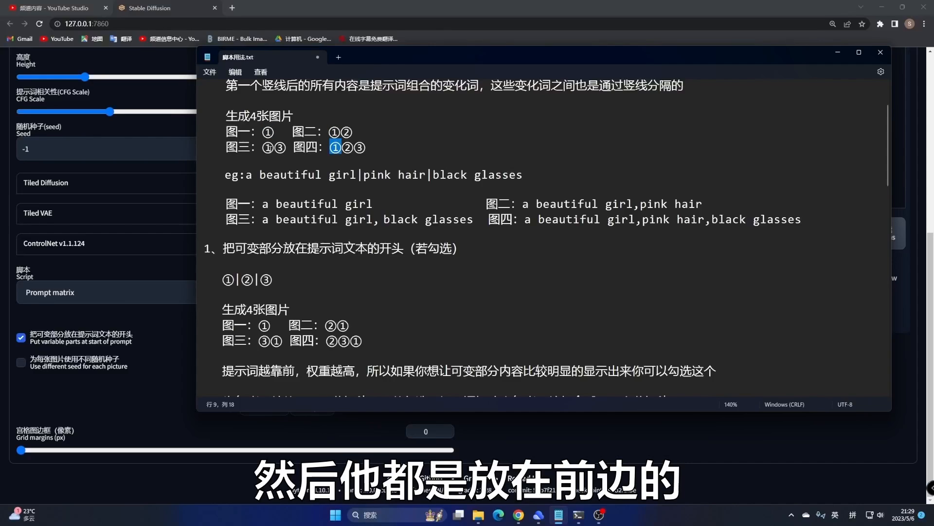
pyautogui.moveTo(268, 148); pyautogui.dragTo(263, 147)
pyautogui.moveTo(235, 285); pyautogui.dragTo(225, 285)
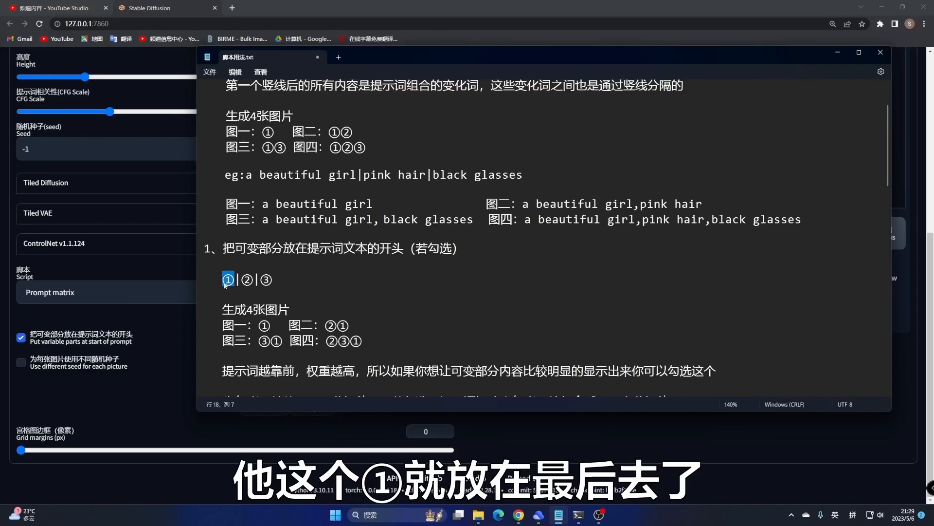
pyautogui.moveTo(270, 326); pyautogui.dragTo(278, 333)
pyautogui.click(280, 341)
pyautogui.moveTo(349, 325); pyautogui.dragTo(360, 347)
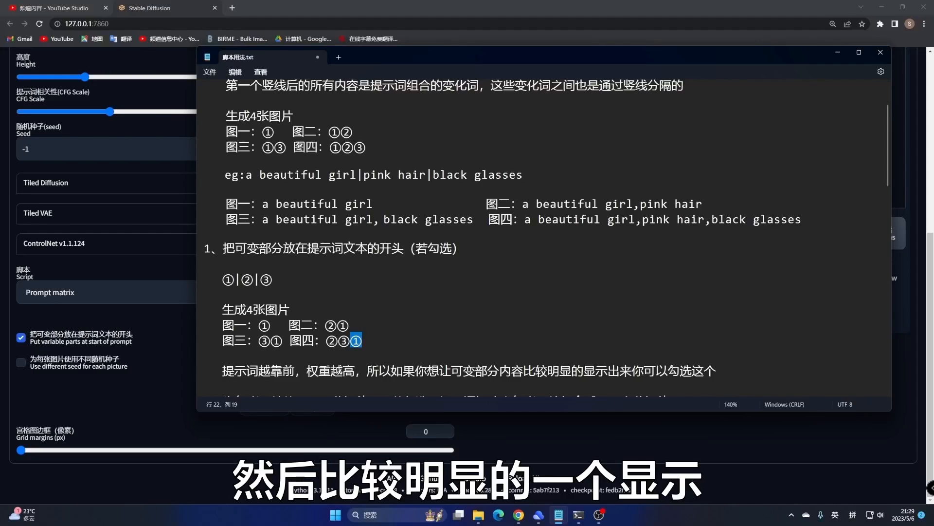
# - Disable putting variable parts at the start of the prompt and enable a different seed for each picture
pyautogui.click(24, 339)
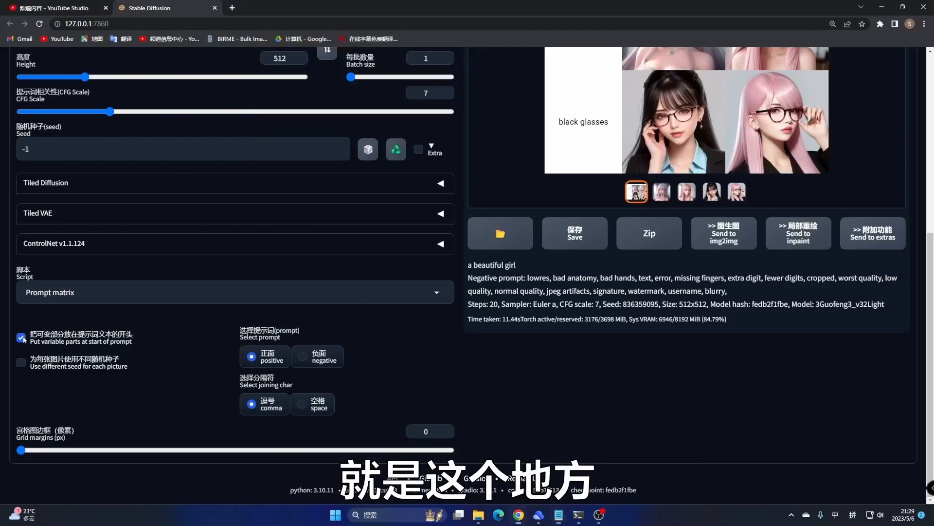
pyautogui.click(22, 364)
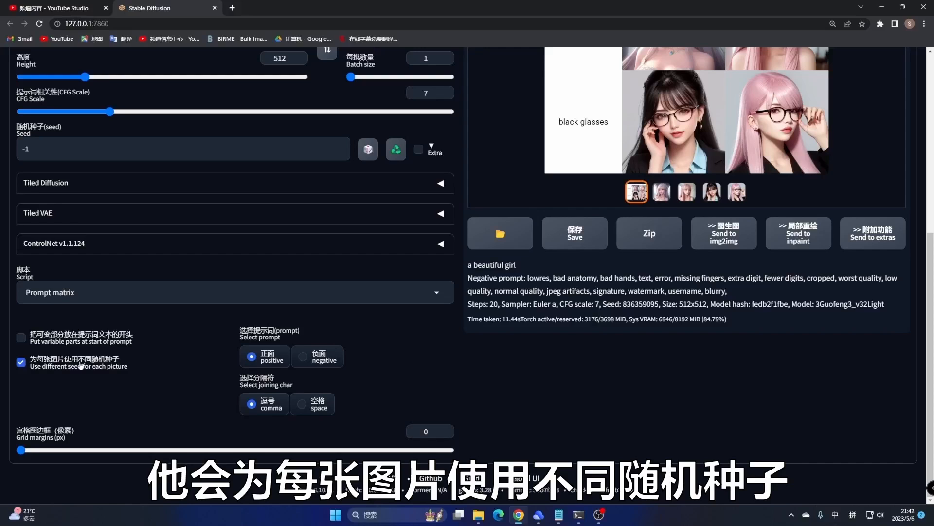
pyautogui.scroll(3, 728, 167)
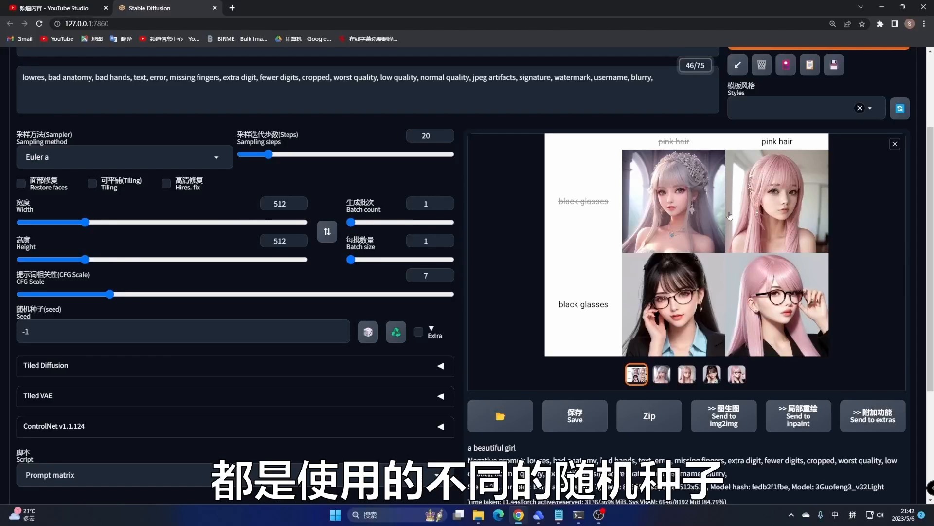
pyautogui.scroll(-3, 418, 284)
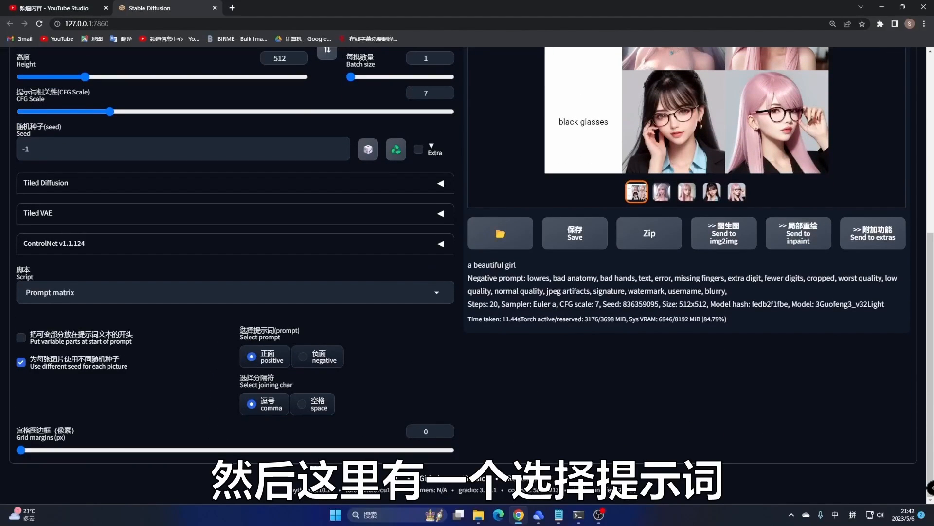
# - Examine the script's positive/negative prompt selection and the two prompt texts it can apply to
pyautogui.moveTo(240, 331); pyautogui.dragTo(274, 331)
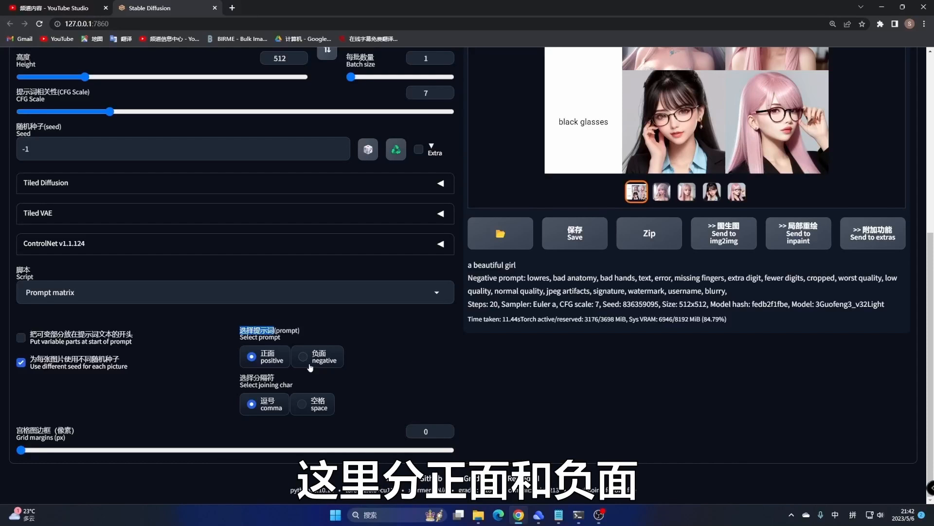
pyautogui.scroll(6, 233, 368)
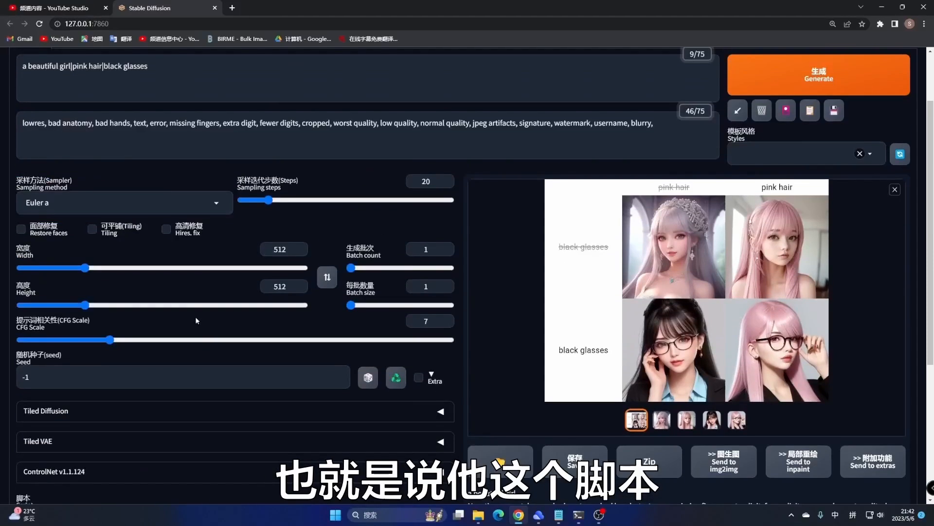
pyautogui.moveTo(164, 148); pyautogui.dragTo(22, 147)
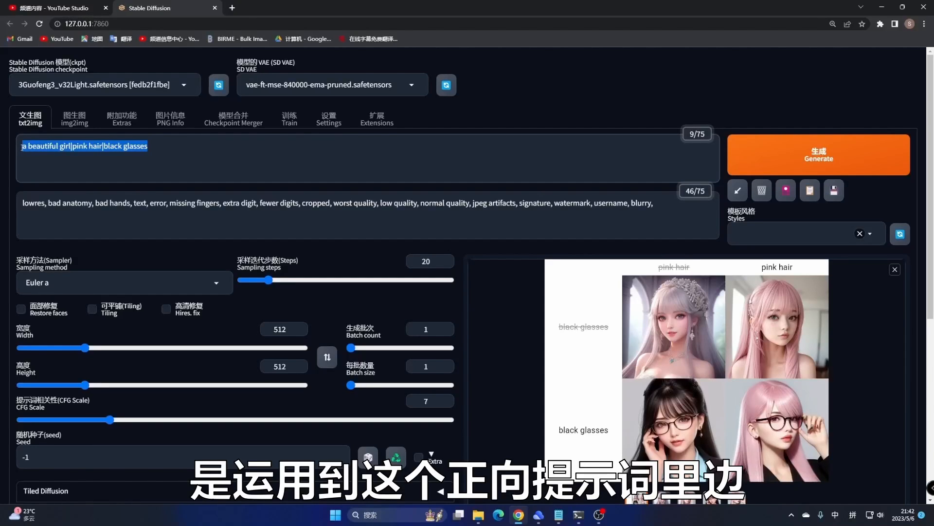
pyautogui.moveTo(22, 203); pyautogui.dragTo(78, 237)
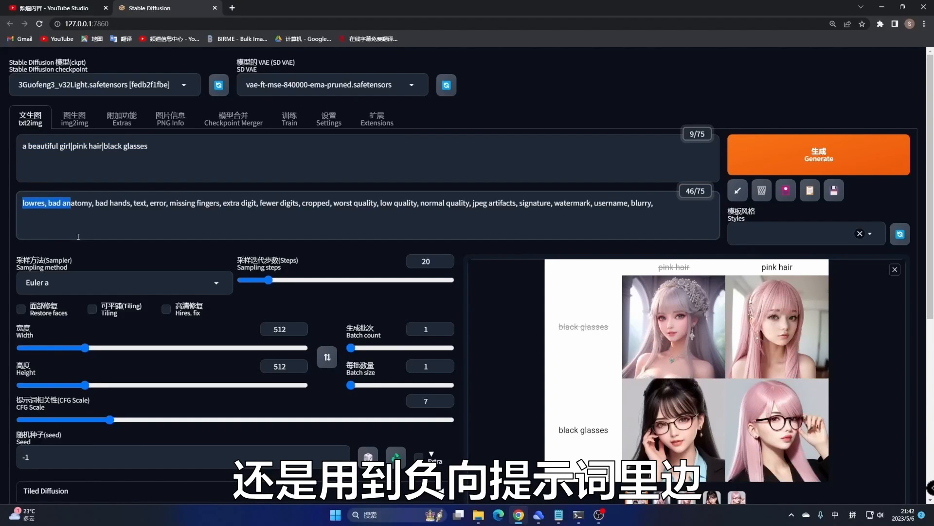
pyautogui.scroll(-6, 317, 196)
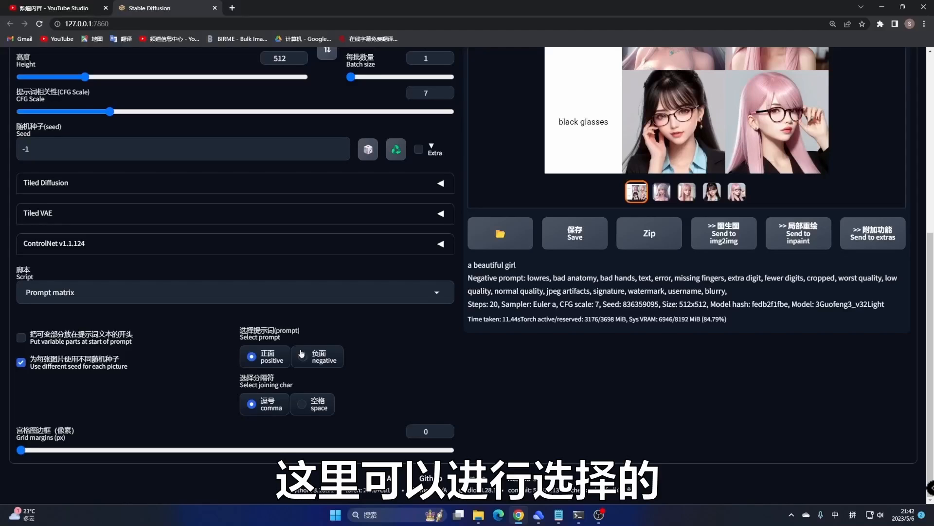
# - Look up the joining character option in section 4 of the notes, including its comma/space choices and the ①|②|③ example
pyautogui.moveTo(275, 379); pyautogui.dragTo(239, 382)
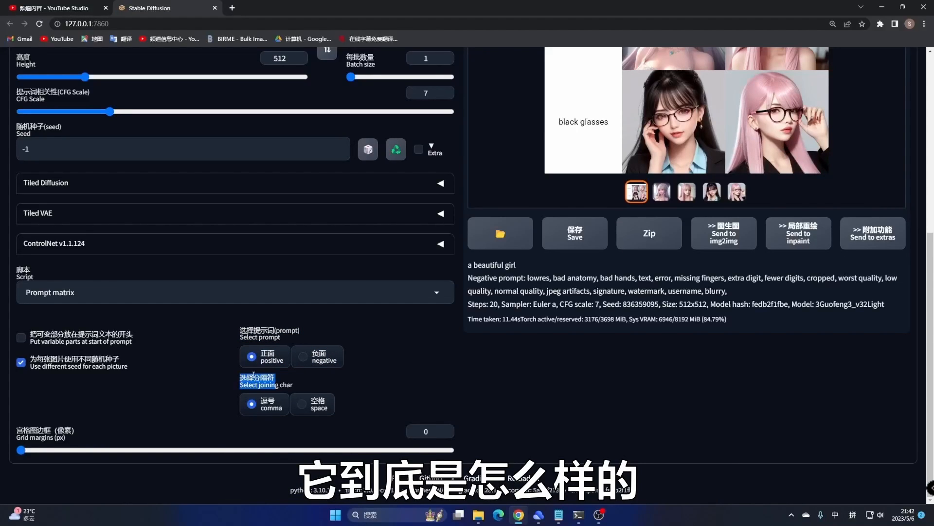
pyautogui.click(559, 515)
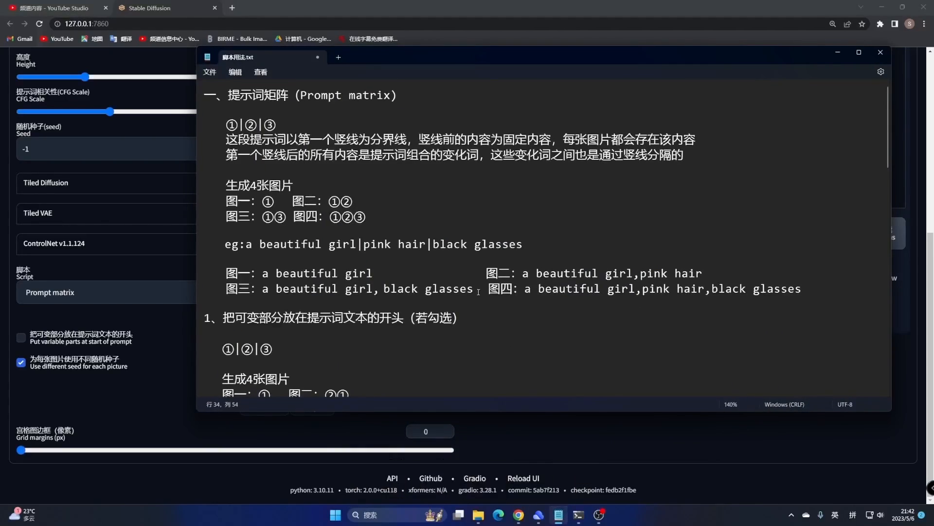
pyautogui.scroll(-6, 513, 257)
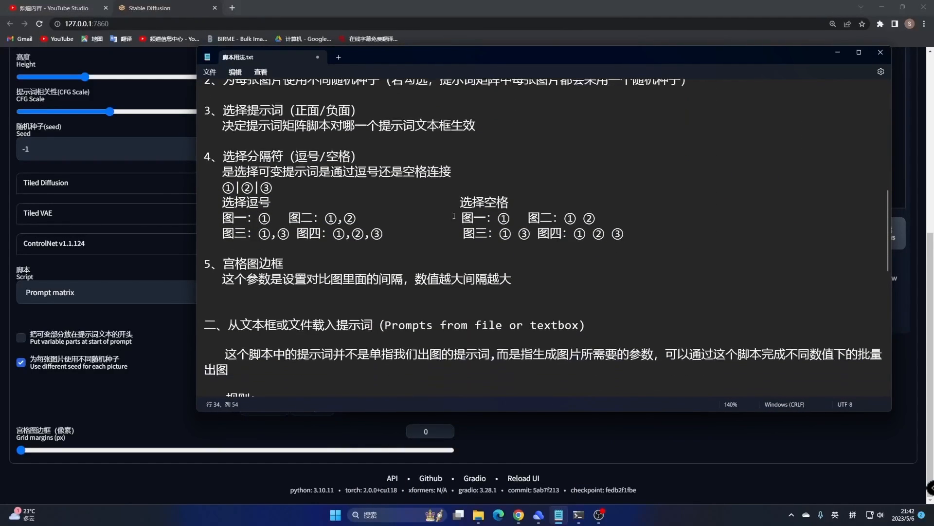
pyautogui.moveTo(222, 161); pyautogui.dragTo(362, 157)
pyautogui.click(317, 157)
pyautogui.moveTo(296, 156); pyautogui.dragTo(338, 156)
pyautogui.moveTo(274, 188); pyautogui.dragTo(222, 188)
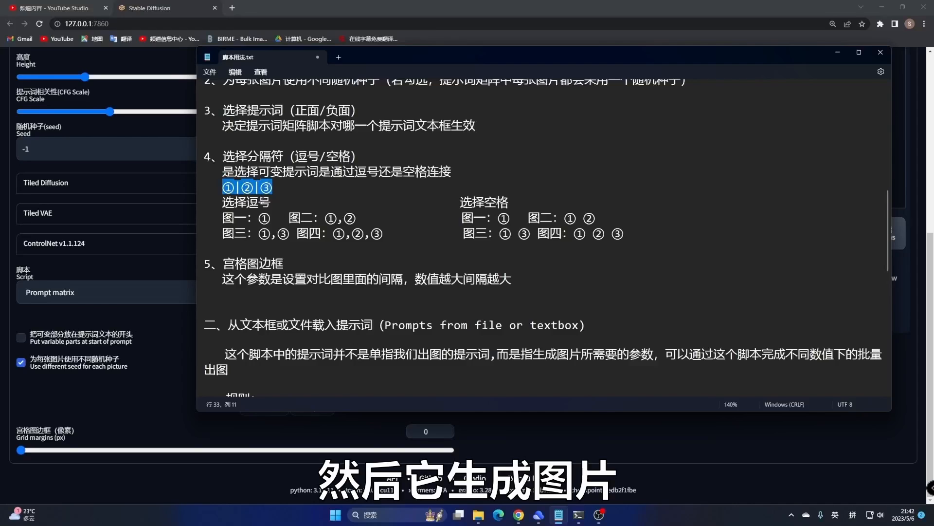
# - Compare the comma-joined and space-joined combinations for images one to four in the notes, and return to Stable Diffusion
pyautogui.moveTo(271, 202); pyautogui.dragTo(234, 202)
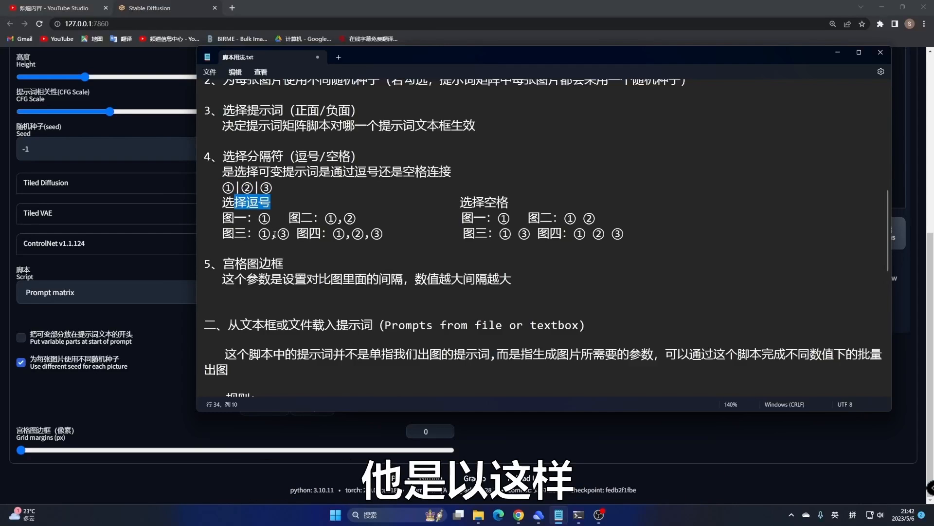
pyautogui.click(274, 233)
pyautogui.moveTo(343, 218); pyautogui.dragTo(367, 237)
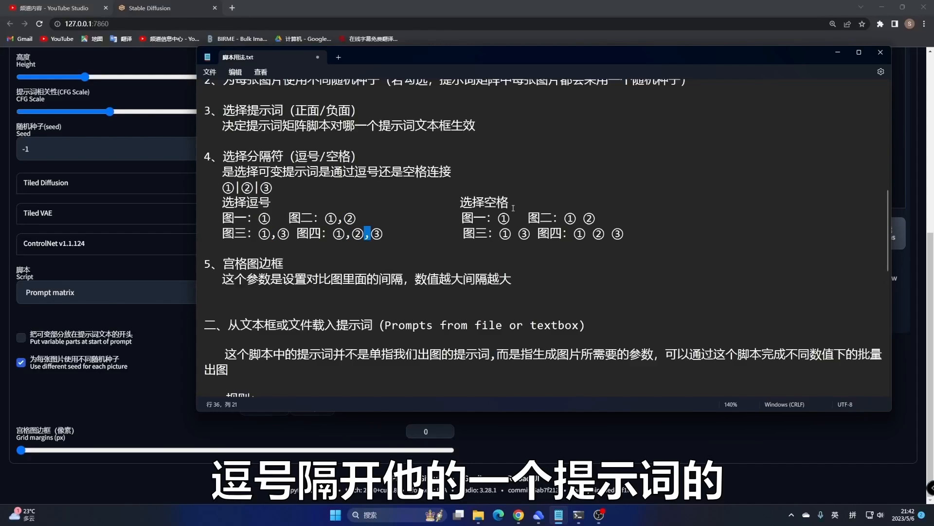
pyautogui.moveTo(510, 202); pyautogui.dragTo(484, 202)
pyautogui.click(520, 232)
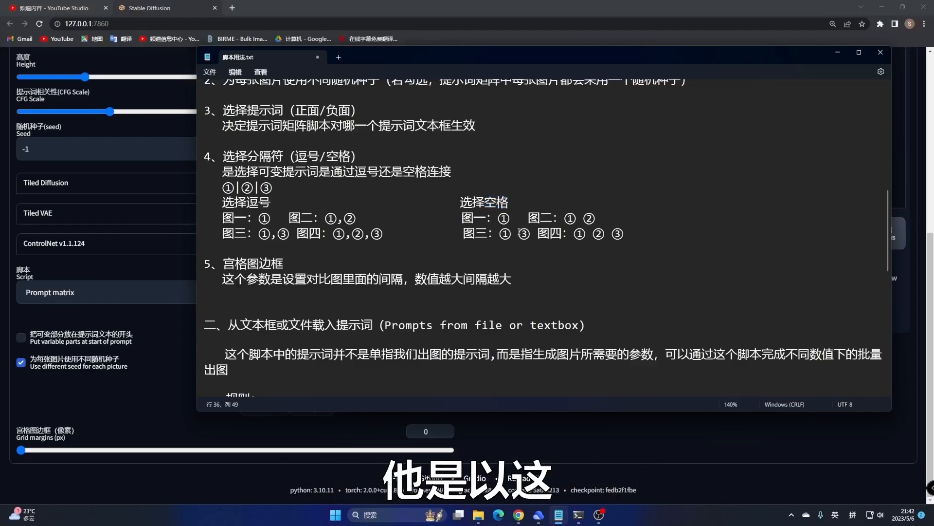
pyautogui.click(584, 218)
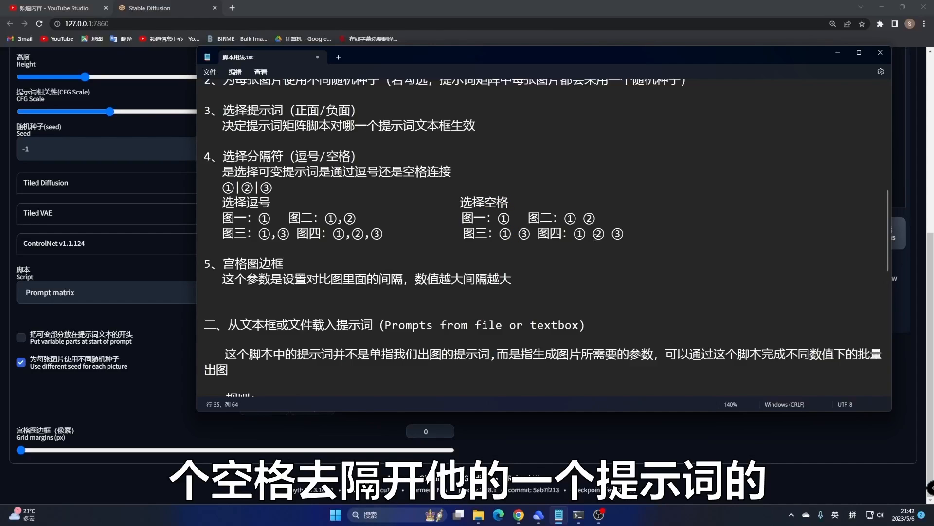
pyautogui.click(597, 237)
pyautogui.doubleClick(609, 236)
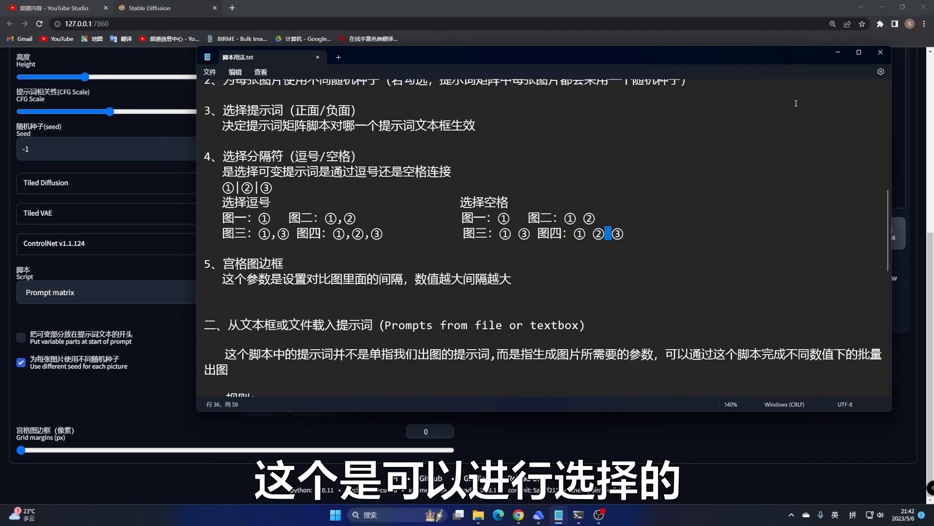
pyautogui.click(837, 54)
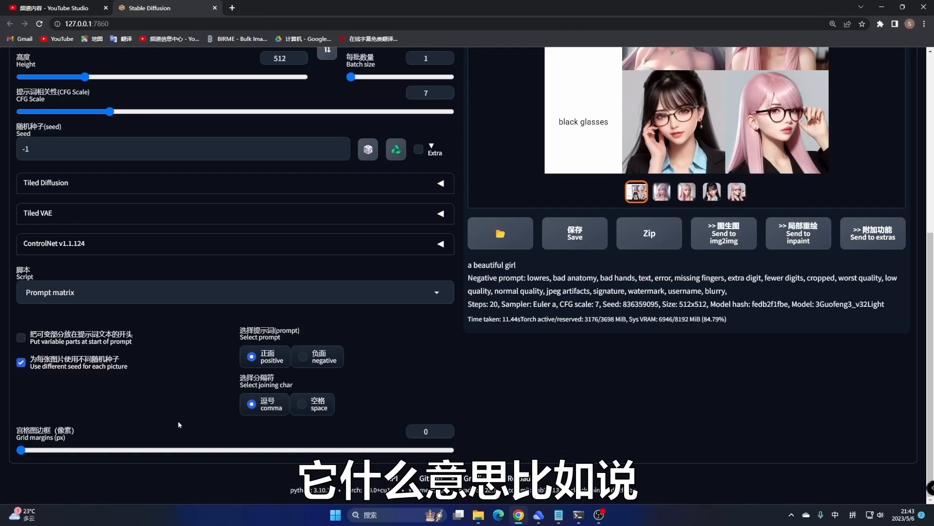
# - Look up the grid margins option in section 5 of the notes and examine the spacing in the generated grid
pyautogui.click(558, 514)
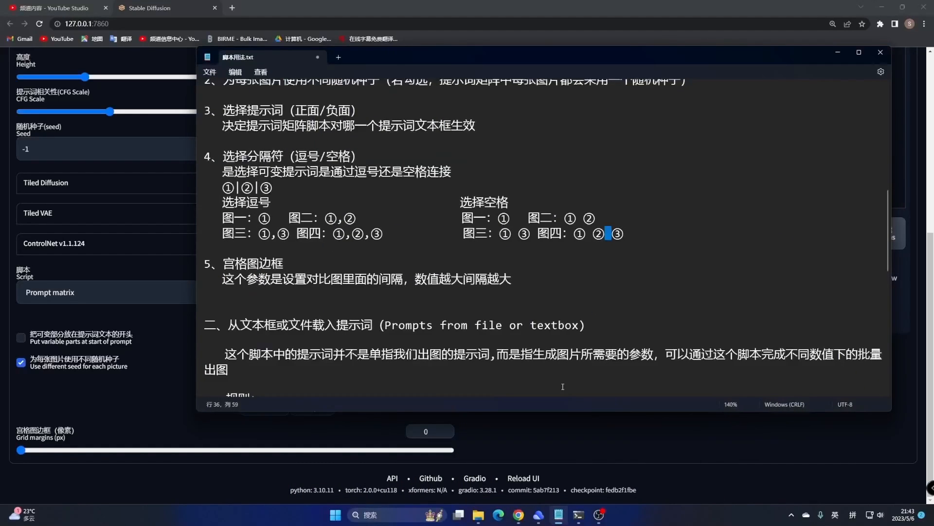
pyautogui.moveTo(259, 280); pyautogui.dragTo(499, 281)
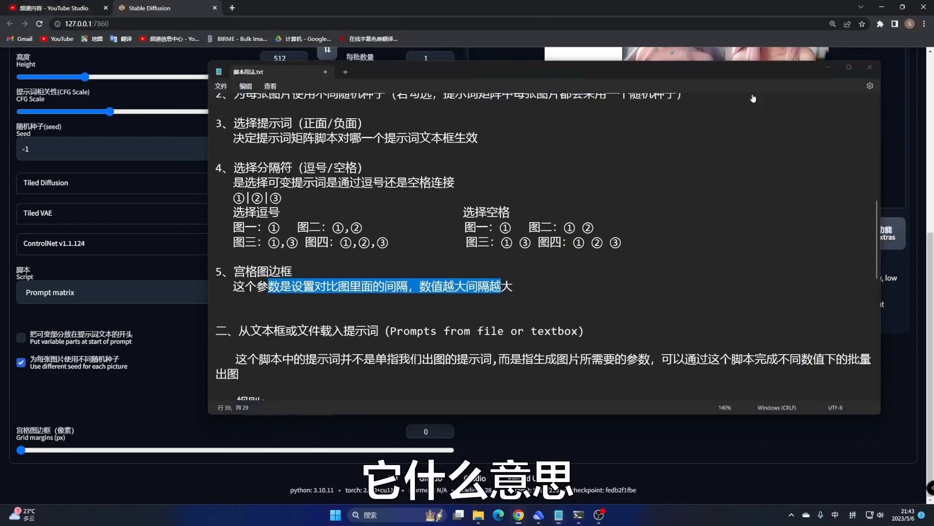
pyautogui.click(837, 52)
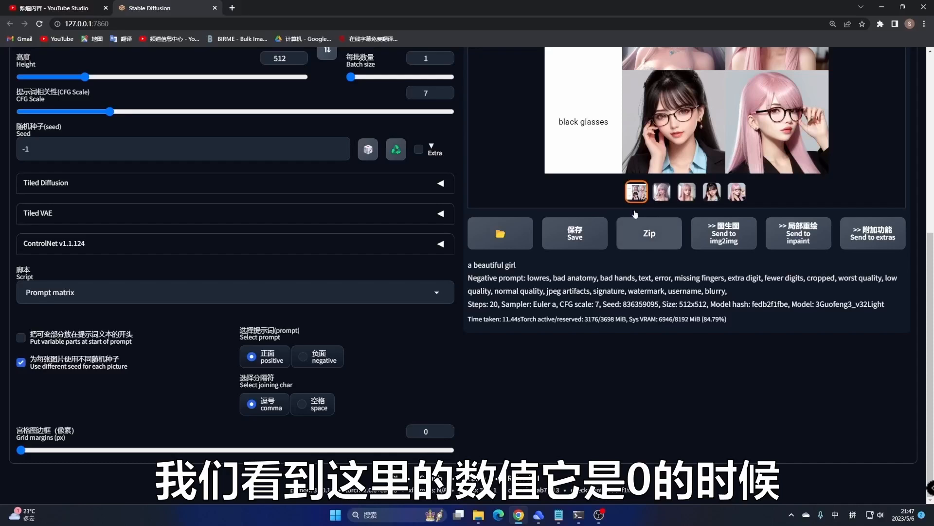
pyautogui.scroll(2, 760, 135)
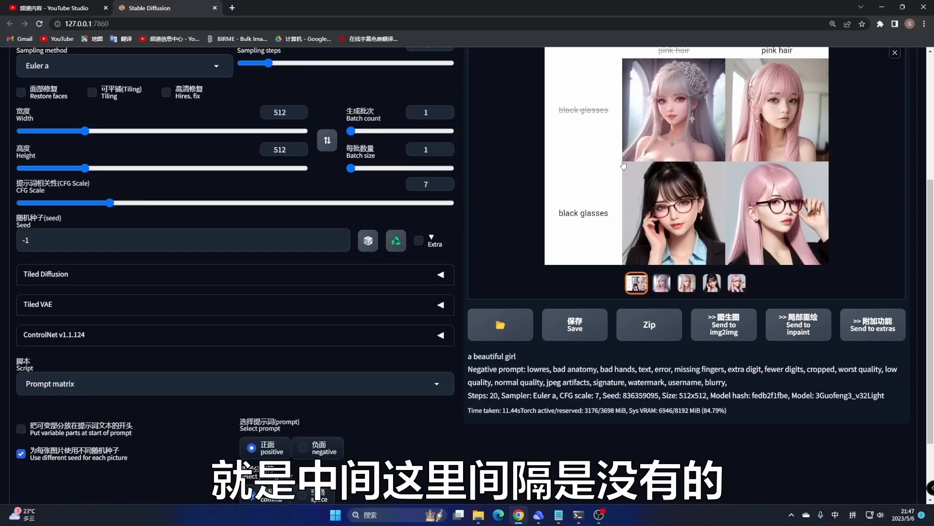
pyautogui.scroll(-2, 695, 160)
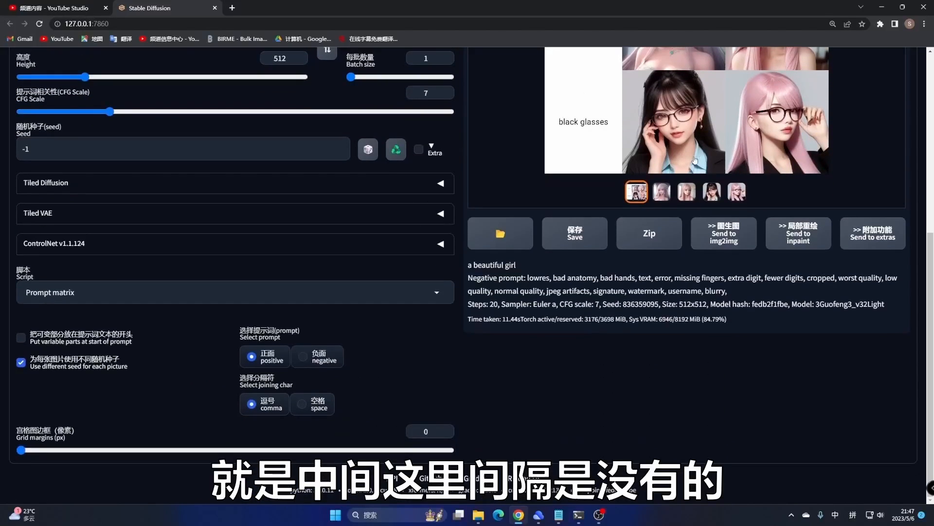
# - Set the script's grid margins to 10 px and generate the prompt matrix grid again
pyautogui.click(432, 431)
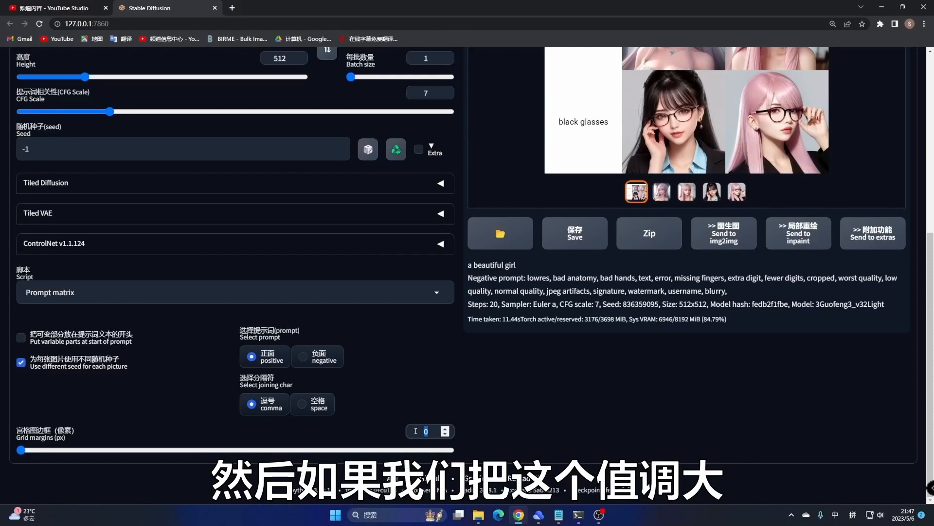
pyautogui.write('10')
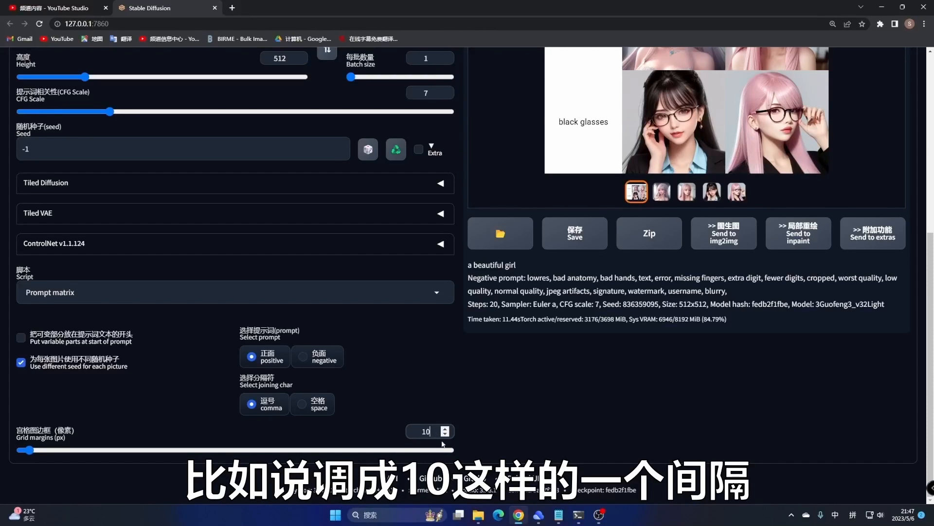
pyautogui.scroll(5, 444, 429)
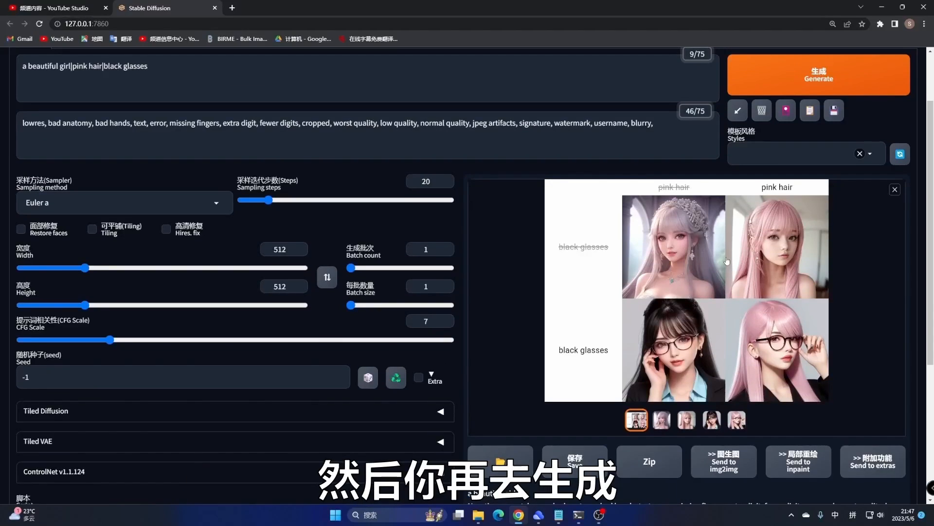
pyautogui.click(817, 84)
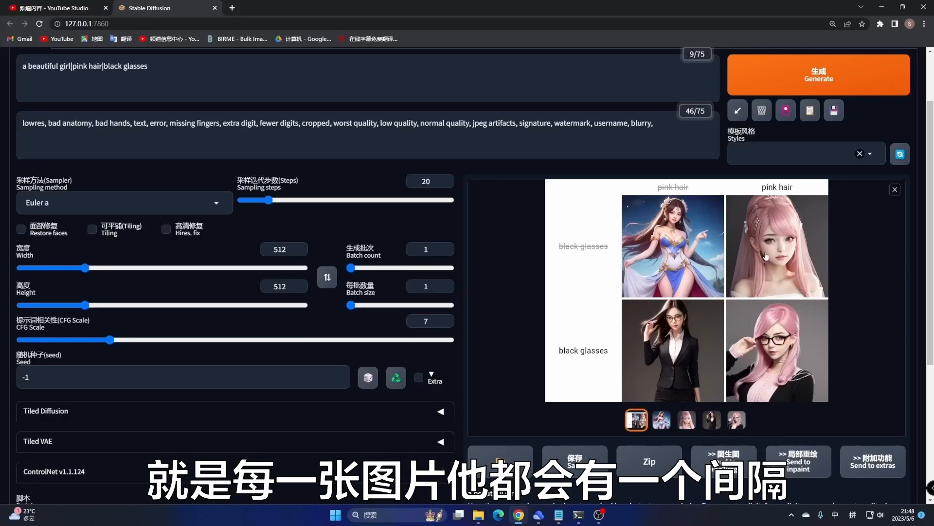
# - Compare the grid margins setting with the gaps between the pictures in the new grid
pyautogui.scroll(-5, 758, 268)
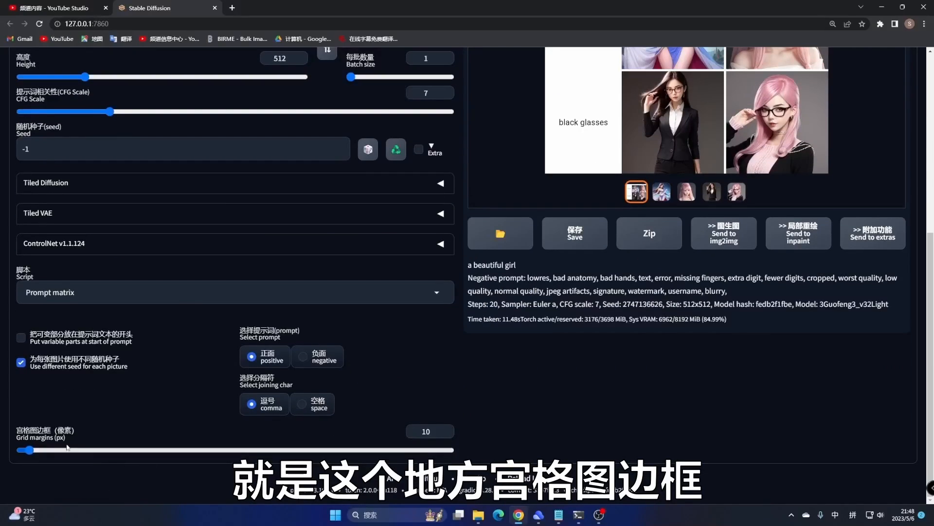
pyautogui.scroll(2, 725, 78)
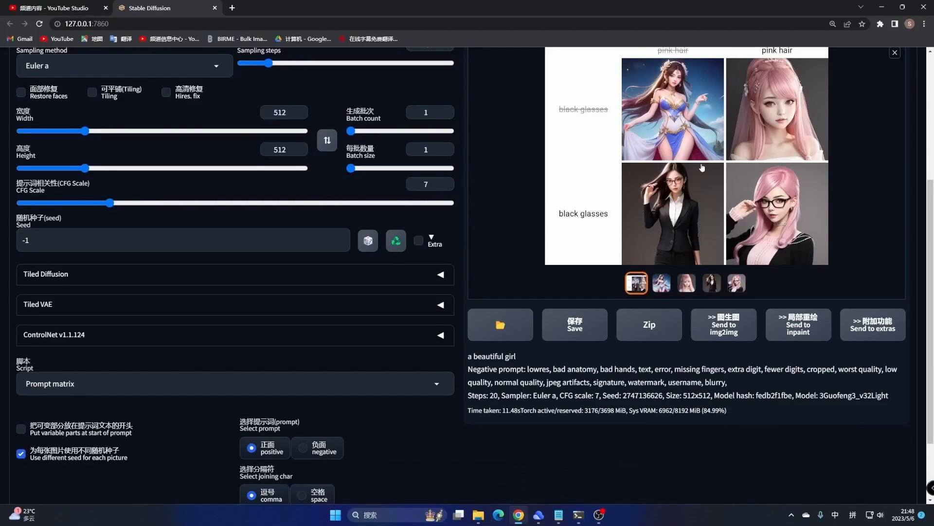
pyautogui.scroll(-2, 518, 238)
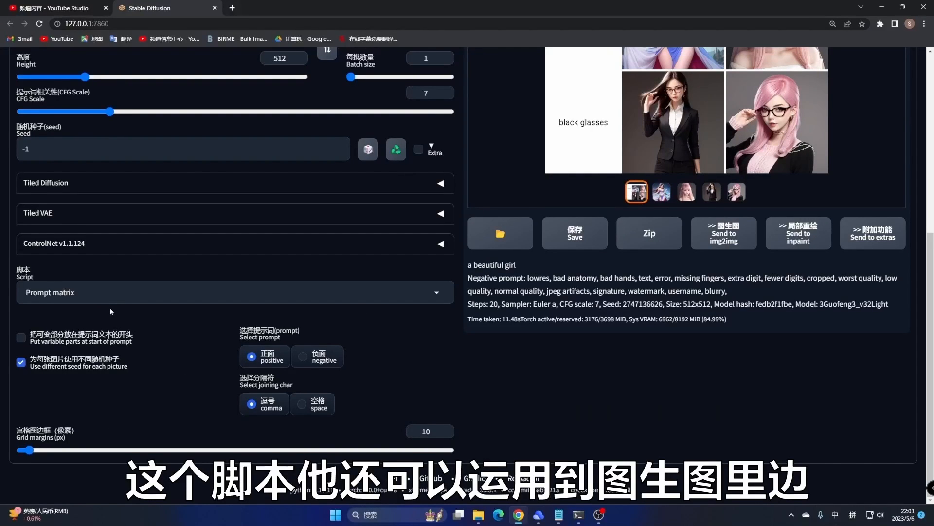
# - Copy the prompt "a beautiful girl|pink hair|black glasses" from txt2img into the img2img prompt
pyautogui.scroll(6, 110, 305)
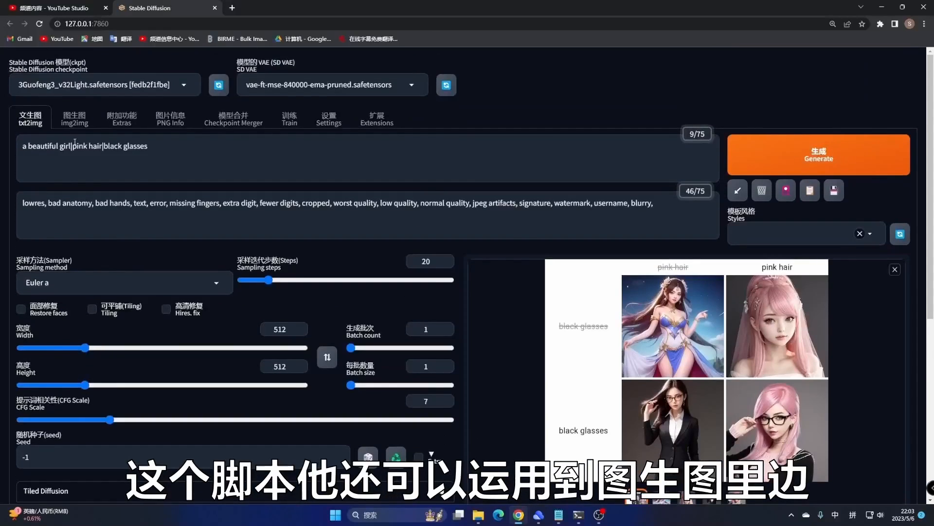
pyautogui.moveTo(183, 148); pyautogui.dragTo(7, 151)
pyautogui.hotkey('ctrl', 'c')
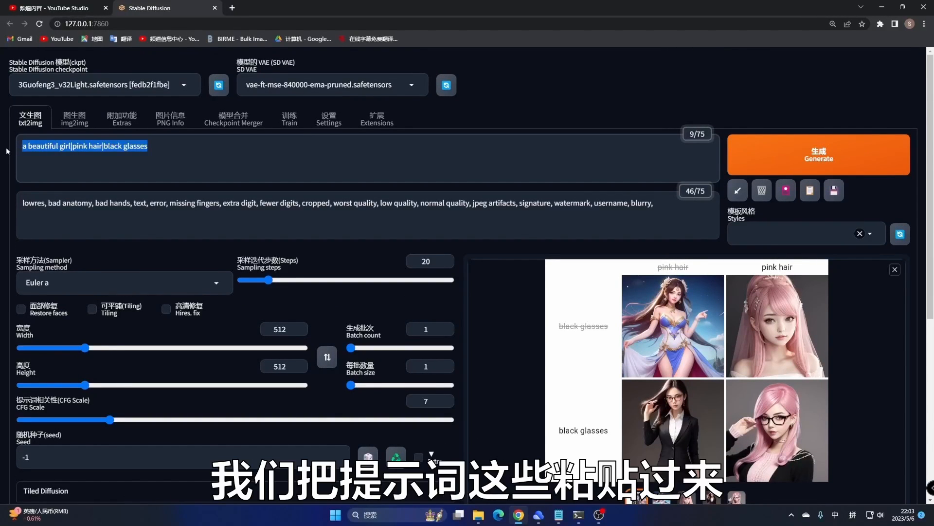
pyautogui.click(74, 118)
pyautogui.click(78, 151)
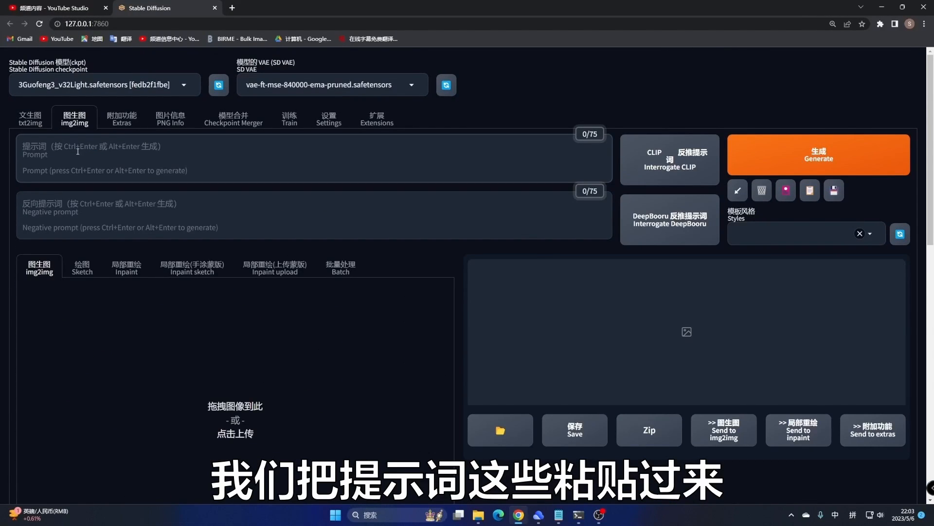
pyautogui.hotkey('ctrl', 'v')
# - Copy the whole negative prompt from txt2img into the img2img negative prompt
pyautogui.click(30, 119)
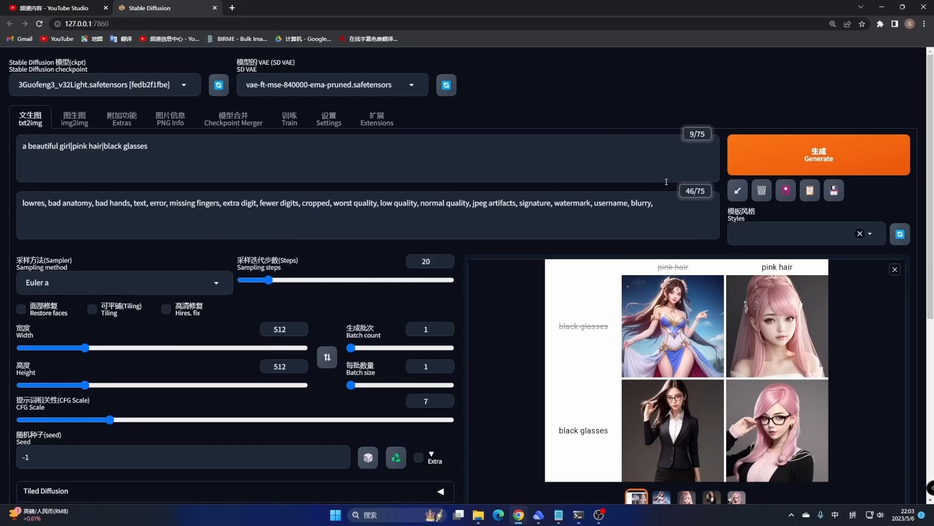
pyautogui.moveTo(654, 203); pyautogui.dragTo(1, 199)
pyautogui.hotkey('ctrl', 'c')
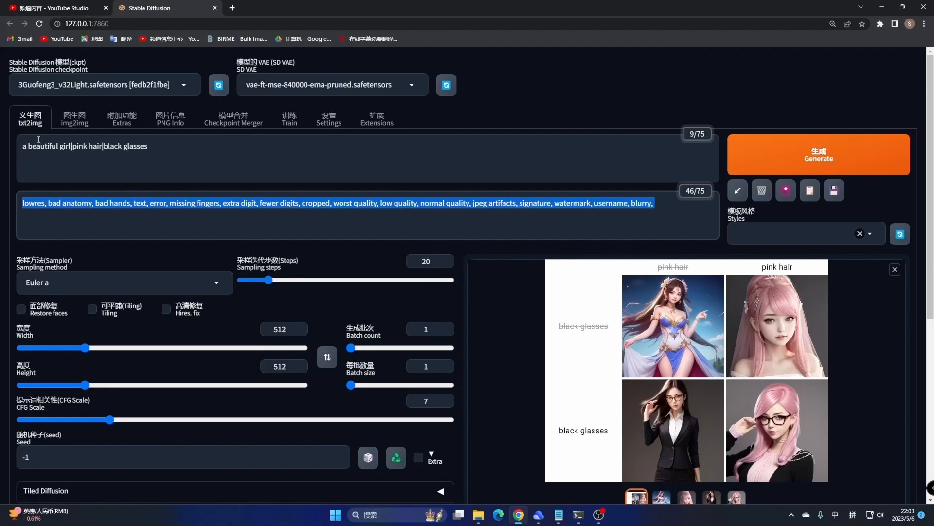
pyautogui.click(74, 118)
pyautogui.click(59, 219)
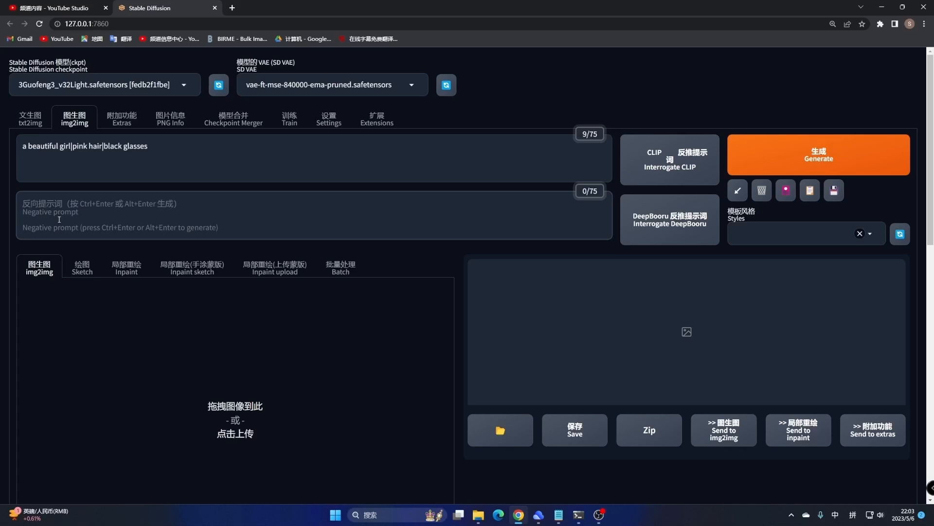
pyautogui.hotkey('ctrl', 'v')
# - Upload 18.png from the 选定AI图片 folder as the img2img source image
pyautogui.click(202, 377)
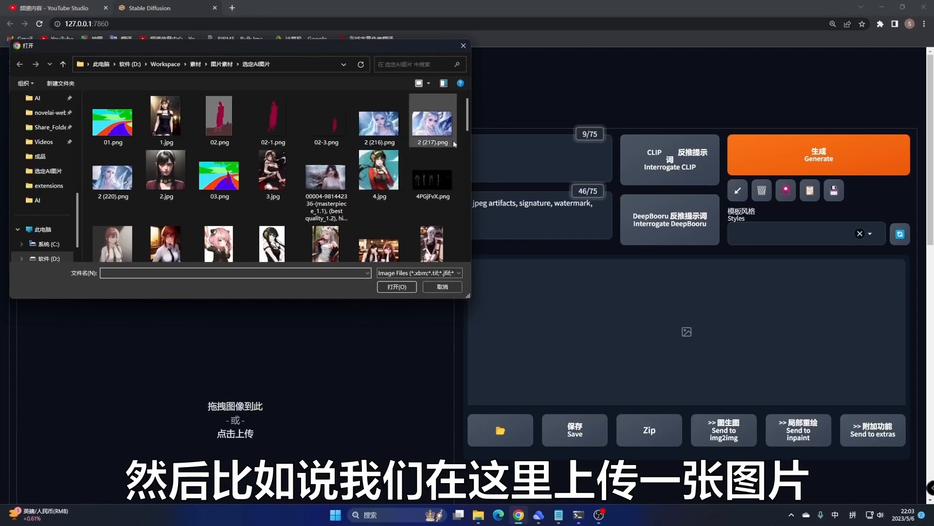
pyautogui.scroll(-1, 468, 112)
pyautogui.scroll(-2, 469, 112)
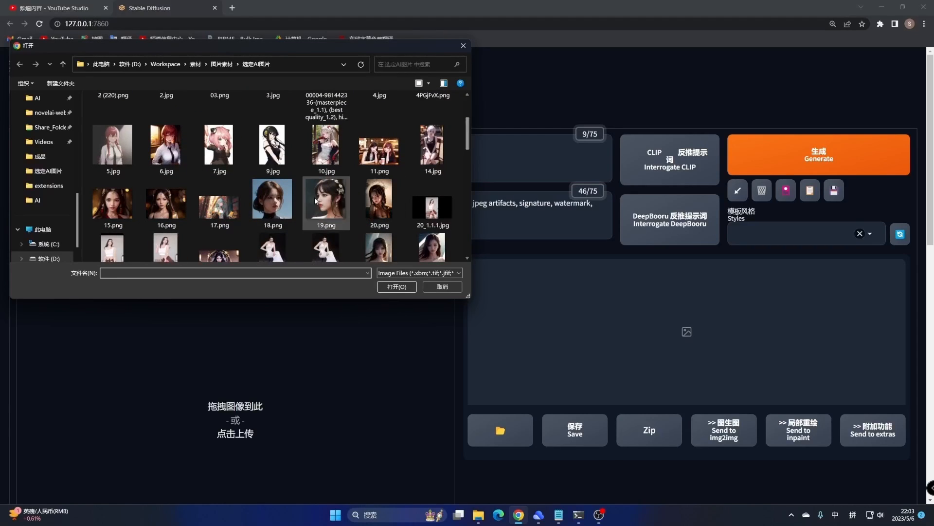
pyautogui.click(273, 199)
pyautogui.click(397, 287)
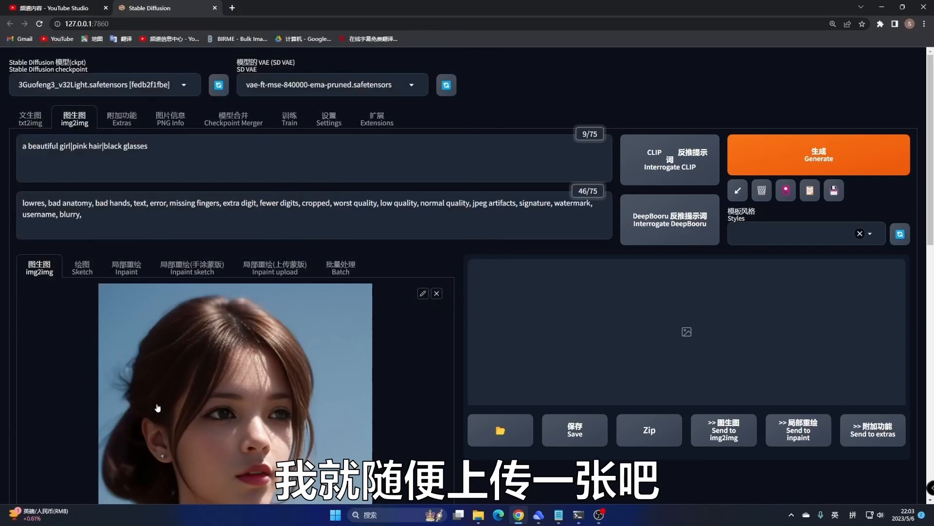
# - Choose the Prompt matrix script for img2img, keeping the default generation settings and script options
pyautogui.scroll(-5, 304, 375)
pyautogui.scroll(-5, 275, 188)
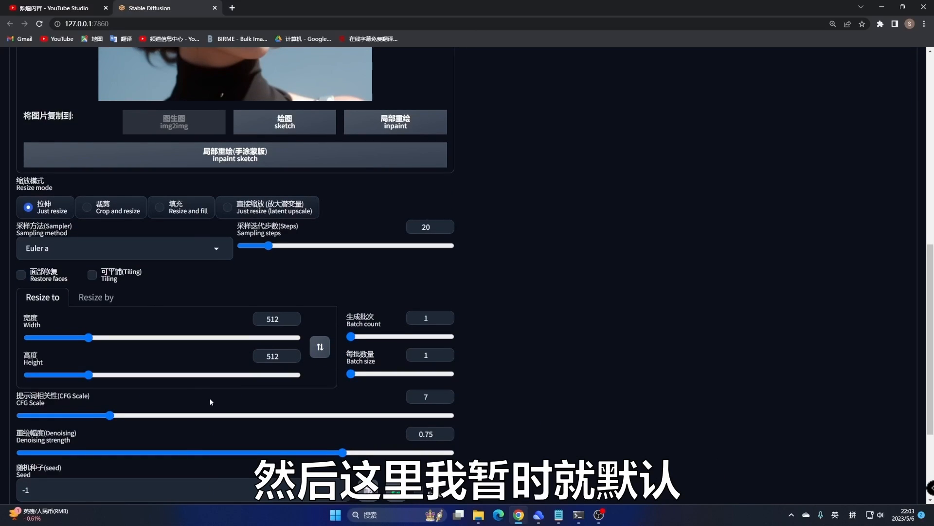
pyautogui.scroll(-2, 210, 402)
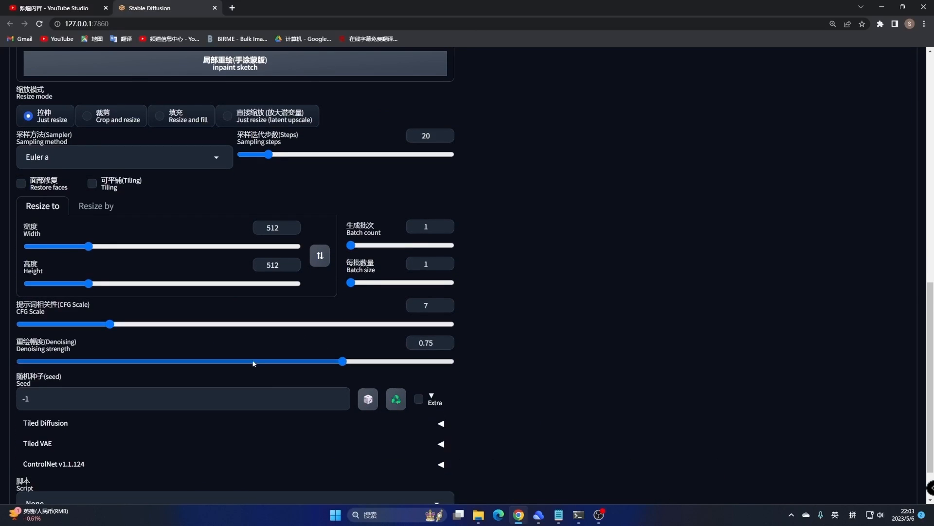
pyautogui.scroll(-1, 237, 320)
pyautogui.click(38, 455)
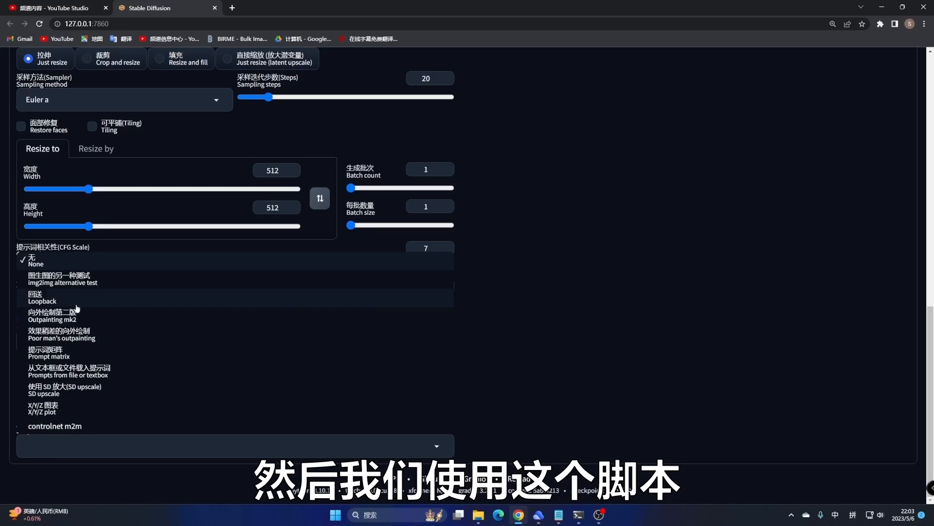
pyautogui.click(61, 355)
pyautogui.scroll(-3, 67, 365)
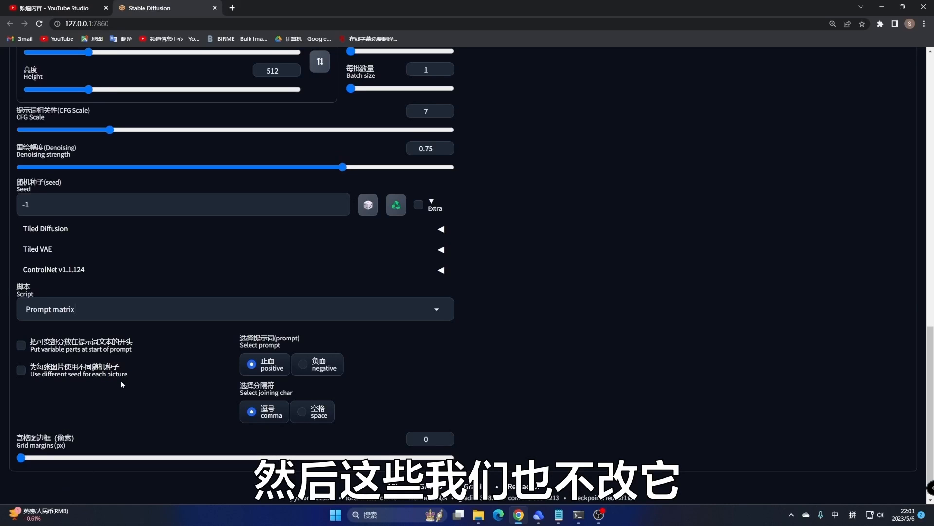
# - Generate the img2img prompt matrix images from the uploaded portrait
pyautogui.scroll(8, 336, 395)
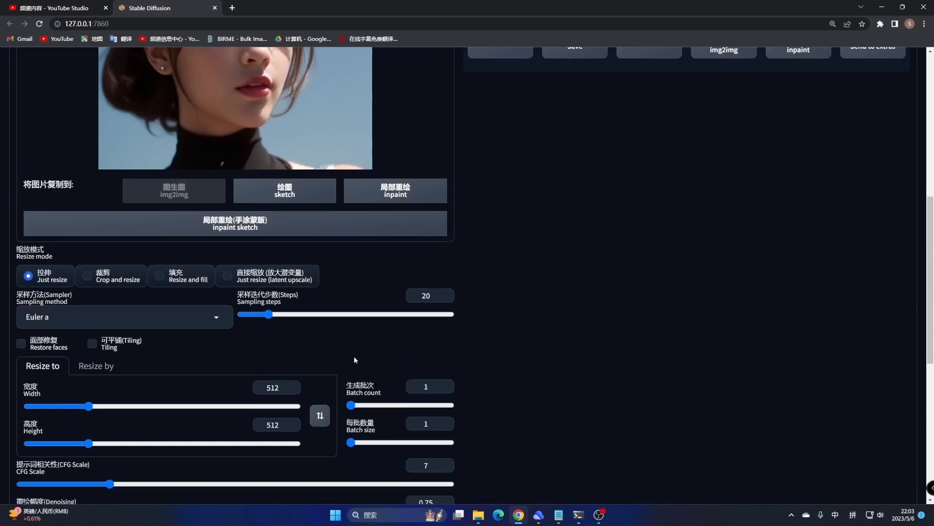
pyautogui.scroll(5, 354, 359)
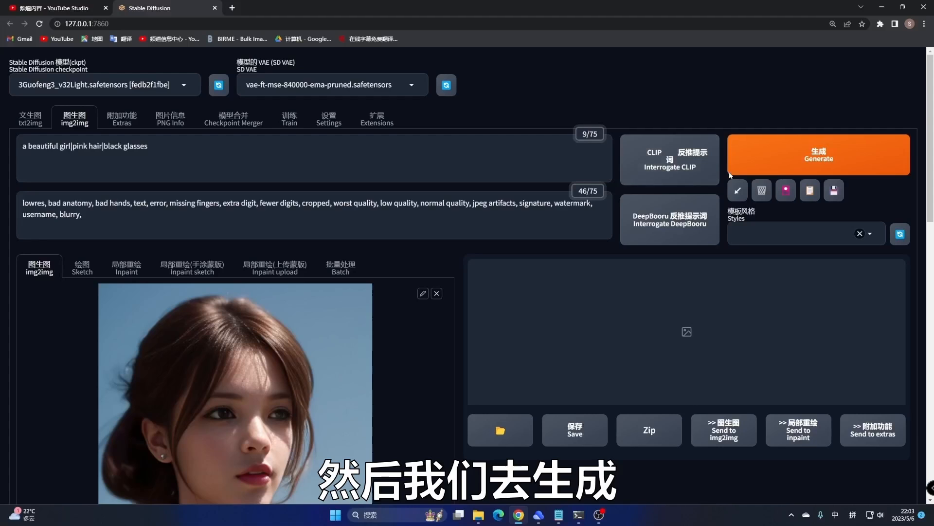
pyautogui.click(818, 154)
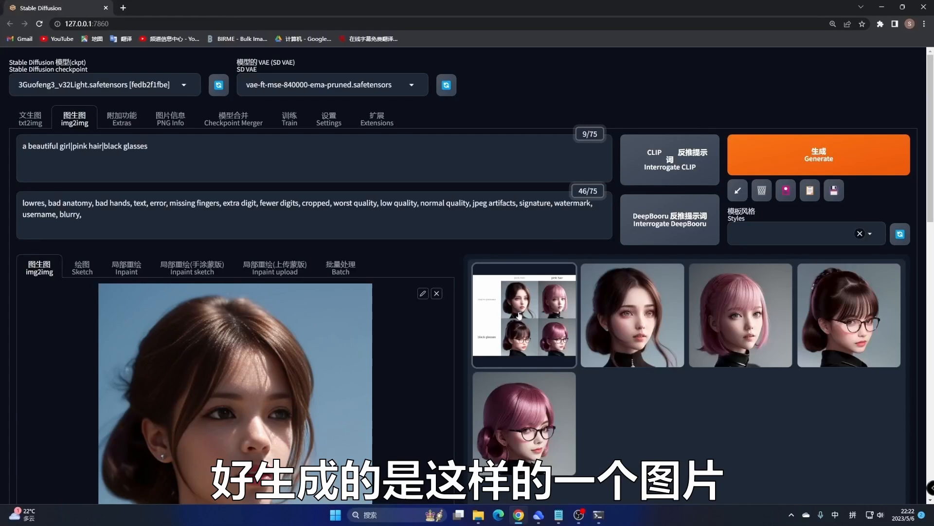
# - View the generated img2img grid enlarged, compare its pink hair and black glasses combinations, and close the enlarged view
pyautogui.click(523, 326)
pyautogui.click(701, 352)
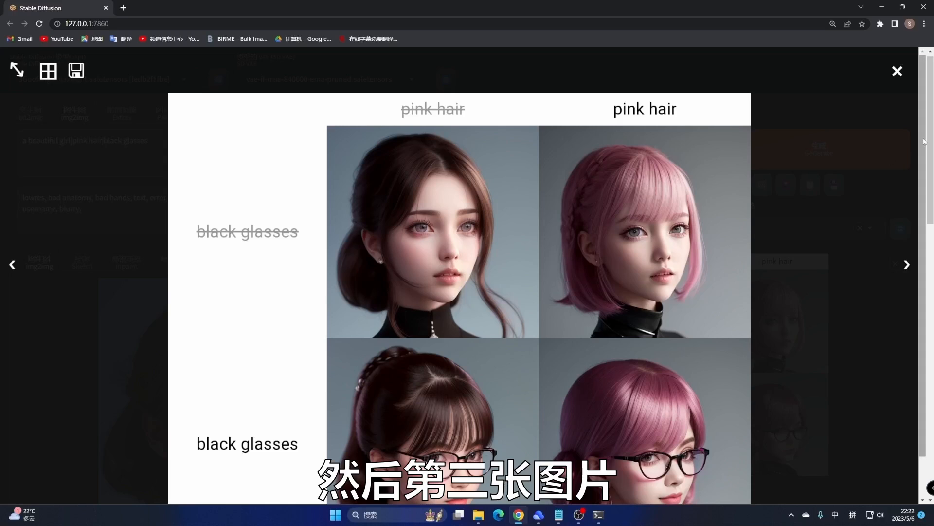
pyautogui.scroll(-1, 656, 343)
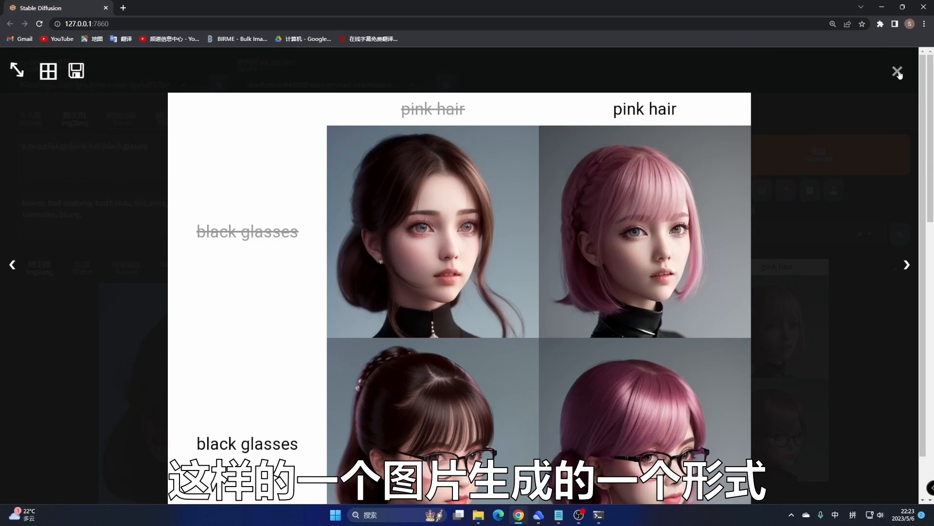
pyautogui.click(832, 222)
# - Review the img2img denoising strength and Prompt matrix options against the source portrait and the generated grid
pyautogui.scroll(-1, 833, 223)
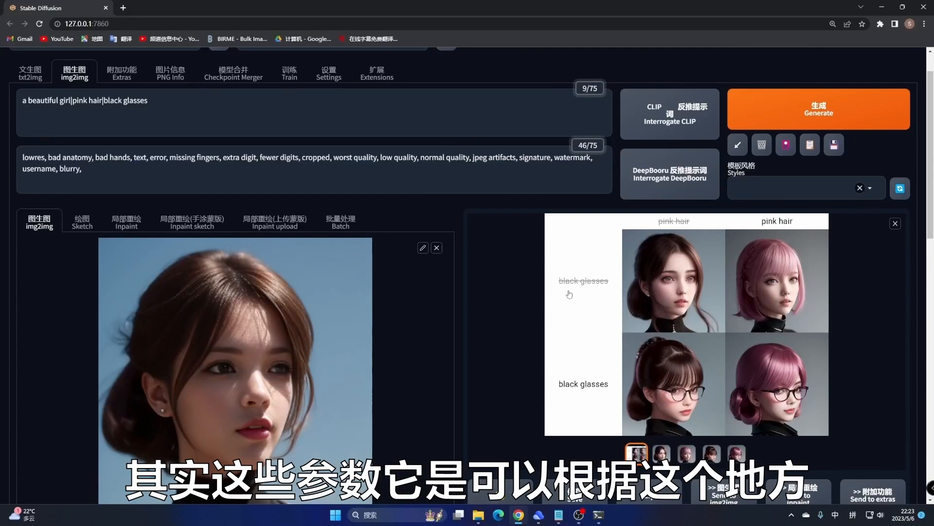
pyautogui.scroll(-9, 374, 323)
pyautogui.scroll(-4, 141, 361)
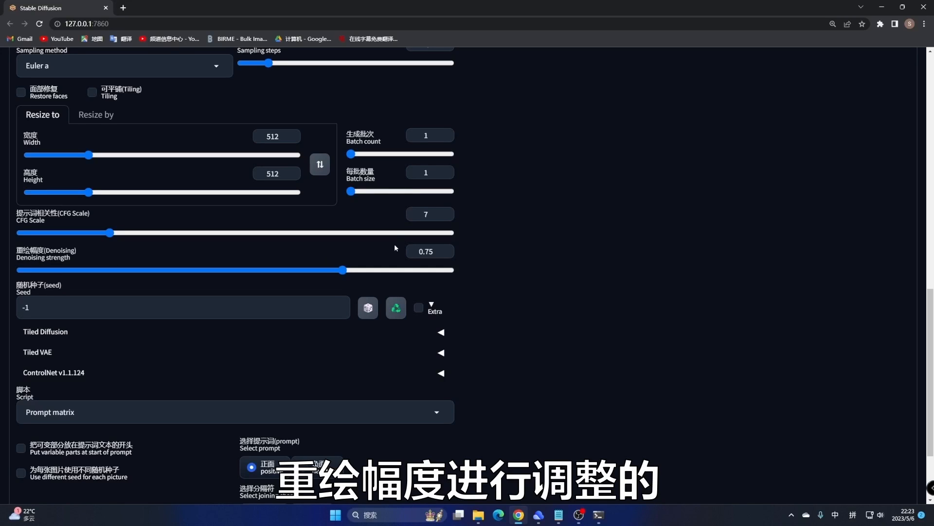
pyautogui.scroll(4, 699, 199)
pyautogui.scroll(7, 699, 200)
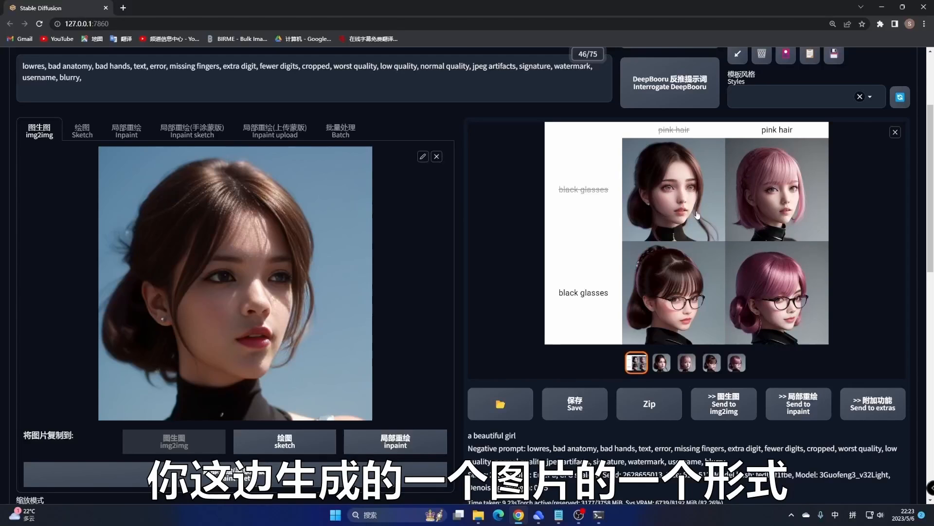
pyautogui.scroll(-9, 492, 255)
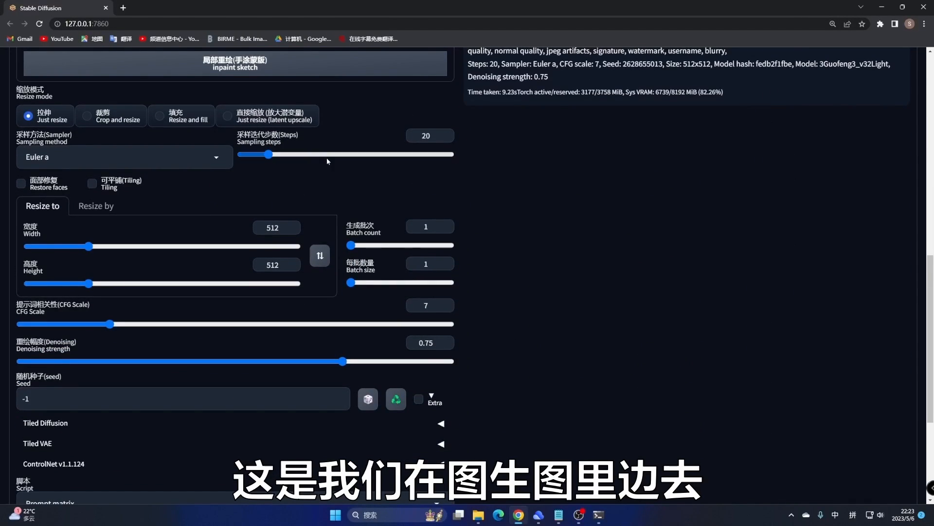
pyautogui.scroll(-4, 326, 157)
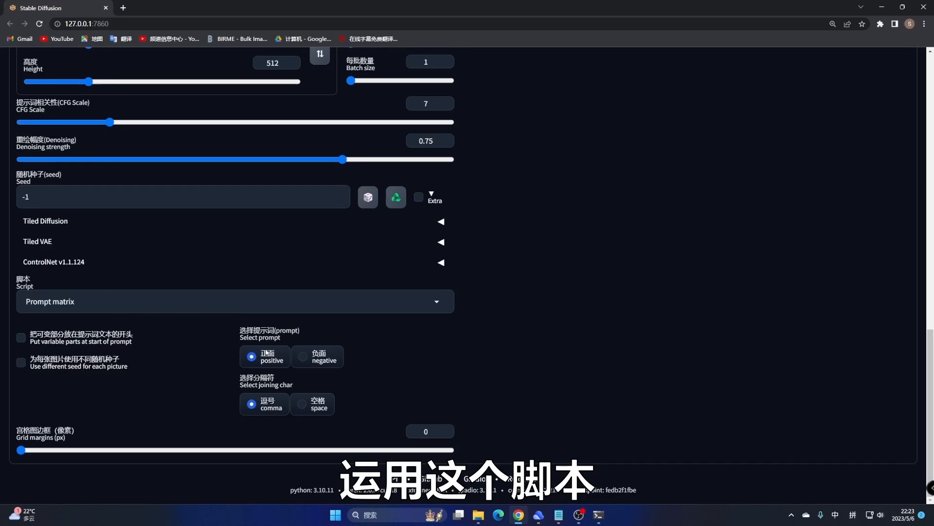
# - Switch back to txt2img and choose the Prompts from file or textbox script
pyautogui.scroll(13, 266, 353)
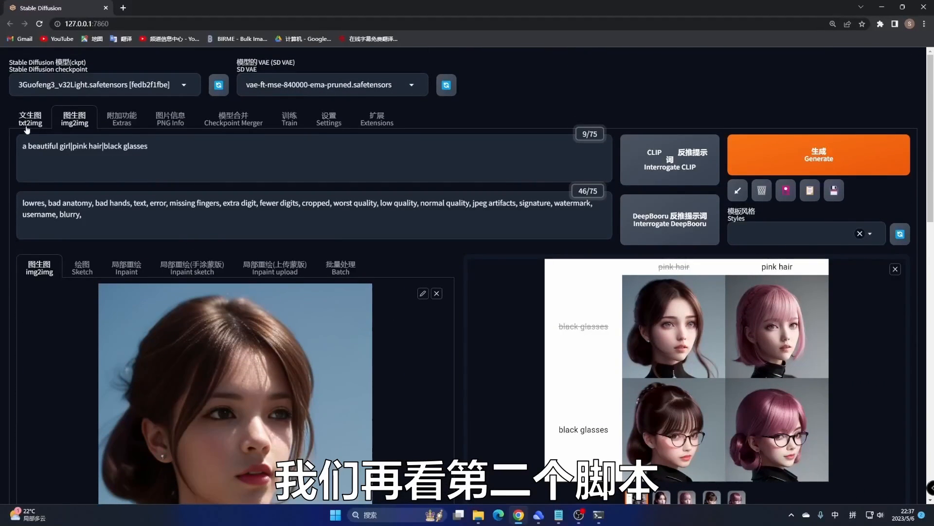
pyautogui.scroll(-6, 253, 319)
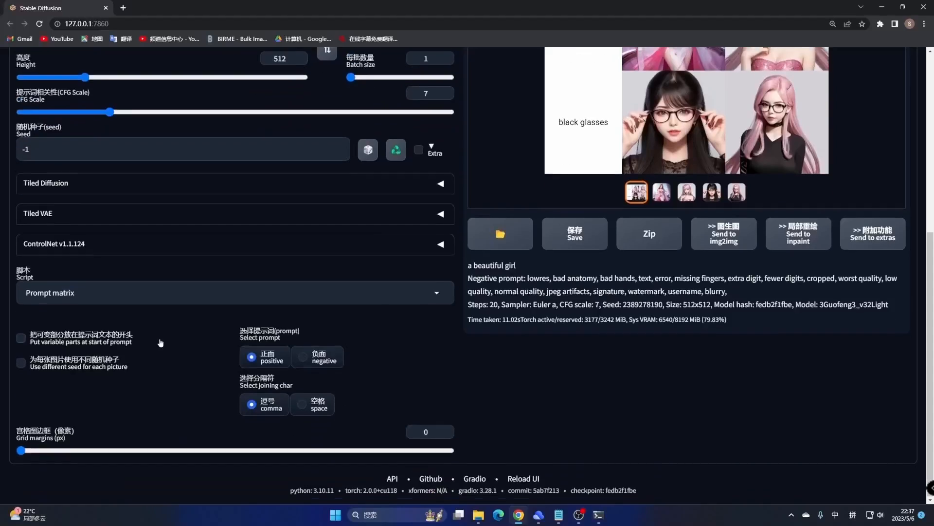
pyautogui.click(110, 292)
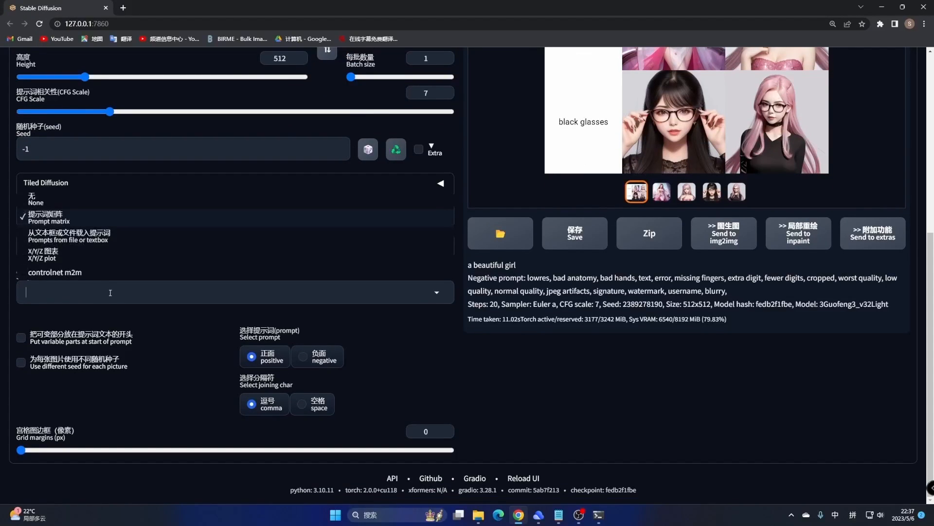
pyautogui.click(63, 241)
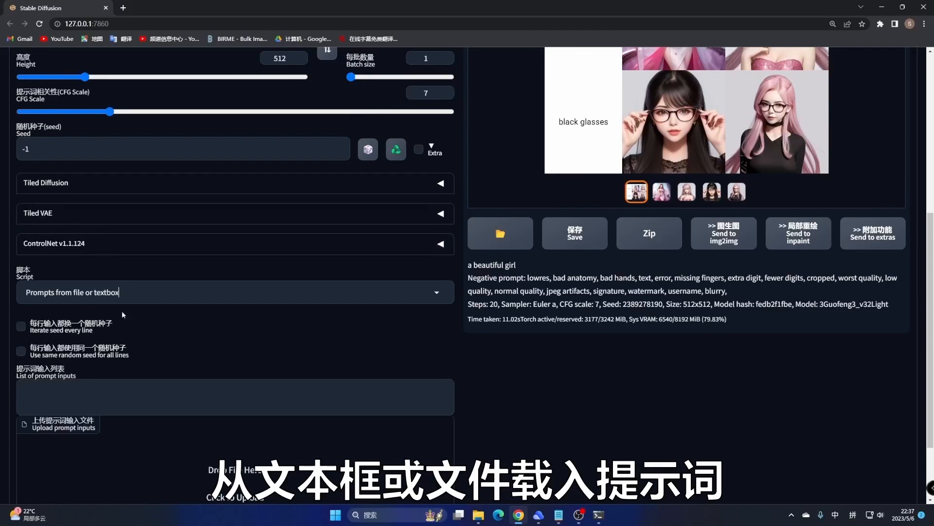
pyautogui.scroll(-2, 122, 311)
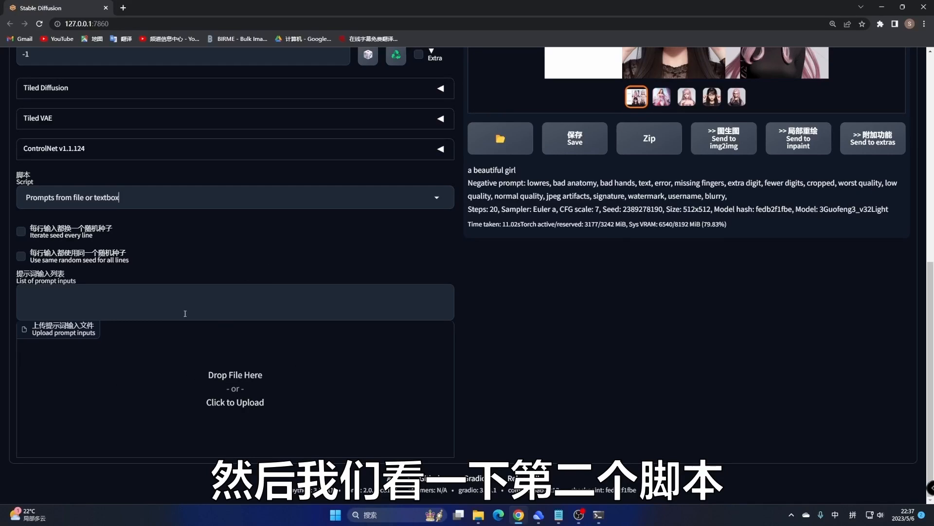
# - Switch to the 脚本用法.txt notes in Notepad and read the introduction to Prompts from file or textbox alongside the txt2img settings
pyautogui.click(562, 519)
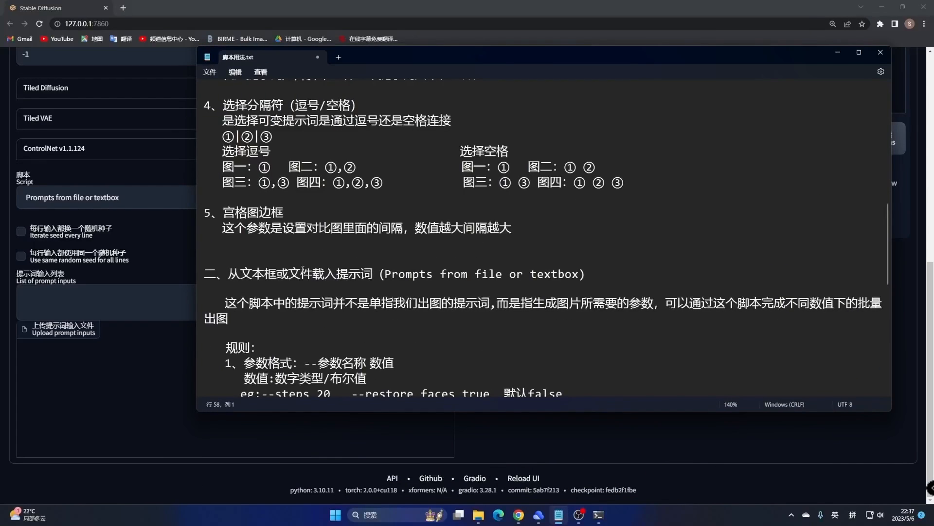
pyautogui.scroll(-2, 543, 239)
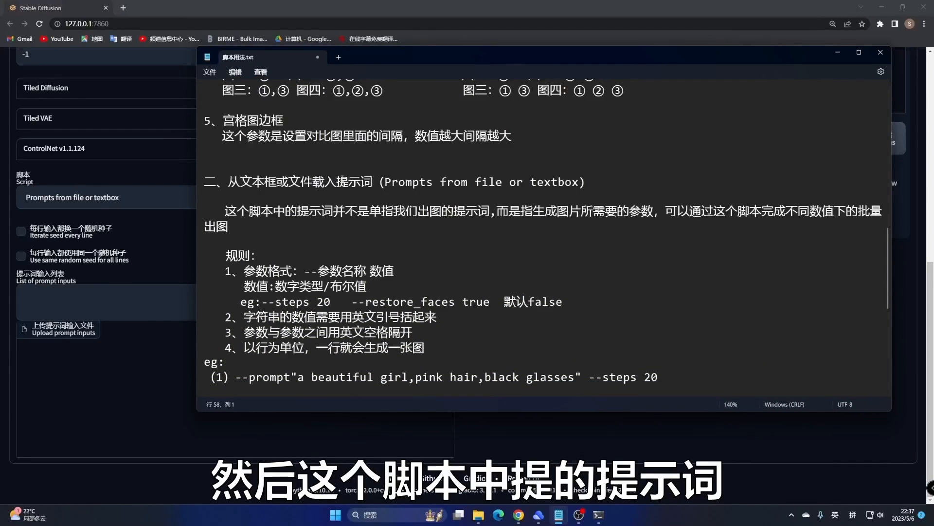
pyautogui.moveTo(337, 181); pyautogui.dragTo(385, 182)
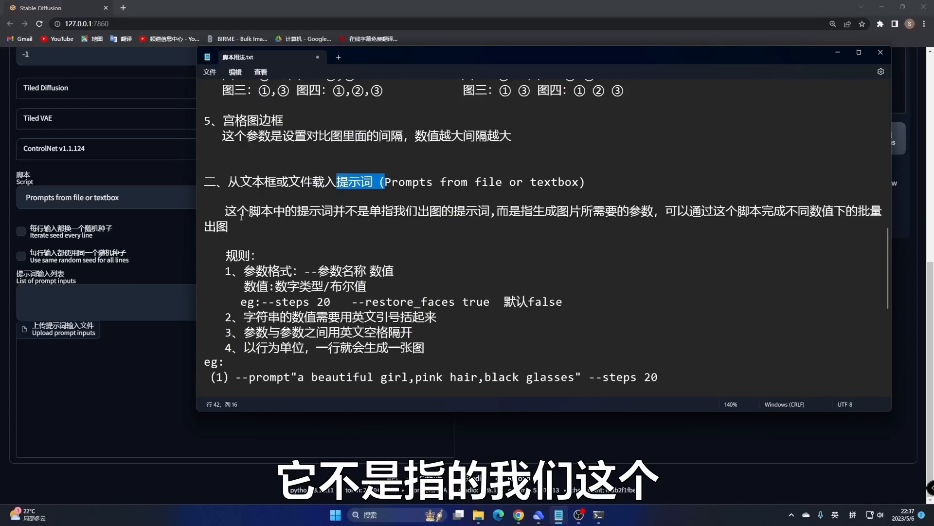
pyautogui.scroll(8, 103, 206)
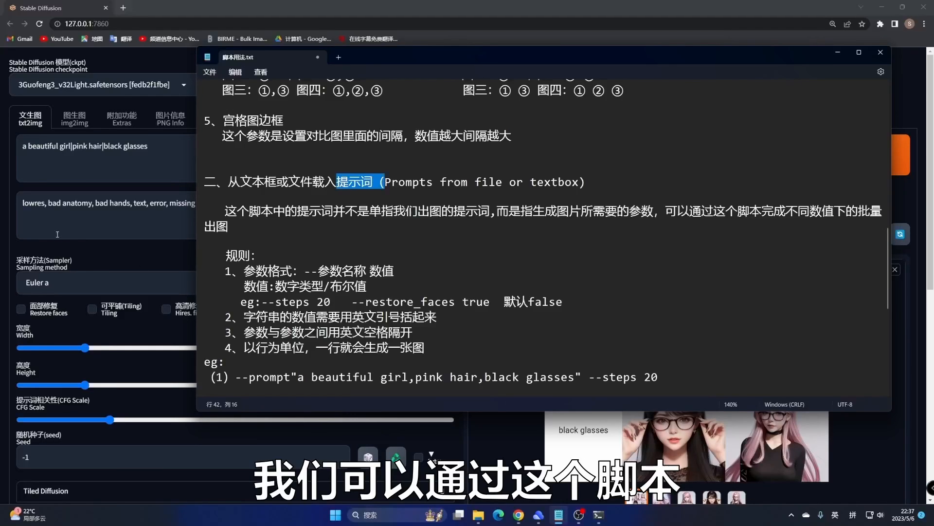
pyautogui.scroll(-8, 69, 221)
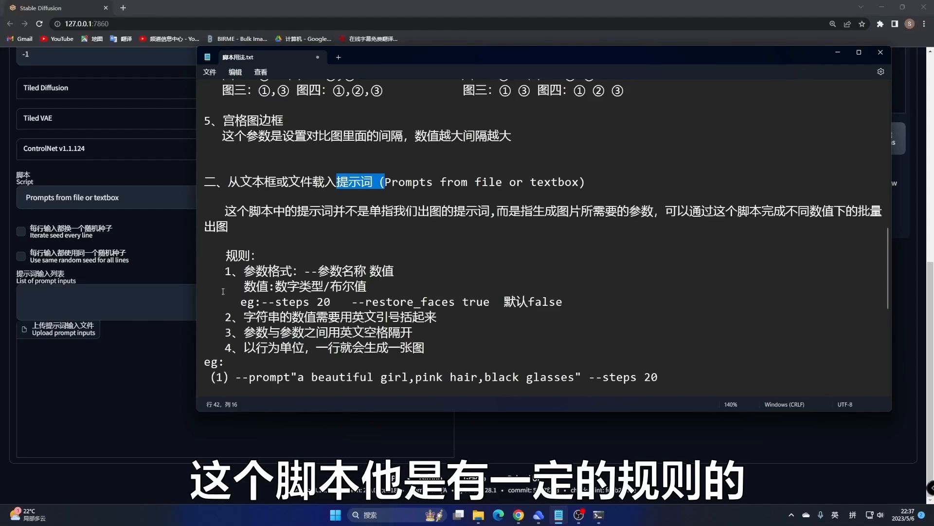
# - Study the parameter format rule in the notes, highlighting the name, space and value parts and the numeric example --steps 20
pyautogui.scroll(-1, 263, 261)
pyautogui.moveTo(244, 225); pyautogui.dragTo(370, 226)
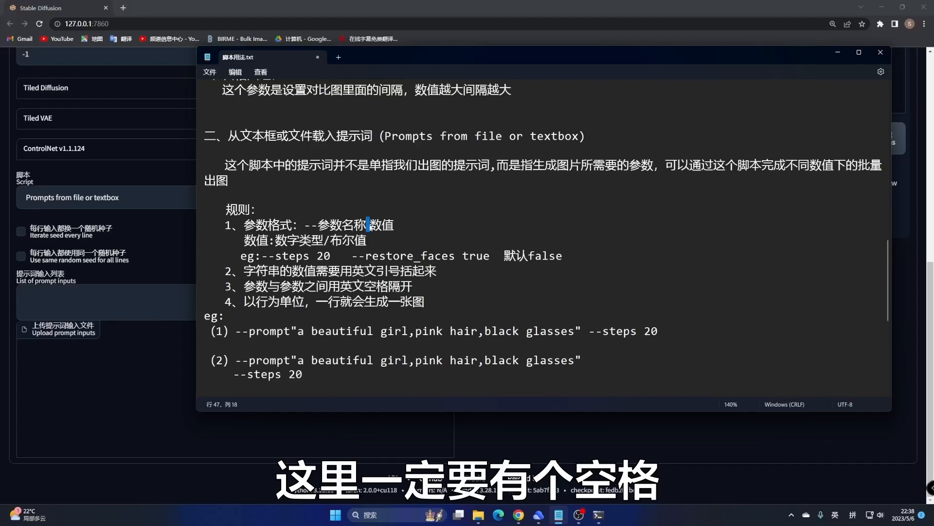
pyautogui.moveTo(370, 224); pyautogui.dragTo(397, 233)
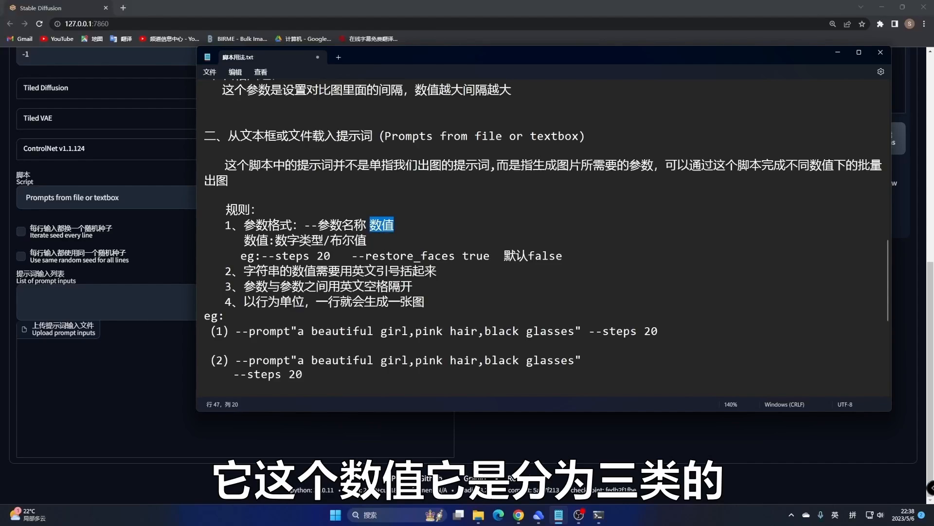
pyautogui.moveTo(275, 240); pyautogui.dragTo(311, 241)
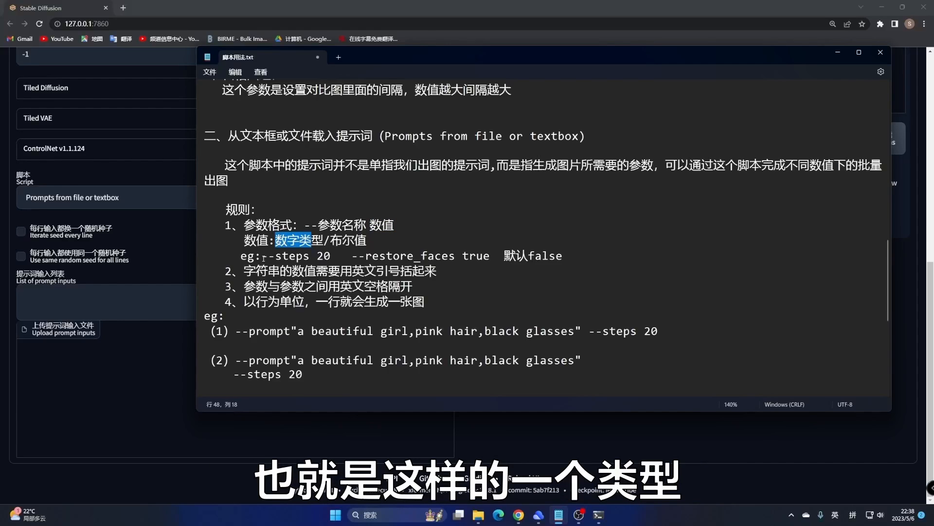
pyautogui.moveTo(263, 256); pyautogui.dragTo(275, 256)
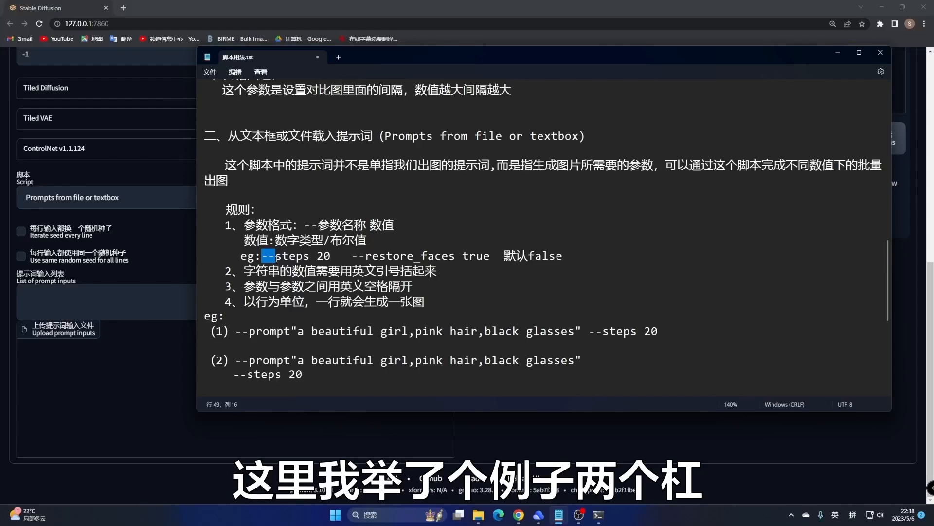
pyautogui.moveTo(275, 257); pyautogui.dragTo(308, 258)
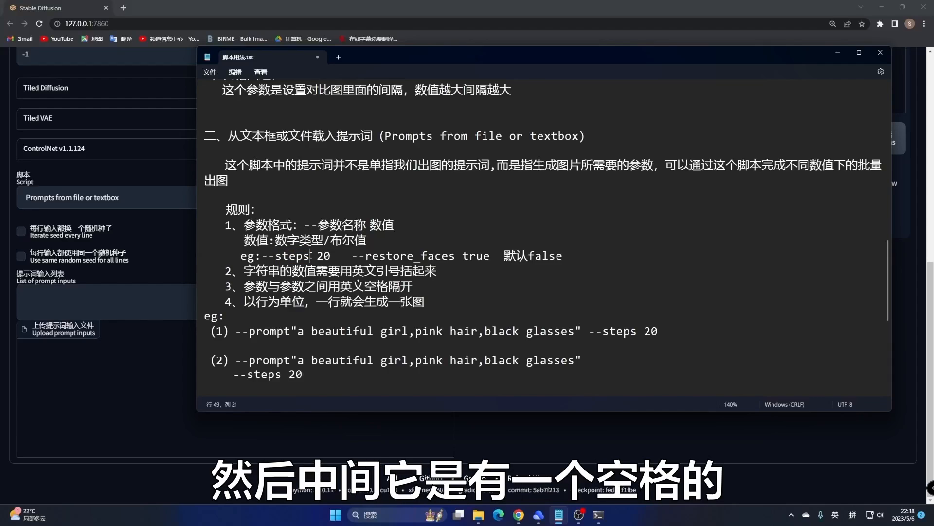
pyautogui.moveTo(310, 257); pyautogui.dragTo(265, 257)
pyautogui.click(320, 254)
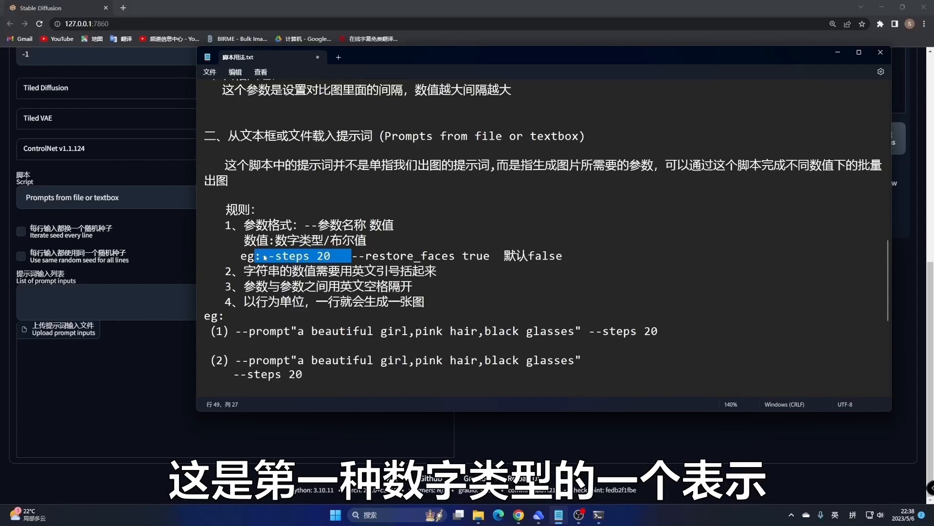
# - Examine the boolean value type in the notes using the --restore_faces true example and its default
pyautogui.click(381, 256)
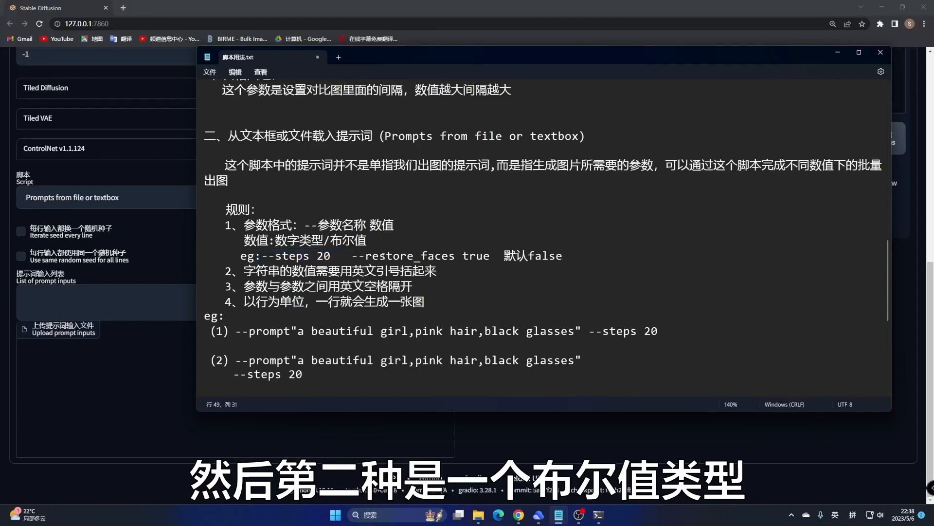
pyautogui.moveTo(330, 240); pyautogui.dragTo(382, 243)
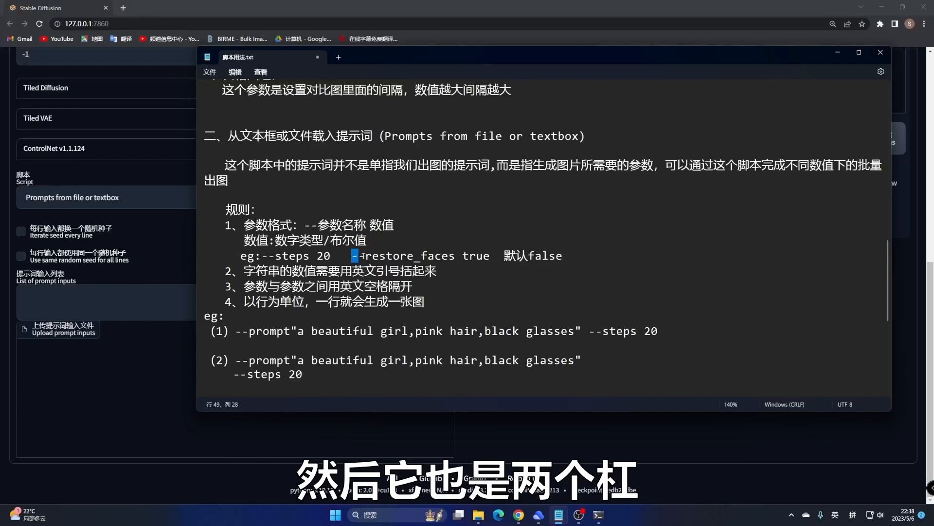
pyautogui.moveTo(365, 255); pyautogui.dragTo(455, 256)
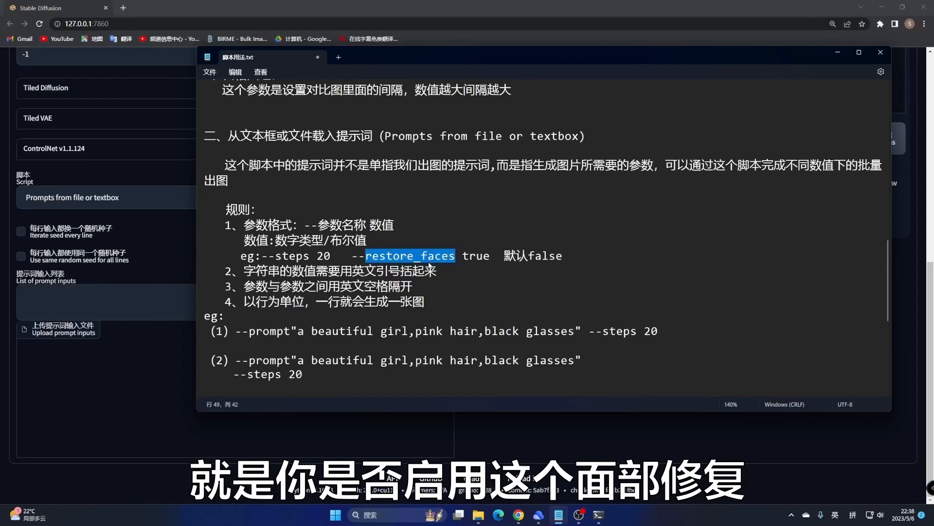
pyautogui.click(457, 256)
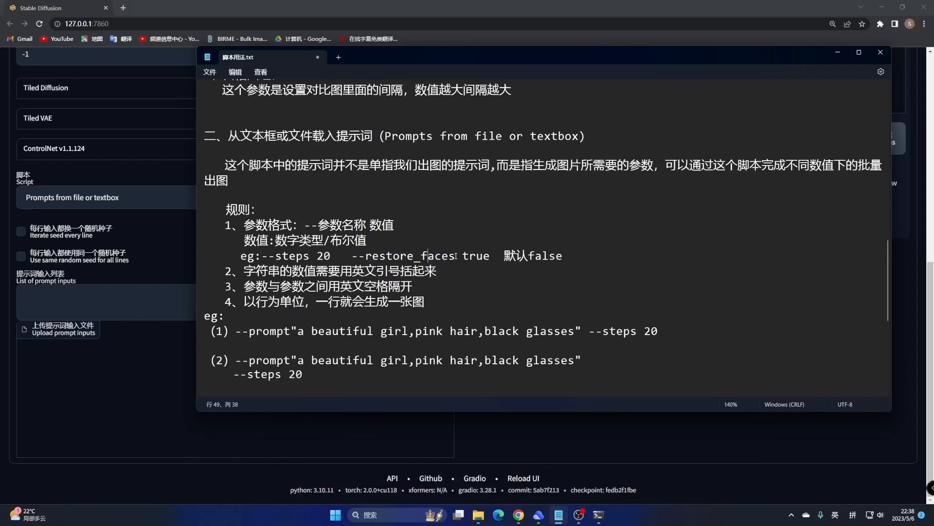
pyautogui.click(463, 257)
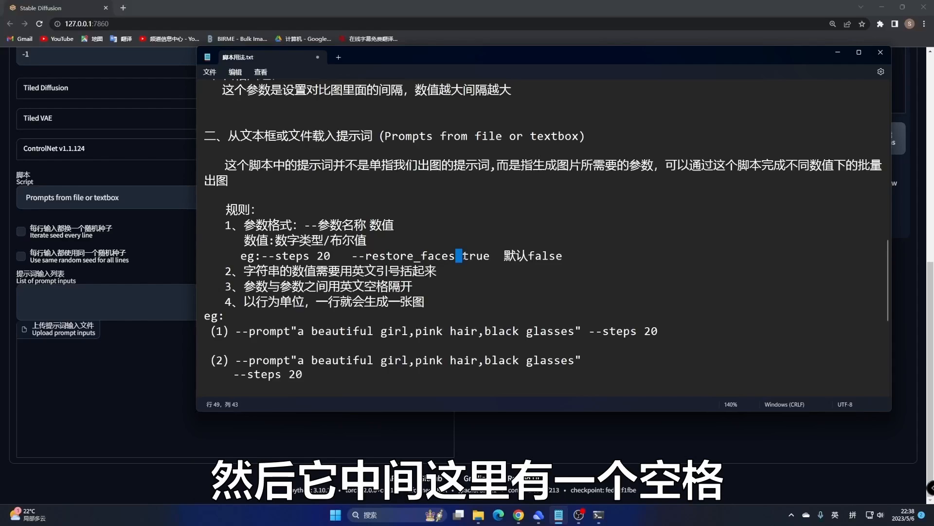
pyautogui.moveTo(463, 257); pyautogui.dragTo(490, 257)
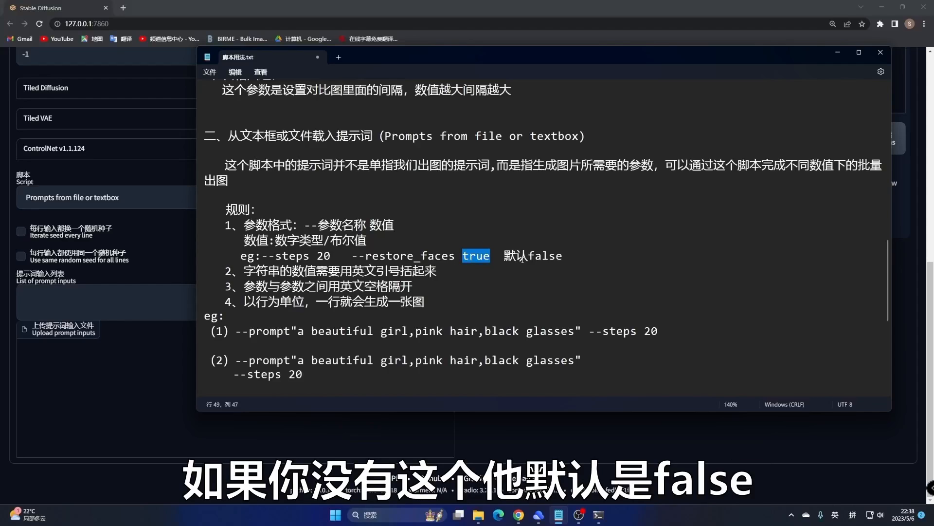
pyautogui.moveTo(517, 257); pyautogui.dragTo(556, 258)
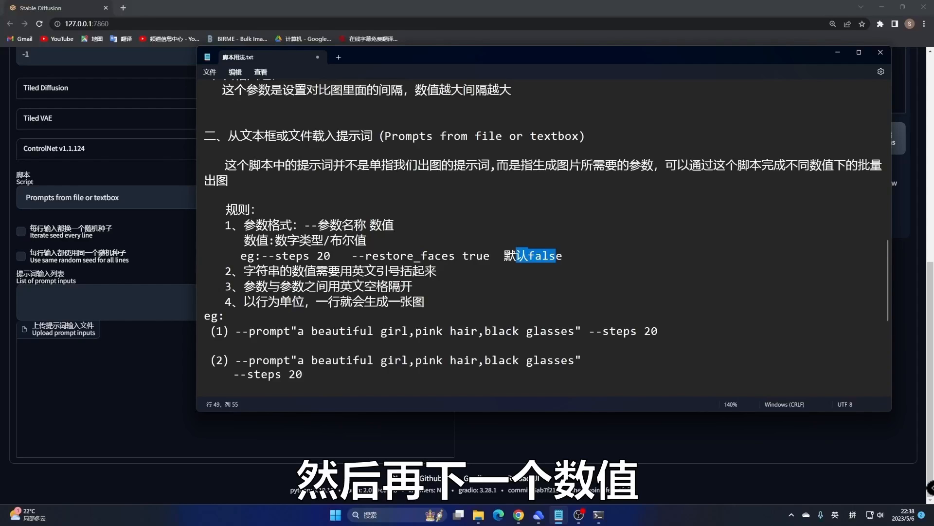
# - Review the string value rule in the notes, highlighting the quoted prompt text and its quotation marks in example (1)
pyautogui.moveTo(243, 271); pyautogui.dragTo(316, 271)
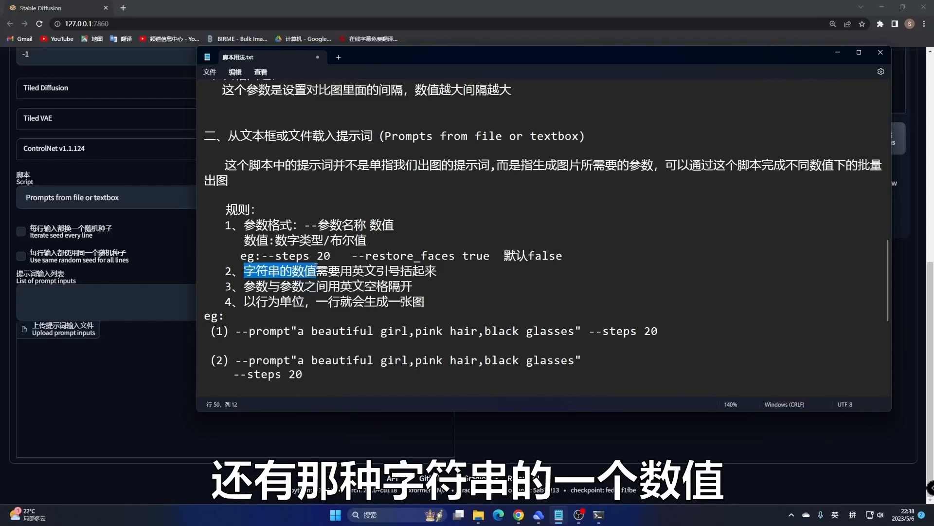
pyautogui.moveTo(298, 331); pyautogui.dragTo(578, 325)
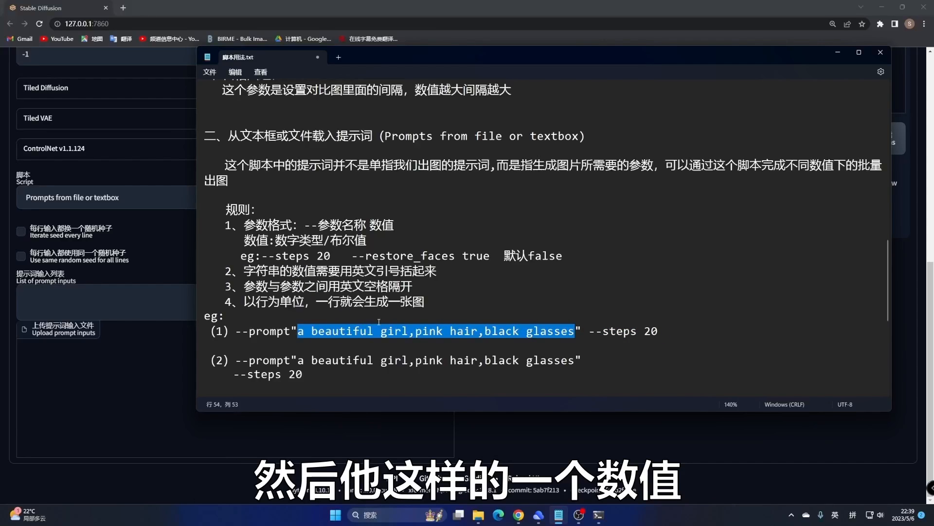
pyautogui.scroll(-1, 379, 322)
pyautogui.moveTo(298, 281); pyautogui.dragTo(291, 283)
pyautogui.moveTo(581, 284); pyautogui.dragTo(575, 284)
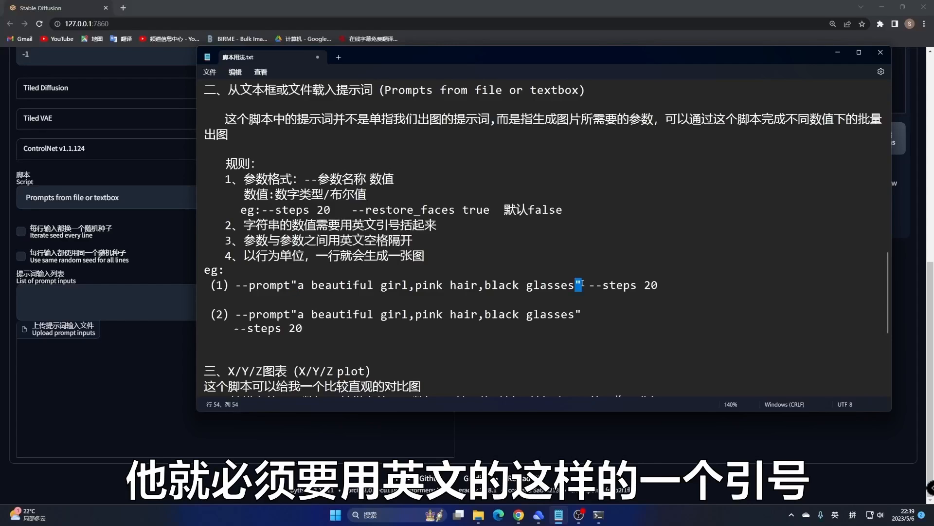
pyautogui.moveTo(298, 285); pyautogui.dragTo(292, 285)
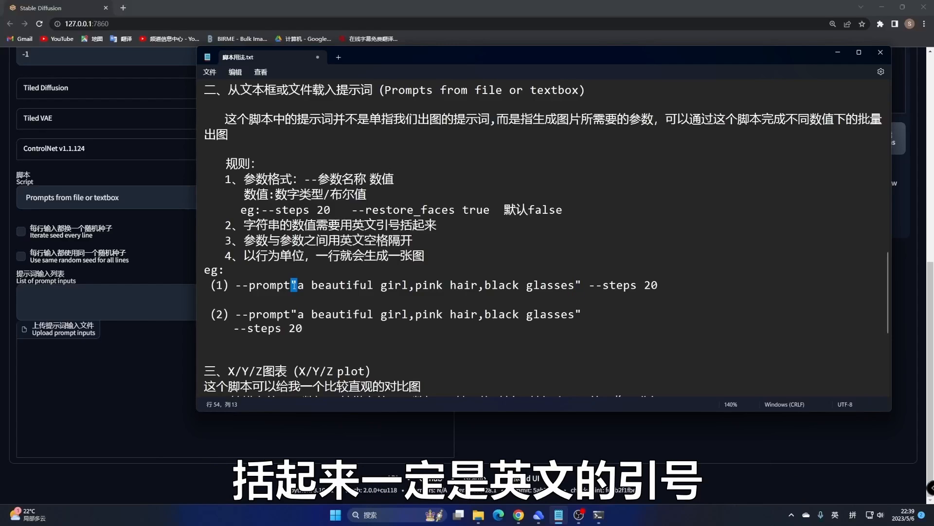
pyautogui.moveTo(575, 285); pyautogui.dragTo(582, 285)
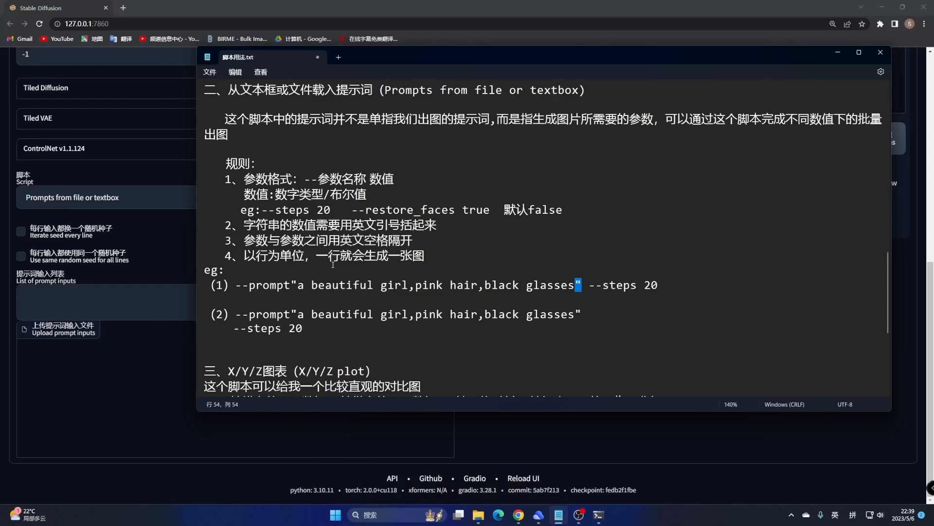
# - Review the rule on separating parameters, highlighting the space between the prompt and --steps 20 in example (1)
pyautogui.moveTo(248, 243); pyautogui.dragTo(304, 242)
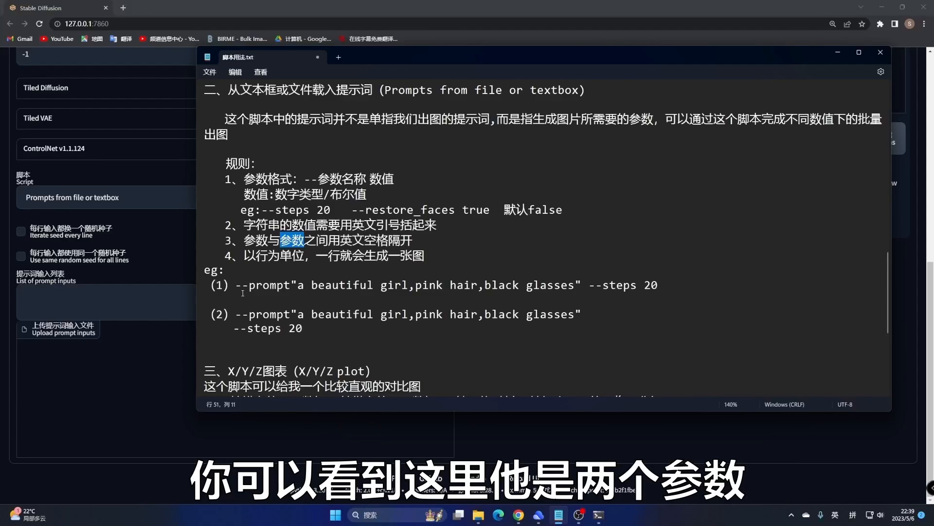
pyautogui.moveTo(237, 286); pyautogui.dragTo(659, 287)
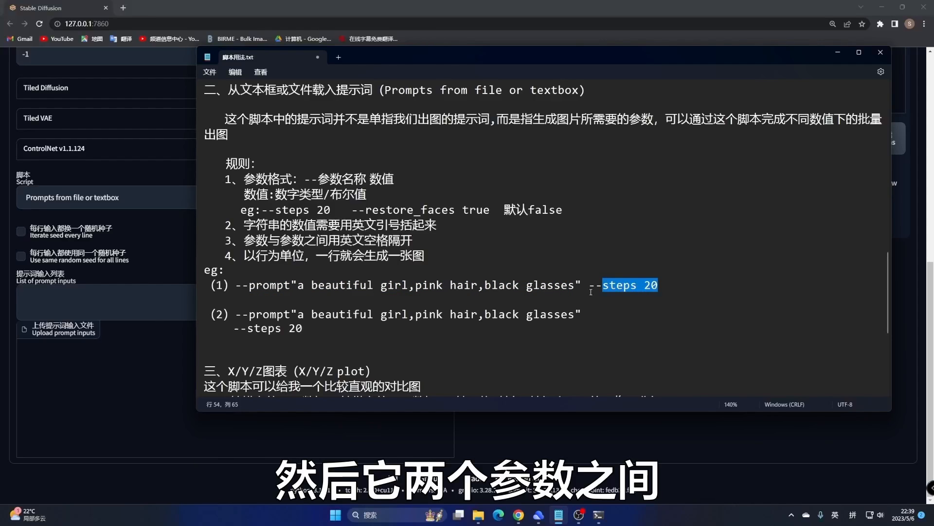
pyautogui.moveTo(583, 287); pyautogui.dragTo(589, 287)
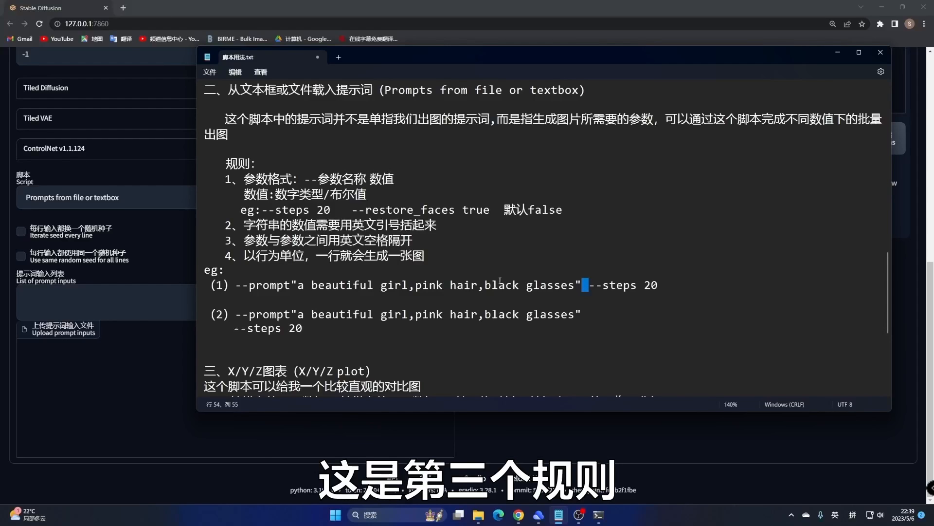
# - Review the rule on images per line by comparing single-line example (1) with two-line example (2)
pyautogui.moveTo(257, 257); pyautogui.dragTo(399, 261)
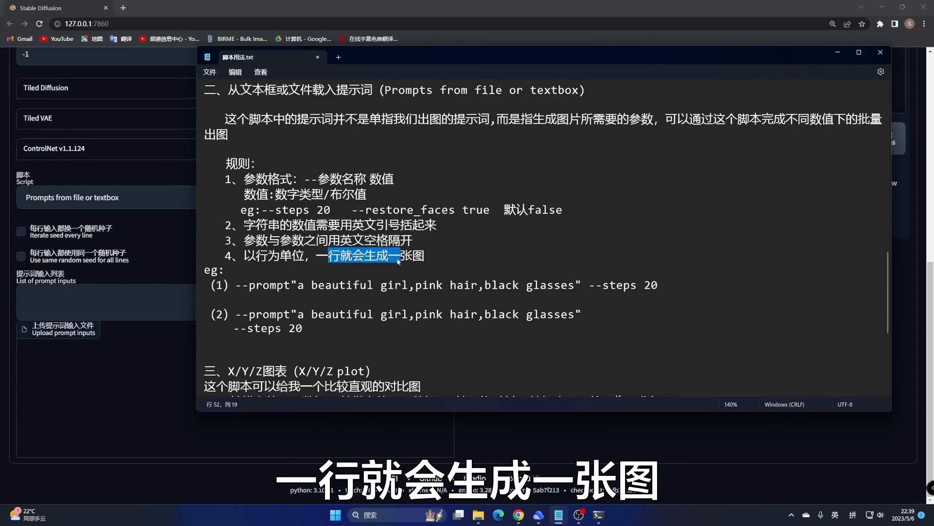
pyautogui.moveTo(234, 286); pyautogui.dragTo(605, 286)
pyautogui.hotkey('shift', 'Home')
pyautogui.hotkey('shift', 'End')
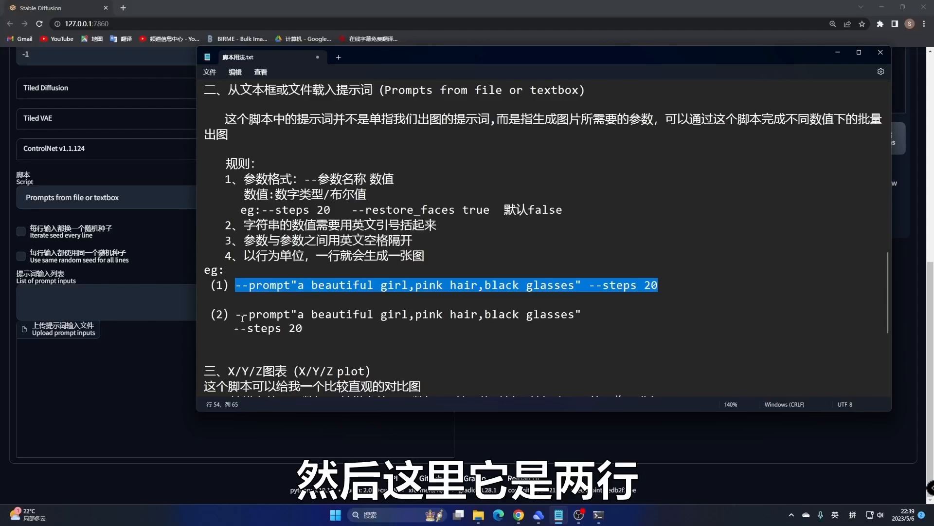
pyautogui.moveTo(242, 315); pyautogui.dragTo(534, 316)
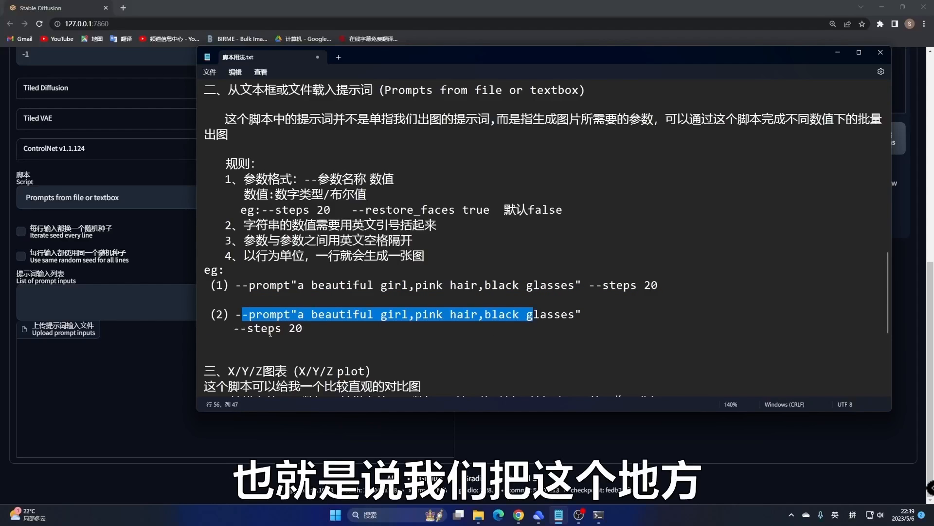
pyautogui.click(268, 328)
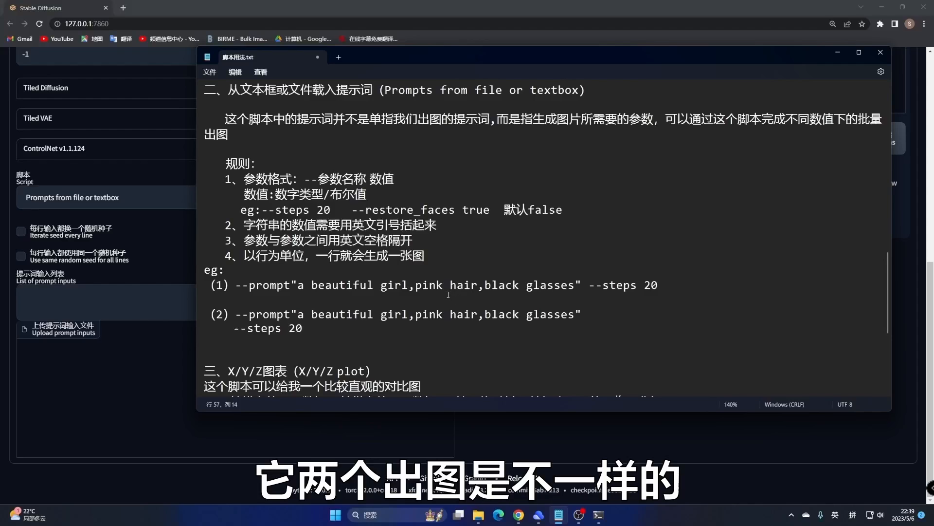
# - Copy example (1), --prompt"a beautiful girl,pink hair,black glasses" --steps 20, from the notes into Stable Diffusion's List of prompt inputs
pyautogui.moveTo(659, 286); pyautogui.dragTo(243, 286)
pyautogui.hotkey('ctrl', 'c')
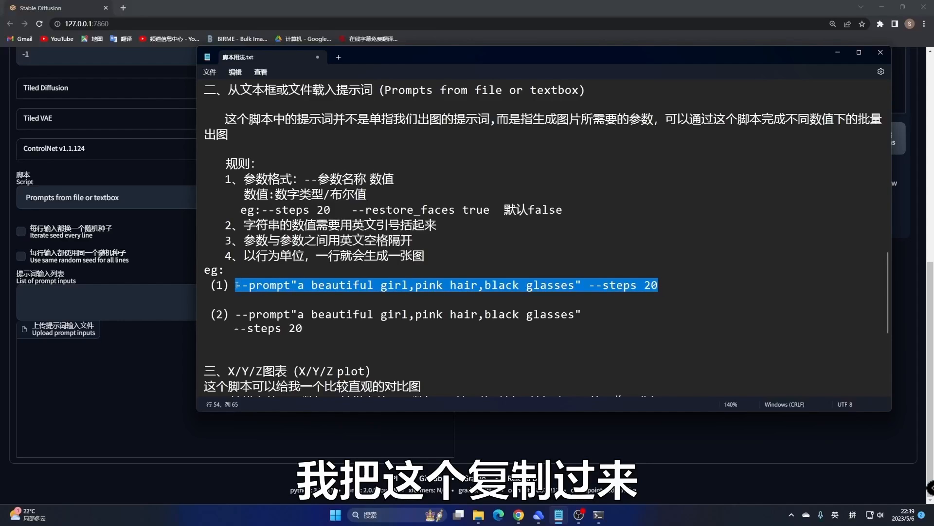
pyautogui.click(110, 306)
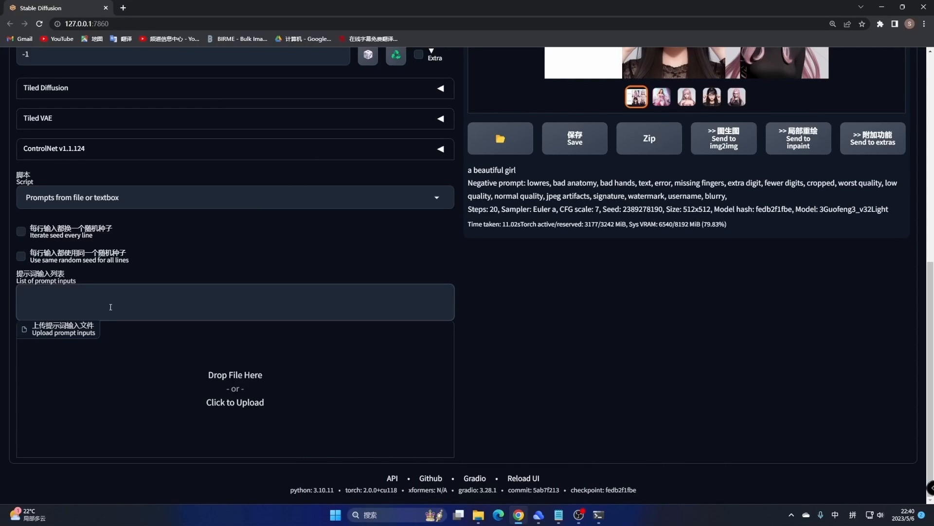
pyautogui.hotkey('ctrl', 'v')
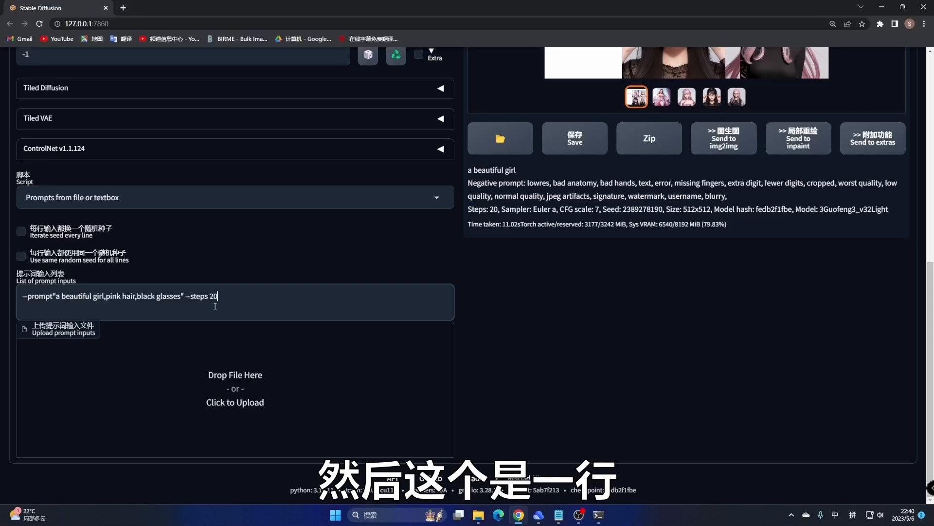
# - Clear the main prompt and negative prompt, and generate an image from the single-line prompt input
pyautogui.scroll(8, 218, 307)
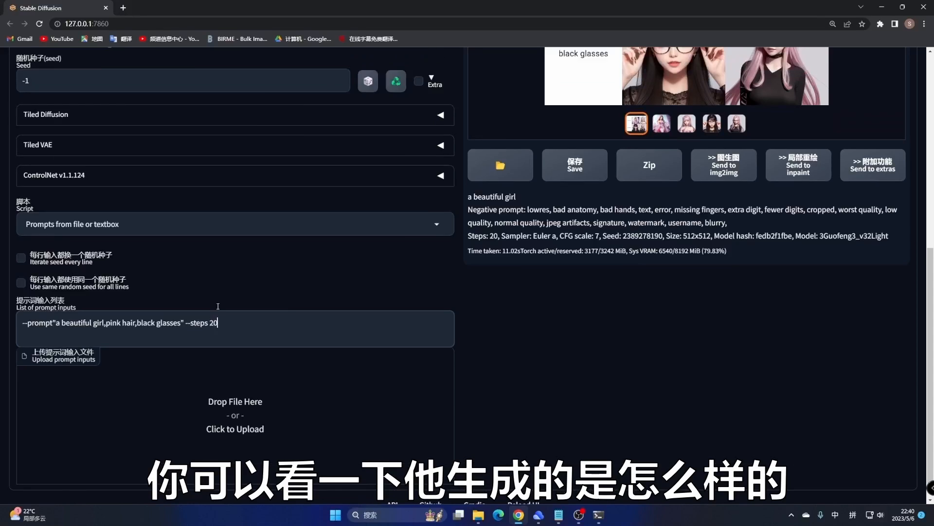
pyautogui.moveTo(657, 207); pyautogui.dragTo(2, 203)
pyautogui.press('BackSpace')
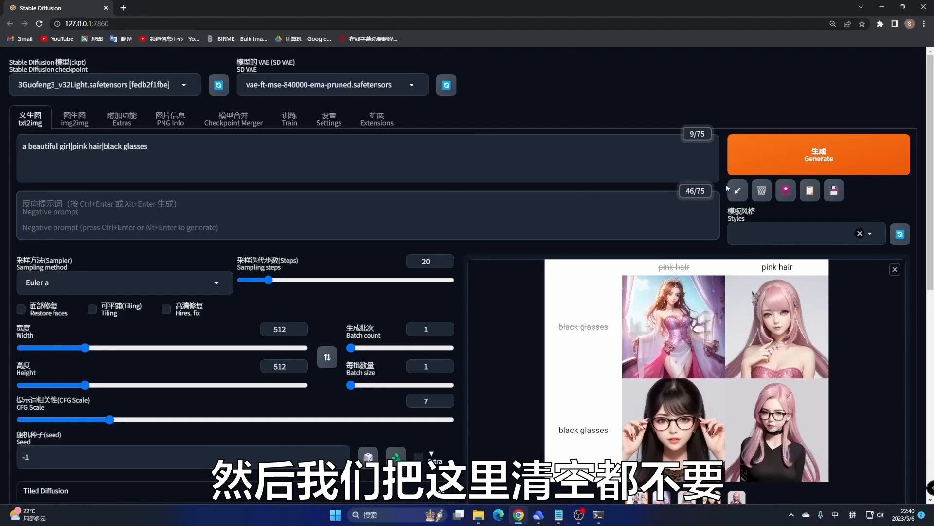
pyautogui.click(761, 190)
pyautogui.click(508, 76)
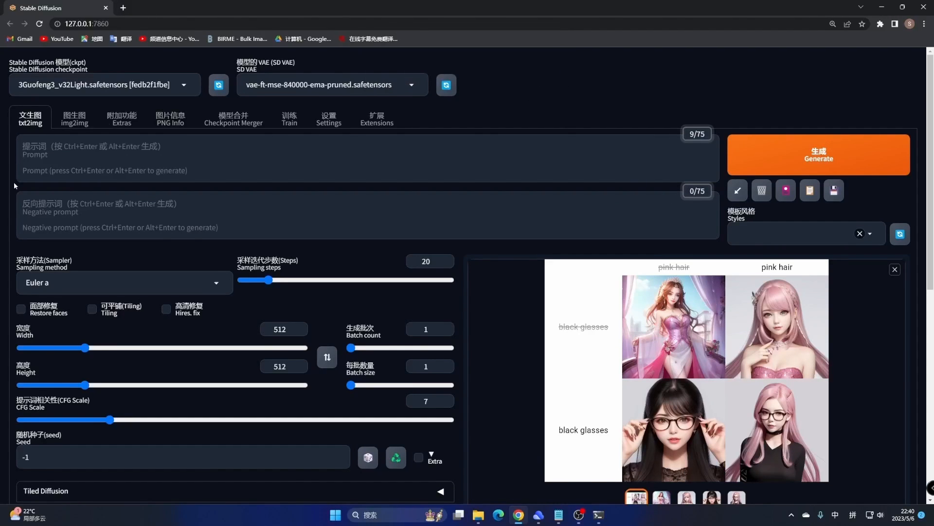
pyautogui.click(807, 168)
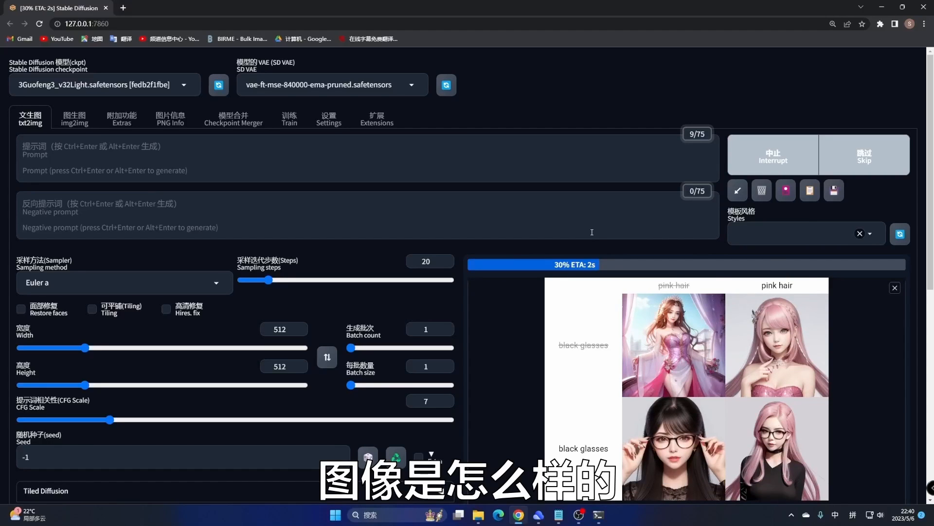
pyautogui.scroll(-3, 695, 163)
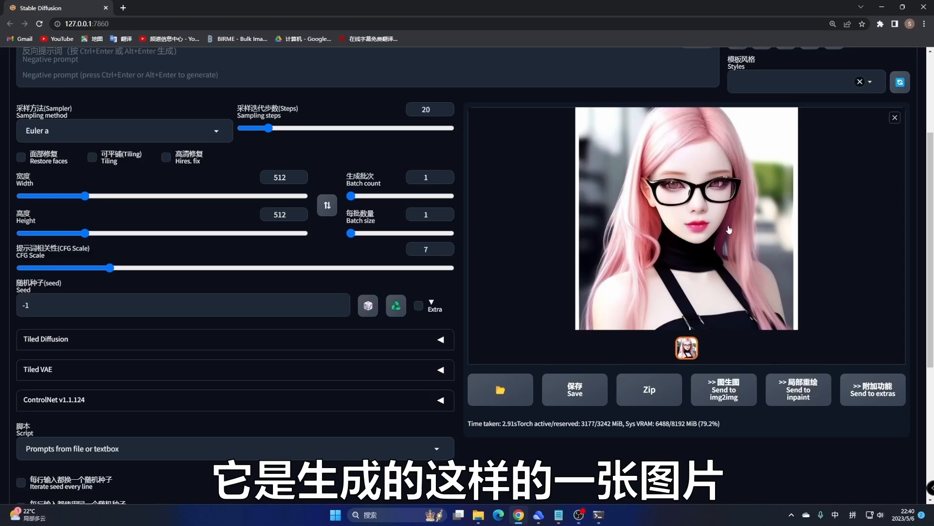
# - Compare the generated image with the quoted prompt text and the --steps 20 parameter in the prompt inputs
pyautogui.scroll(-3, 646, 198)
pyautogui.scroll(-1, 646, 198)
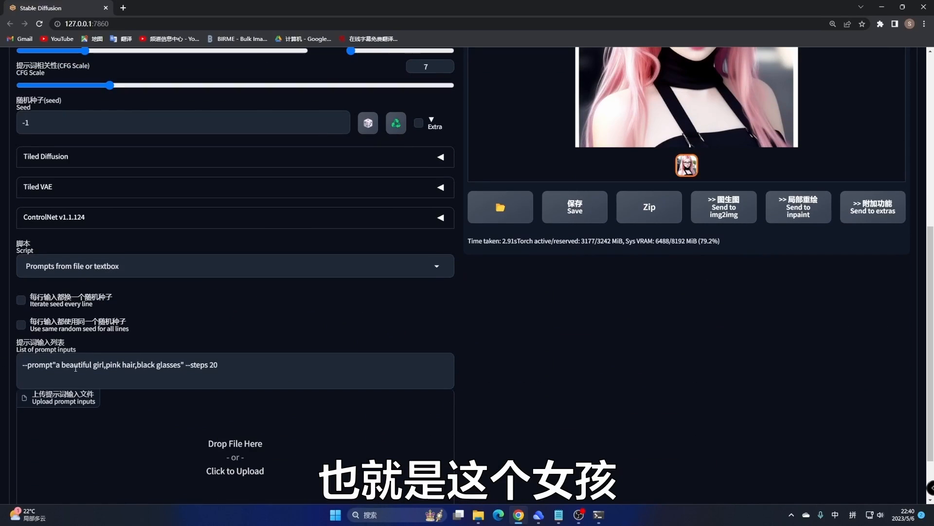
pyautogui.moveTo(60, 366)
pyautogui.mouseDown()
pyautogui.moveTo(161, 365)
pyautogui.moveTo(56, 365)
pyautogui.mouseUp()
pyautogui.doubleClick(115, 364)
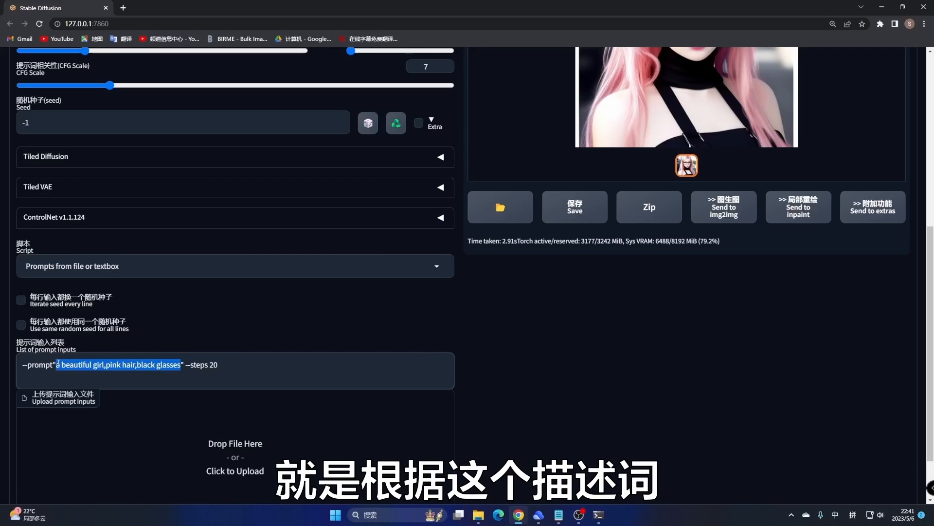
pyautogui.moveTo(193, 365); pyautogui.dragTo(218, 367)
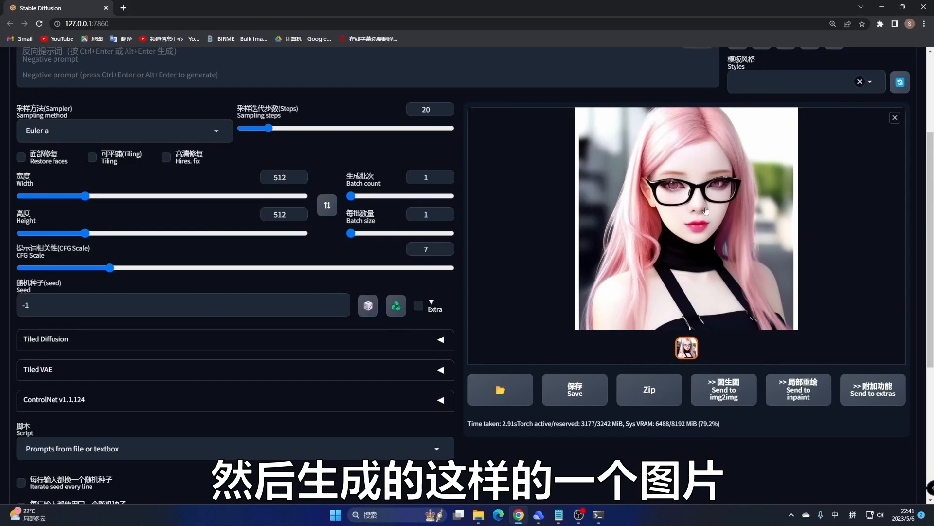
pyautogui.scroll(-1, 491, 226)
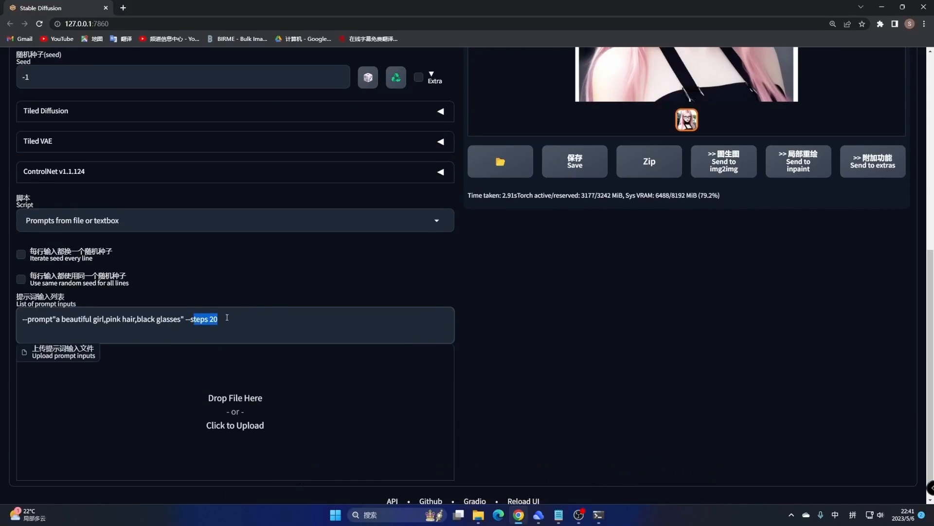
# - Move --steps 20 onto its own second line in the List of prompt inputs and generate from both lines
pyautogui.click(187, 321)
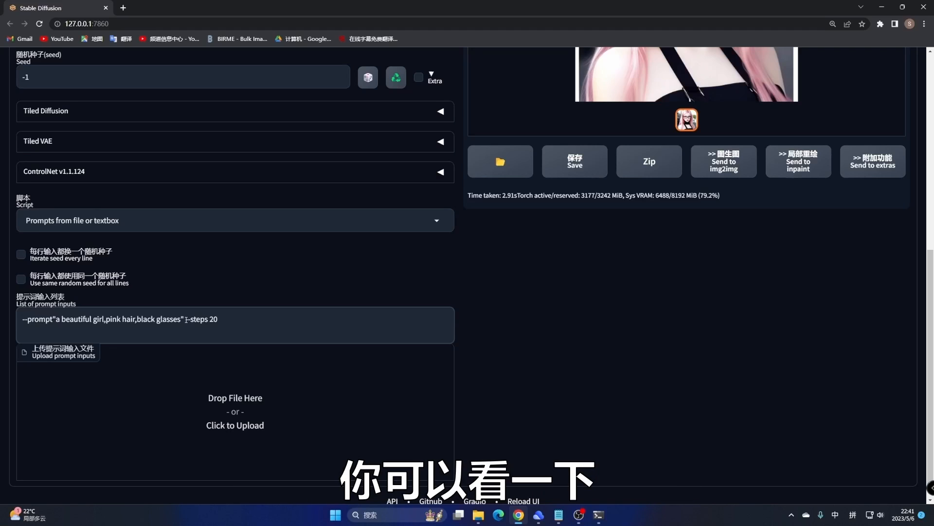
pyautogui.press('Return')
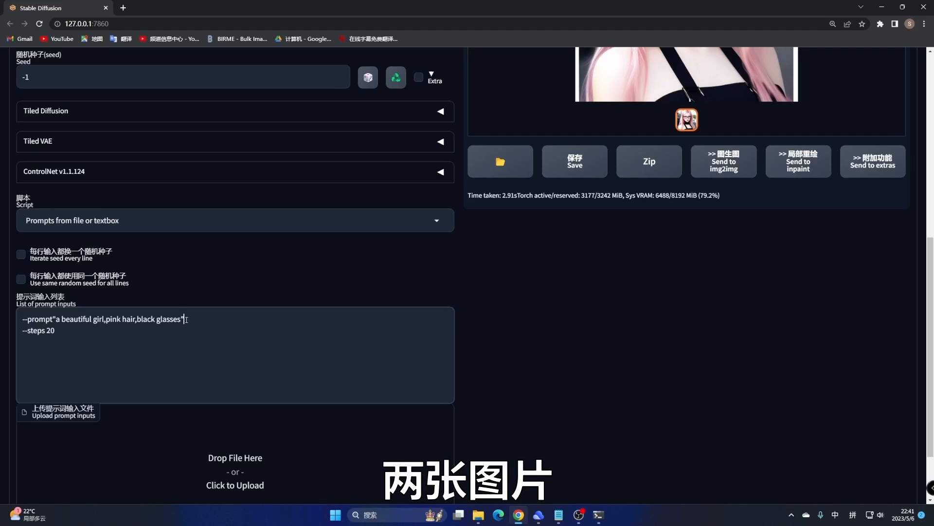
pyautogui.moveTo(186, 319); pyautogui.dragTo(55, 319)
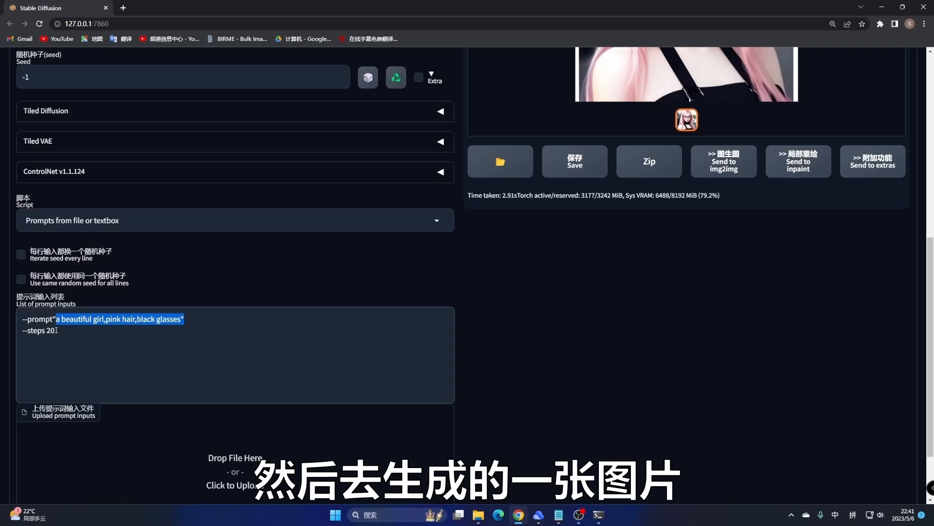
pyautogui.moveTo(56, 330); pyautogui.dragTo(35, 334)
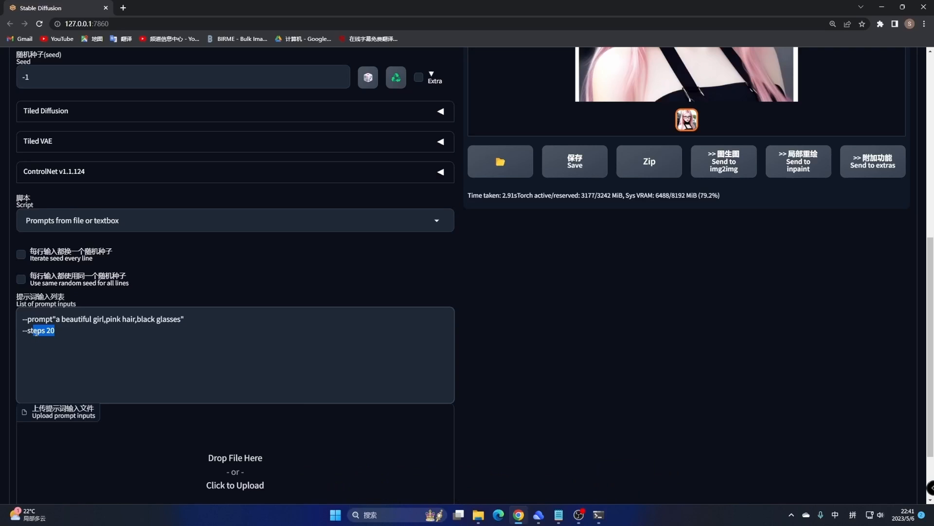
pyautogui.click(35, 332)
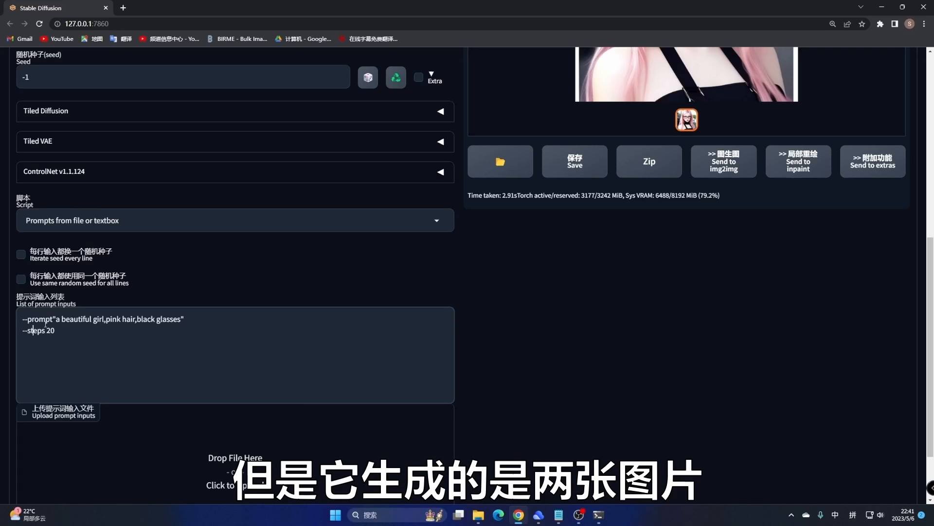
pyautogui.scroll(8, 146, 319)
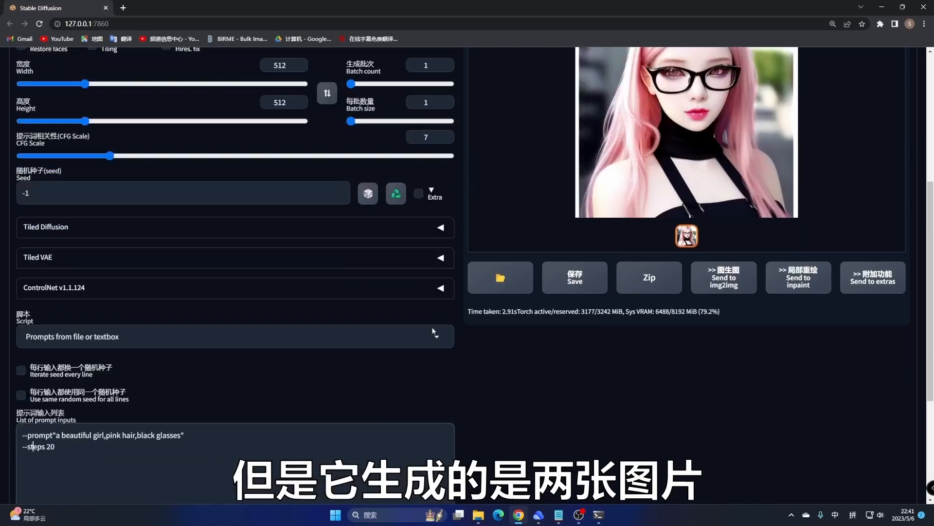
pyautogui.click(813, 147)
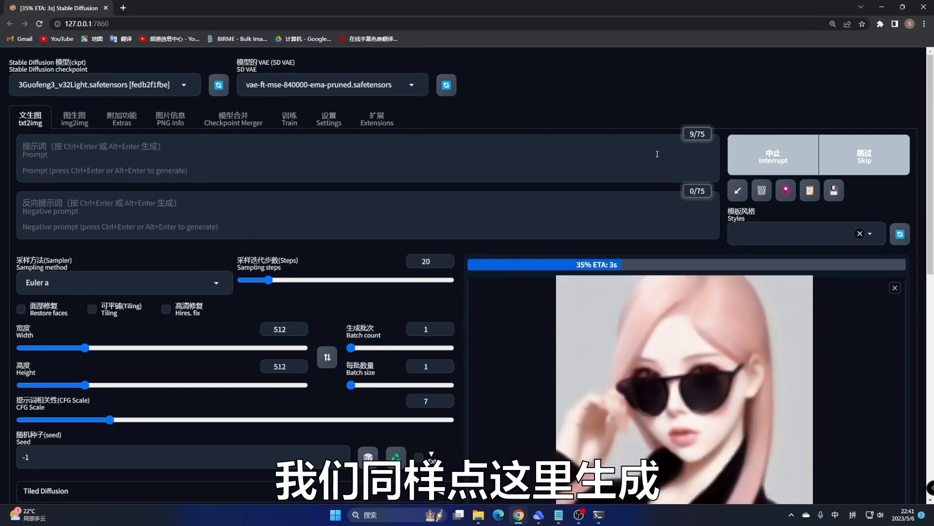
# - Compare the first generated image with the first input line, highlighting its quoted prompt text
pyautogui.scroll(-3, 701, 292)
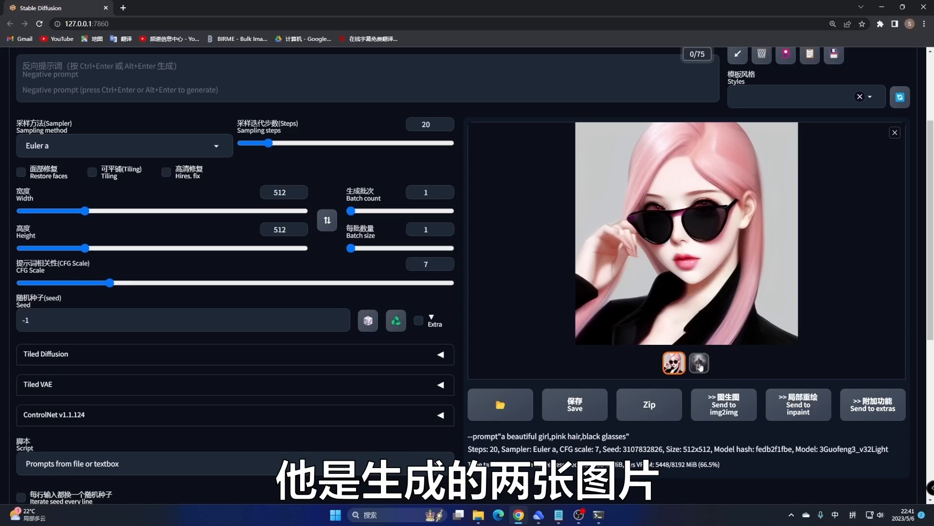
pyautogui.click(699, 366)
pyautogui.click(677, 365)
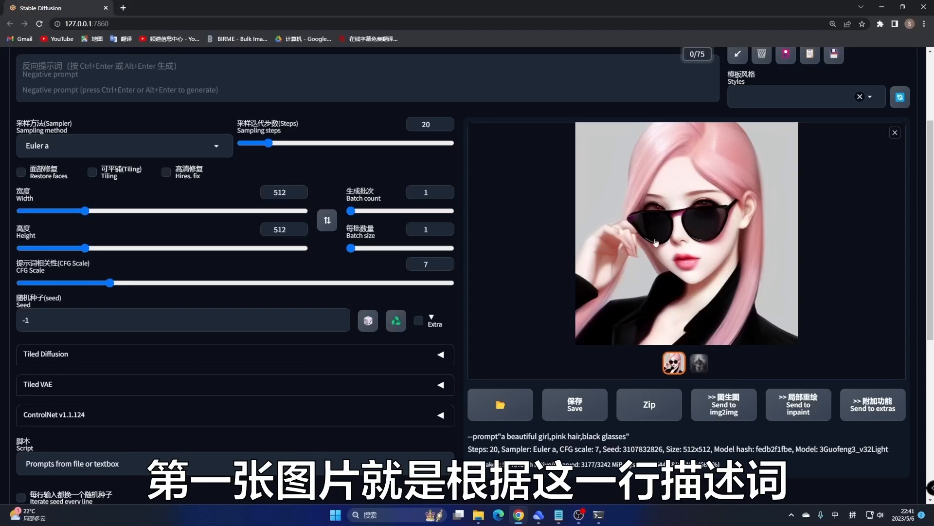
pyautogui.scroll(-3, 655, 242)
pyautogui.moveTo(184, 379); pyautogui.dragTo(45, 380)
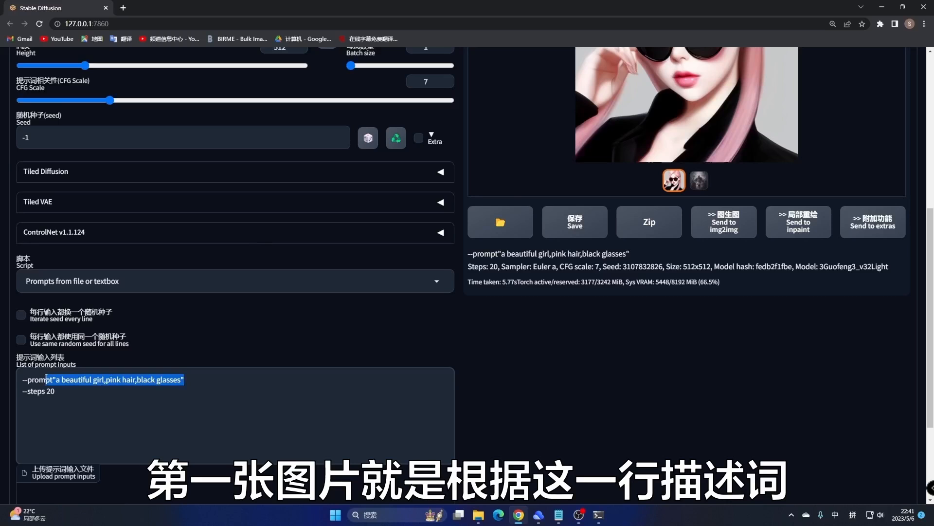
pyautogui.scroll(3, 699, 168)
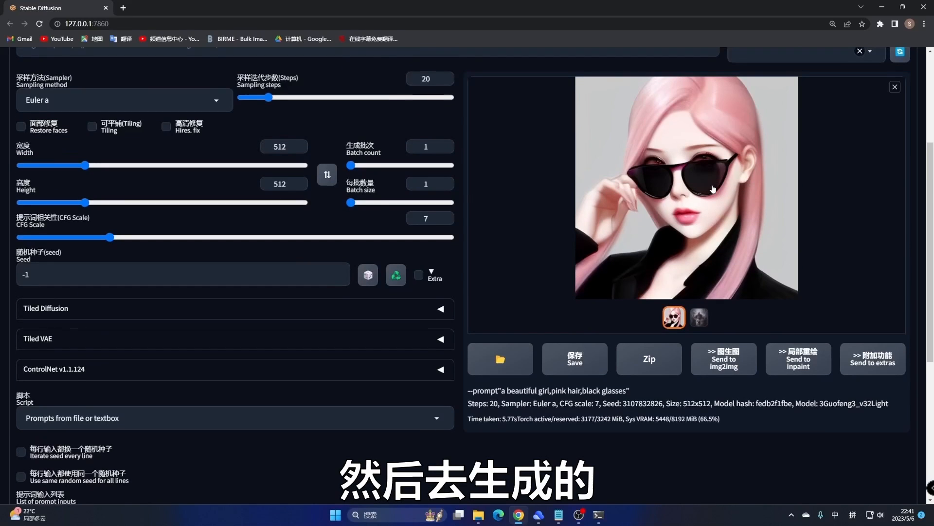
# - Compare the second generated image with the --steps 20 line and with the first image
pyautogui.click(700, 317)
pyautogui.scroll(-3, 438, 292)
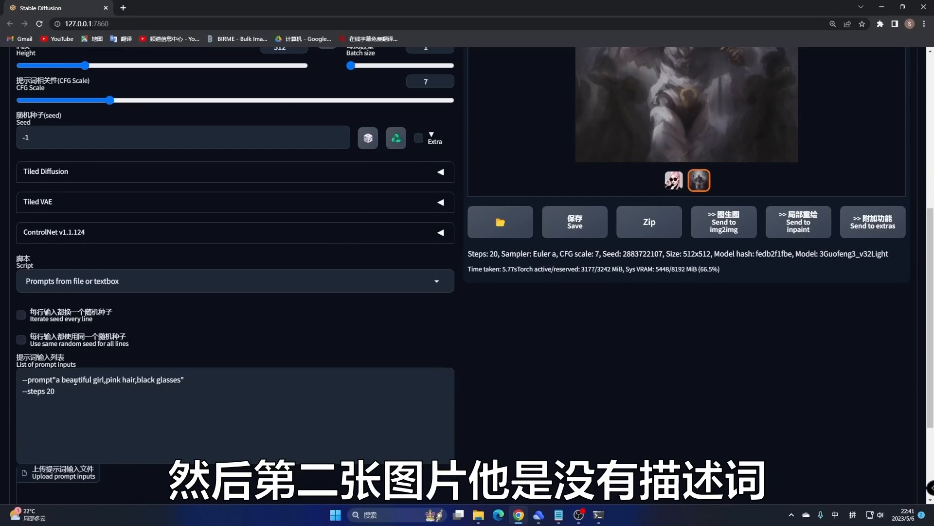
pyautogui.moveTo(54, 395); pyautogui.dragTo(35, 392)
pyautogui.scroll(3, 711, 160)
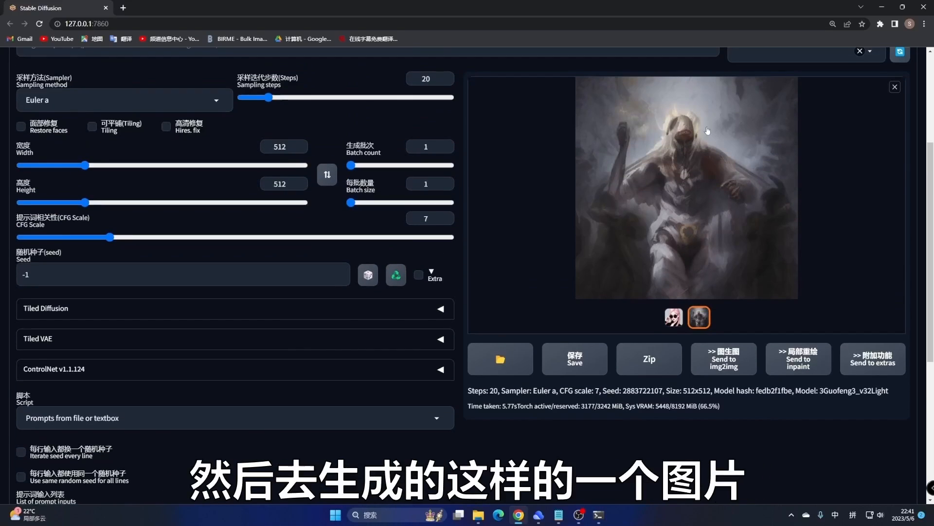
pyautogui.click(677, 318)
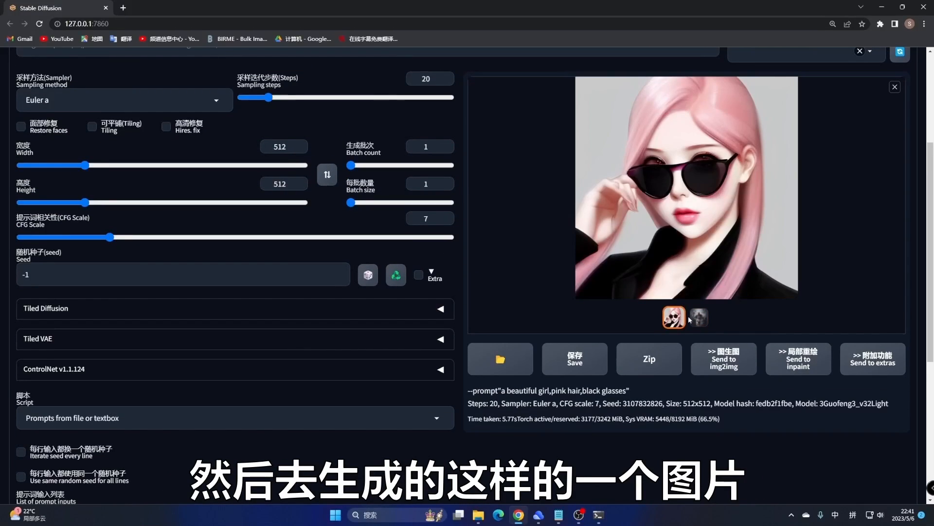
pyautogui.click(691, 320)
pyautogui.click(671, 322)
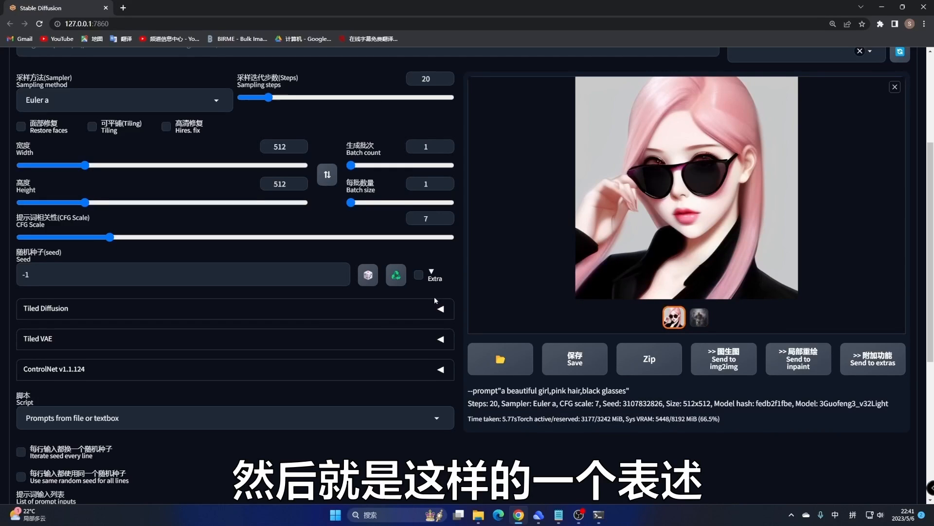
# - Switch to the notes in 脚本用法.txt and review the script's four rules and the prompt parameter name in example (1)
pyautogui.scroll(-3, 216, 372)
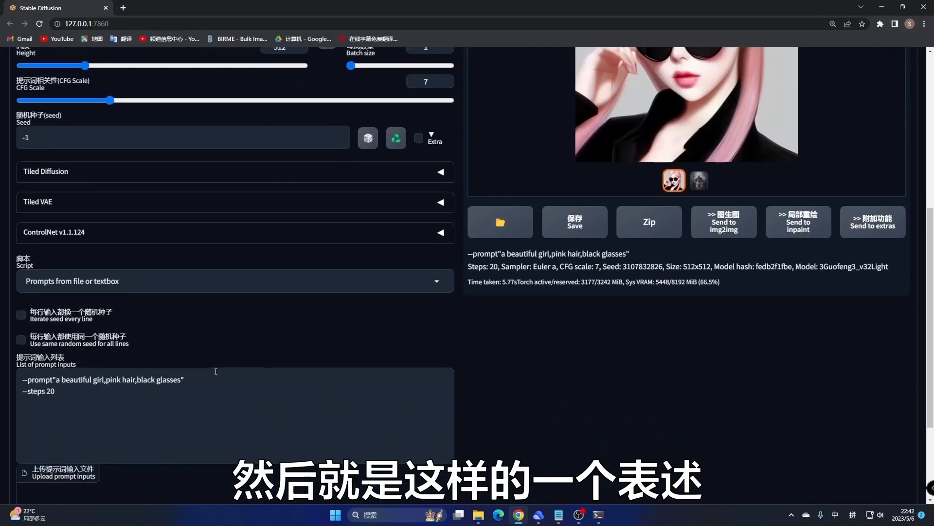
pyautogui.click(559, 514)
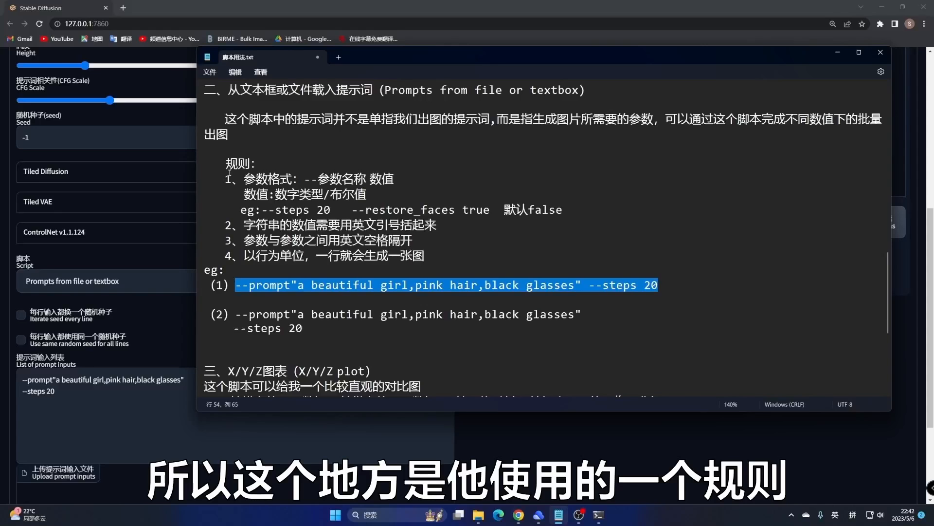
pyautogui.moveTo(225, 166); pyautogui.dragTo(454, 267)
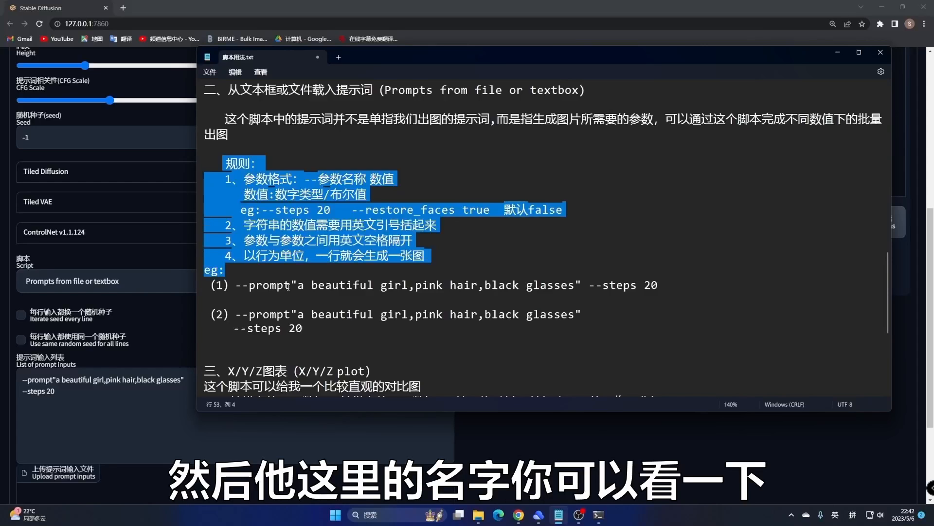
pyautogui.moveTo(288, 286); pyautogui.dragTo(256, 287)
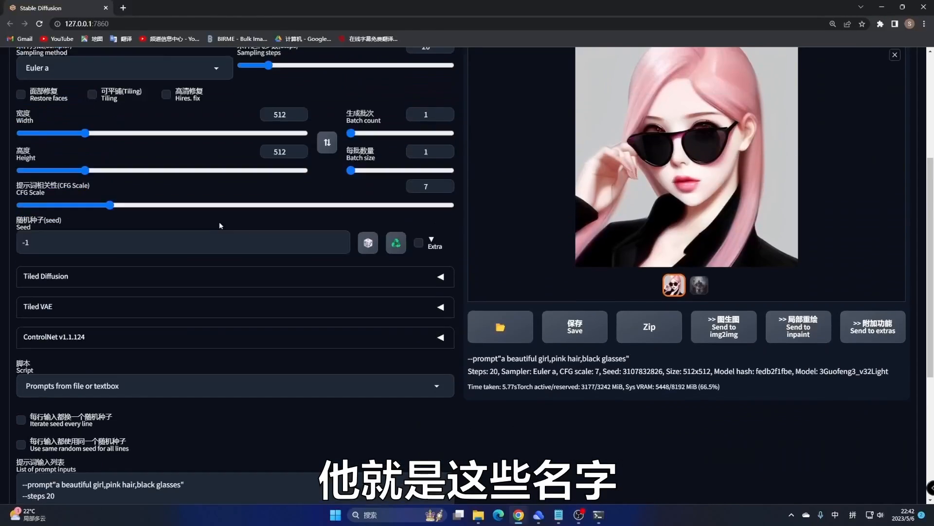
# - Review the txt2img parameter names: prompt, negative prompt, sampling method, steps, width, height, CFG Scale and seed
pyautogui.scroll(1, 209, 222)
pyautogui.scroll(3, 200, 223)
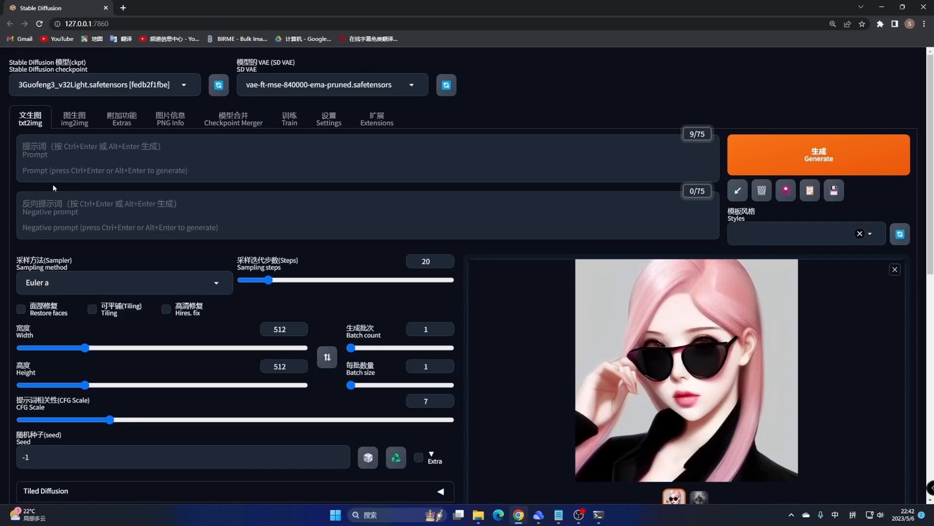
pyautogui.click(45, 156)
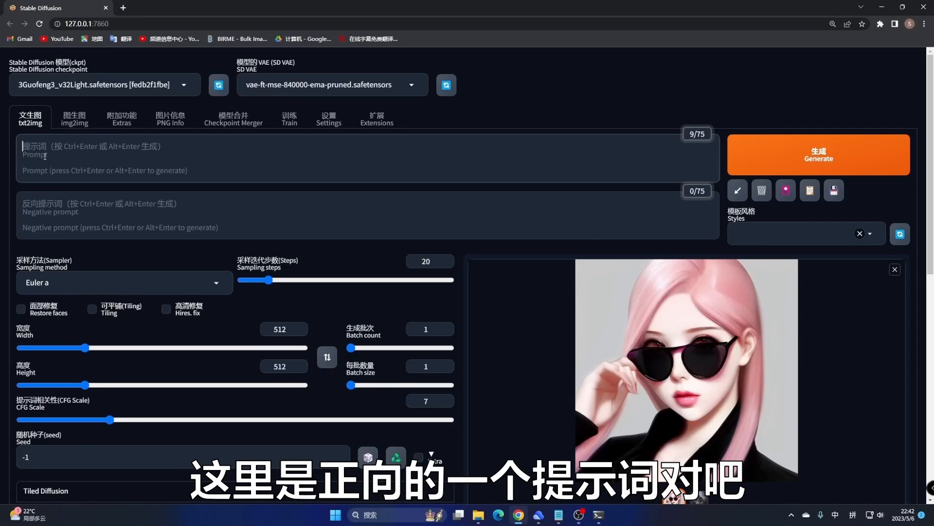
pyautogui.click(34, 213)
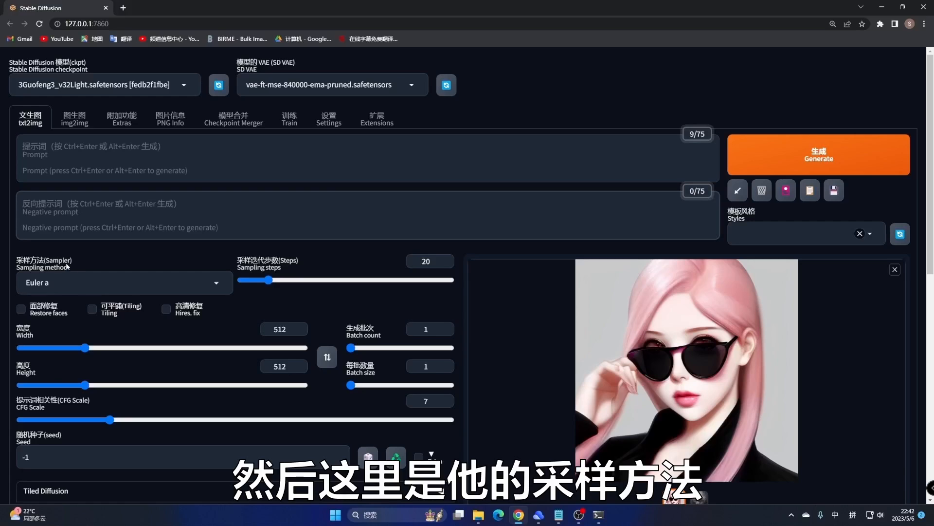
pyautogui.moveTo(67, 270); pyautogui.dragTo(16, 259)
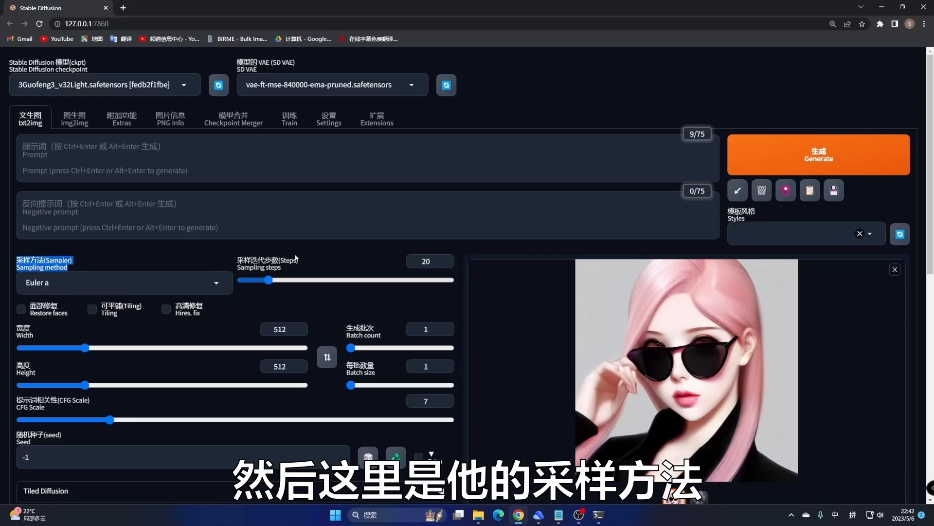
pyautogui.moveTo(297, 263); pyautogui.dragTo(284, 263)
pyautogui.scroll(-2, 151, 253)
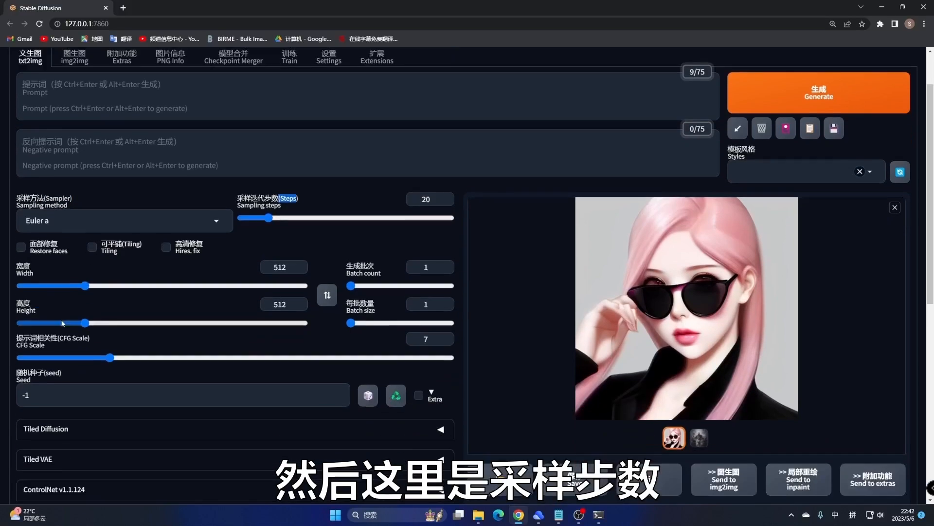
pyautogui.moveTo(34, 244); pyautogui.dragTo(13, 241)
pyautogui.moveTo(38, 283); pyautogui.dragTo(11, 282)
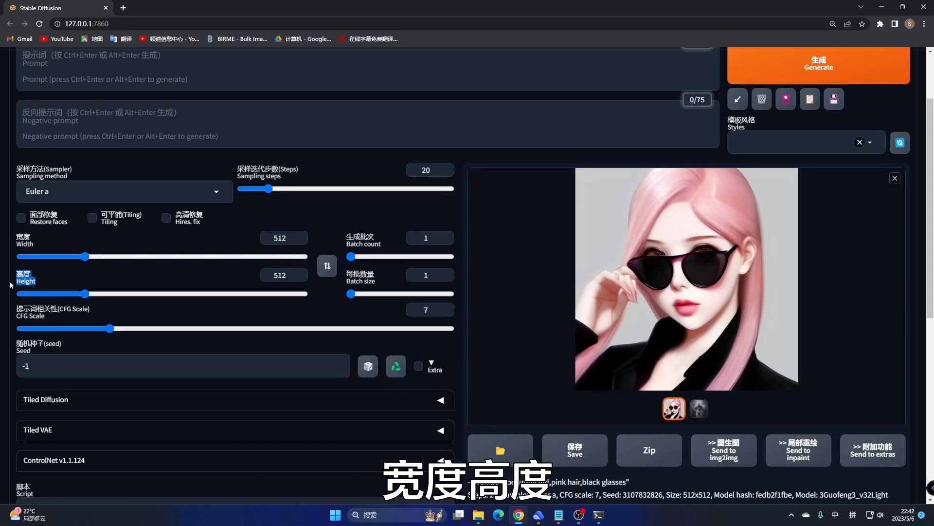
pyautogui.moveTo(45, 317); pyautogui.dragTo(15, 317)
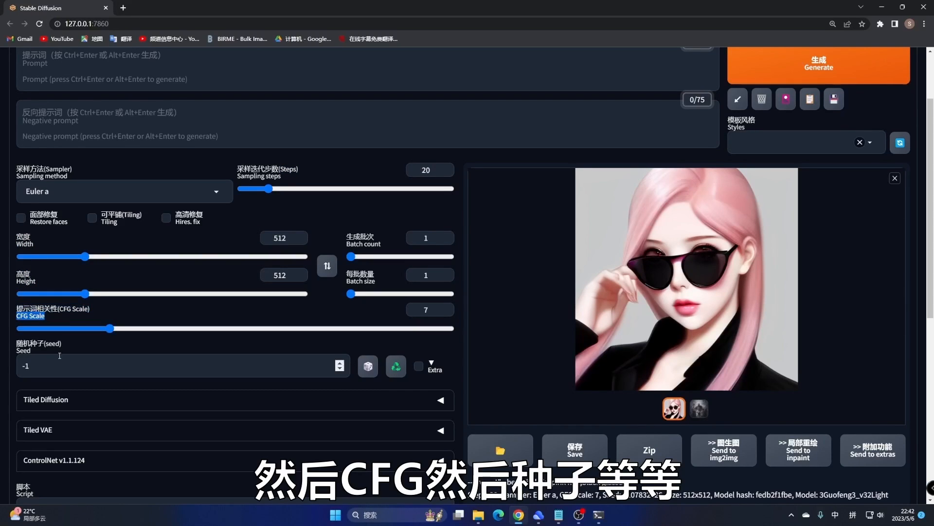
pyautogui.moveTo(36, 351); pyautogui.dragTo(14, 347)
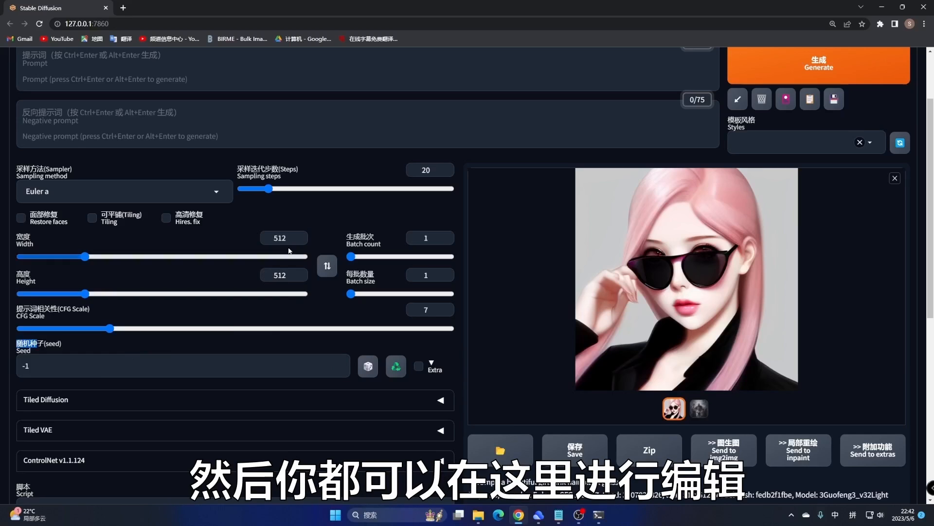
# - Change the script from Prompts from file or textbox to X/Y/Z plot
pyautogui.scroll(-7, 126, 385)
pyautogui.scroll(-1, 125, 385)
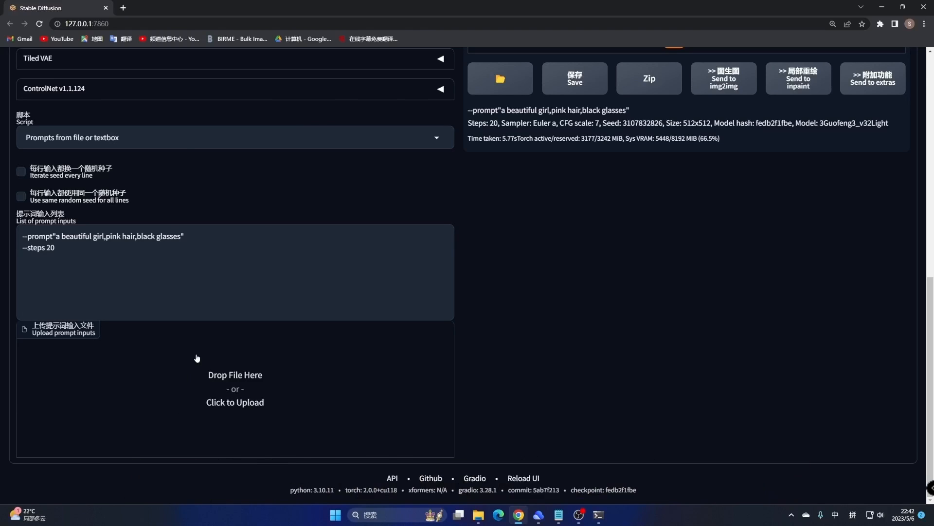
pyautogui.click(206, 141)
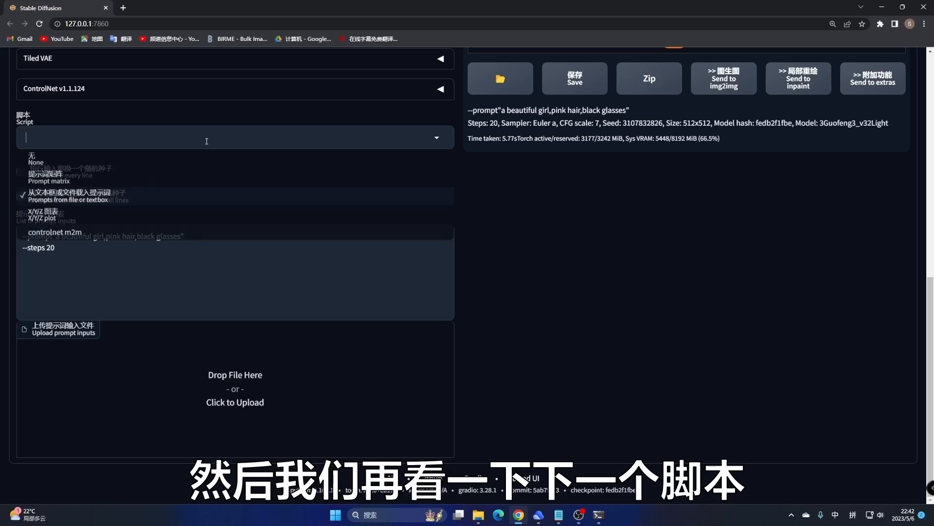
pyautogui.click(72, 219)
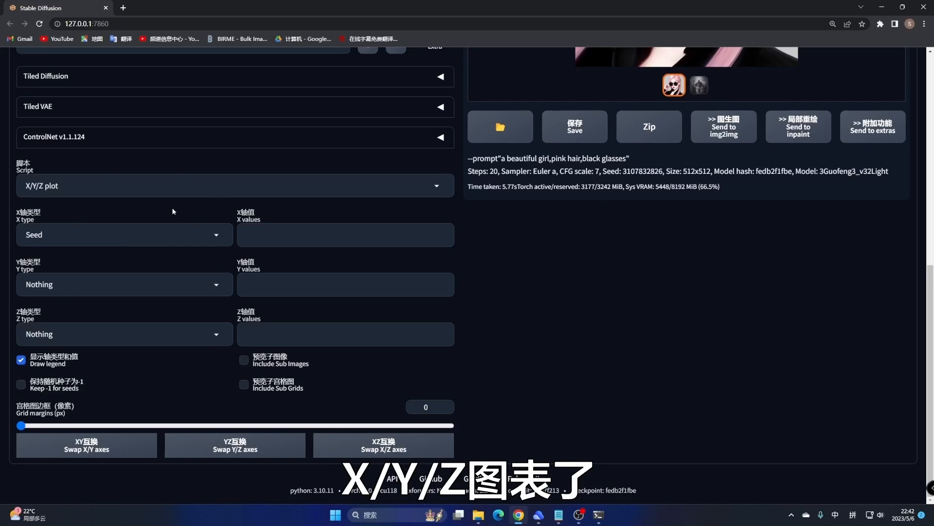
# - Switch to the notes in 脚本用法.txt and review the X/Y/Z plot section, highlighting its description of an intuitive comparison chart
pyautogui.click(558, 515)
pyautogui.scroll(-2, 365, 199)
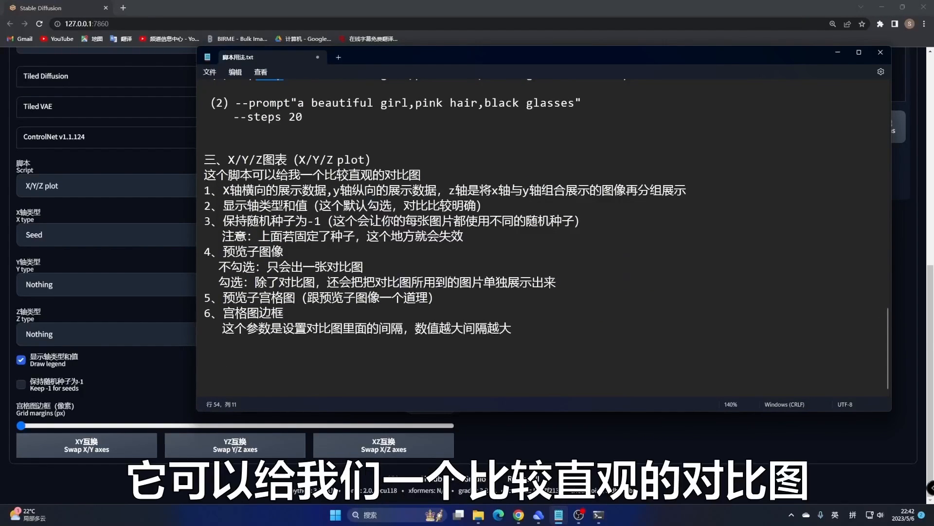
pyautogui.moveTo(228, 174); pyautogui.dragTo(432, 173)
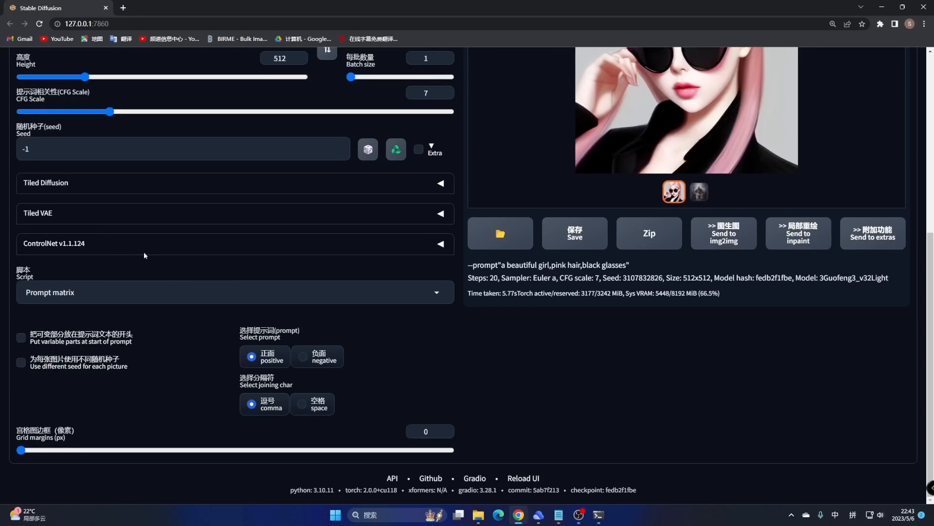
# - Change the script from Prompt matrix to X/Y/Z plot and set its X type to Prompt S/R
pyautogui.click(437, 291)
pyautogui.click(175, 254)
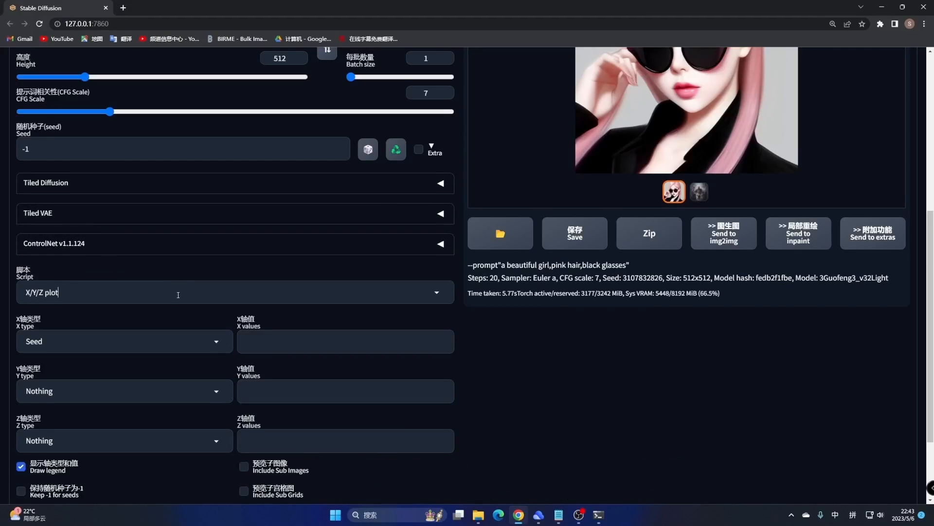
pyautogui.scroll(-2, 178, 295)
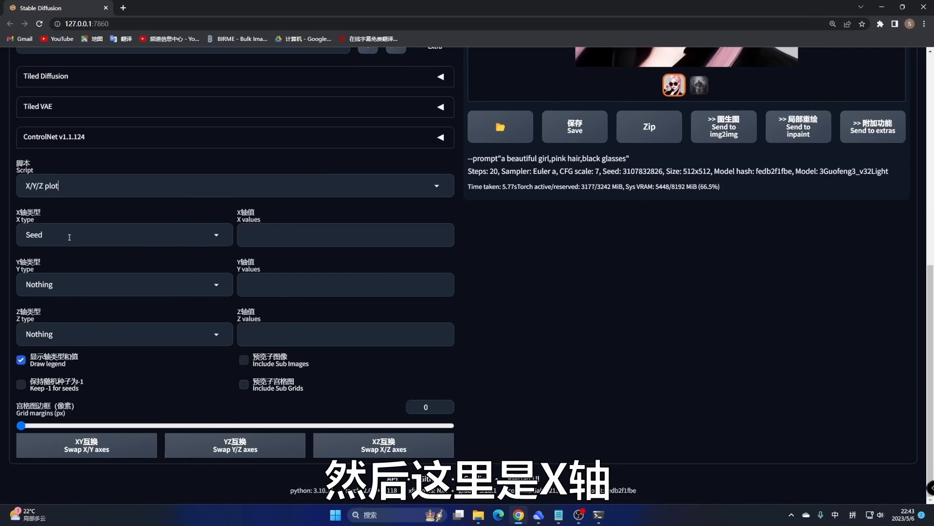
pyautogui.click(107, 235)
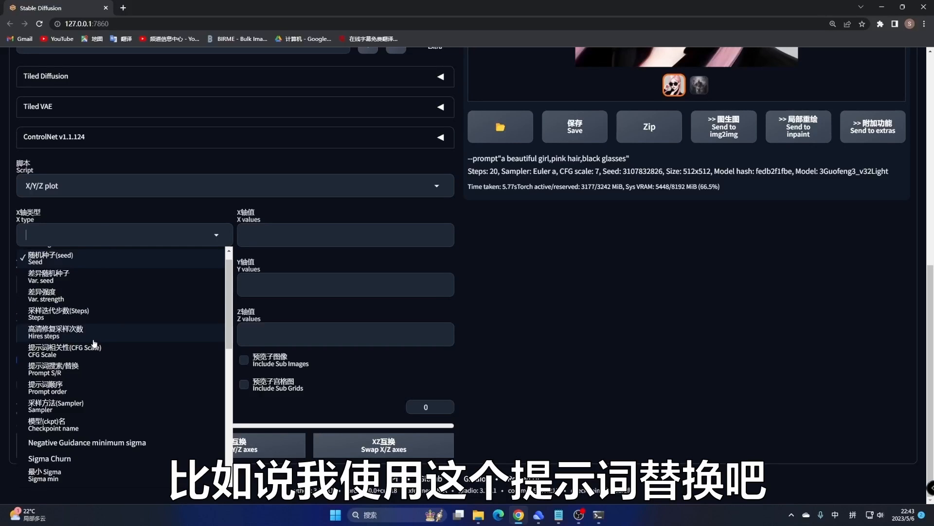
pyautogui.click(49, 372)
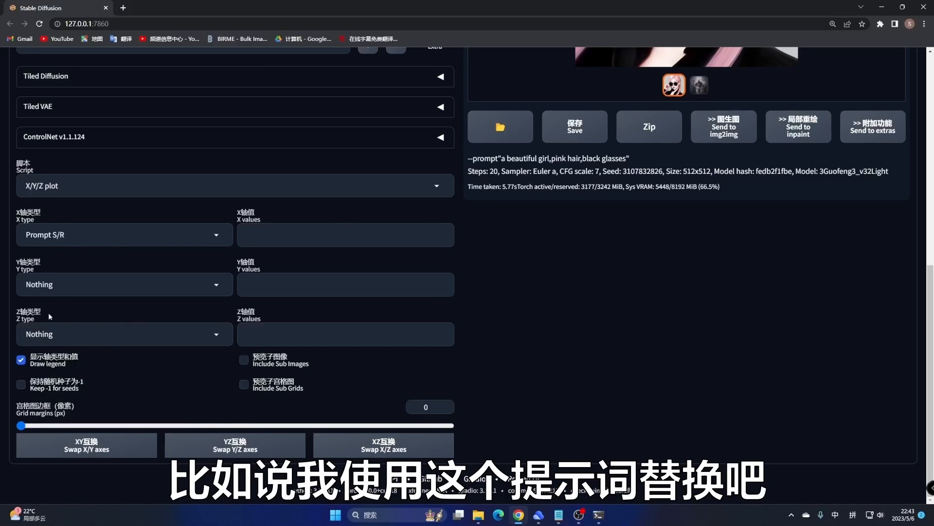
# - Fill the positive prompt with masterpiece, best quality, 1girl, beautiful, realistic, cinematic angle, full body
pyautogui.scroll(9, 122, 243)
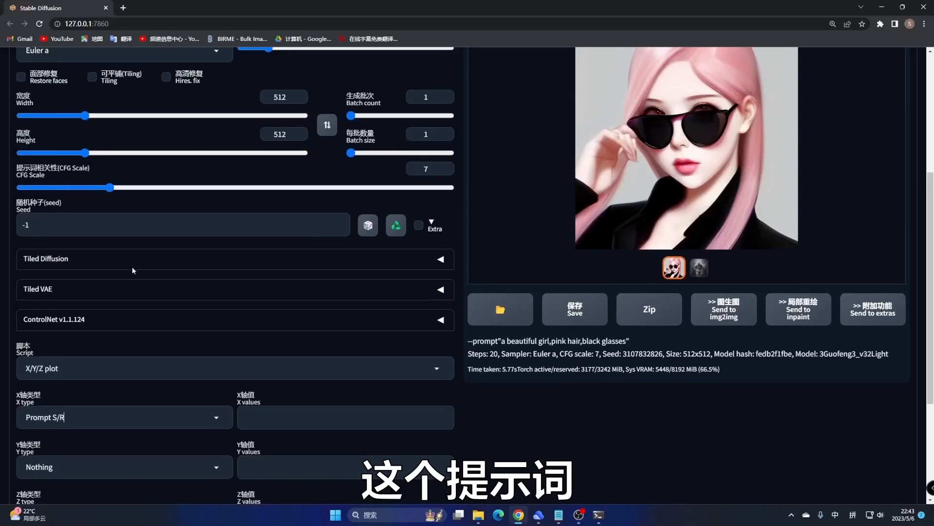
pyautogui.click(94, 157)
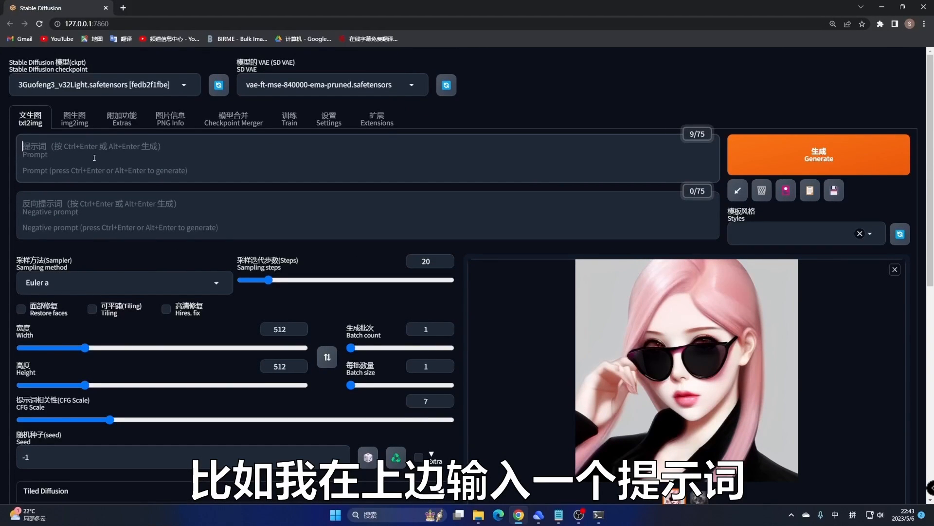
pyautogui.write('正向')
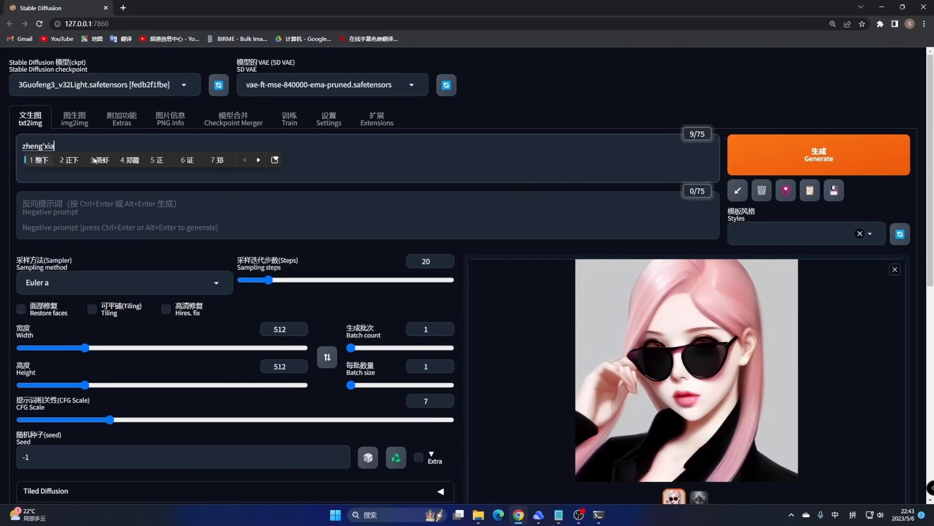
pyautogui.click(94, 194)
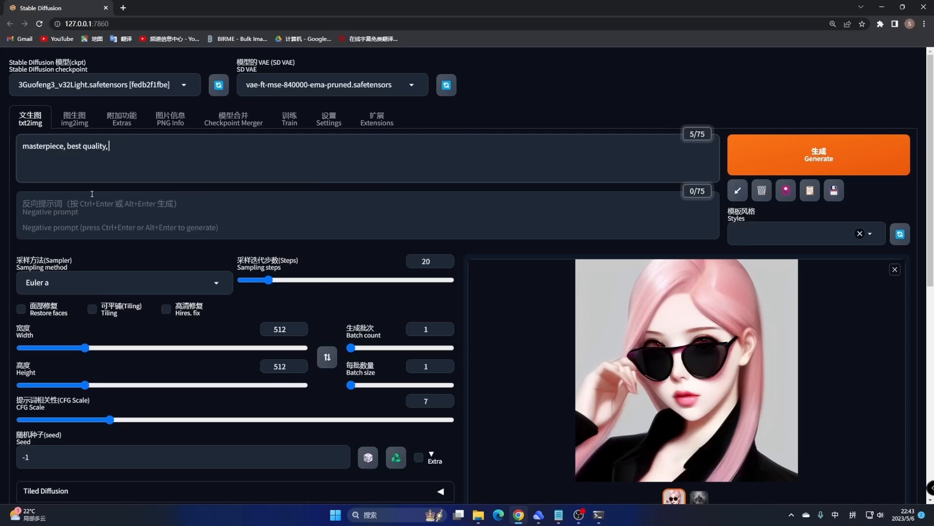
pyautogui.write('1')
pyautogui.click(150, 200)
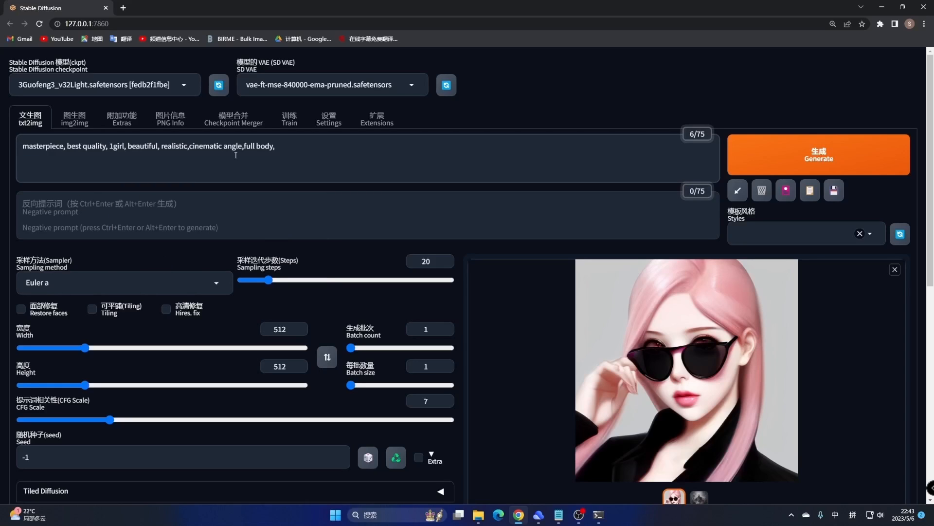
# - Replace full body with upper body in the positive prompt and add suit after it
pyautogui.moveTo(276, 146); pyautogui.dragTo(245, 146)
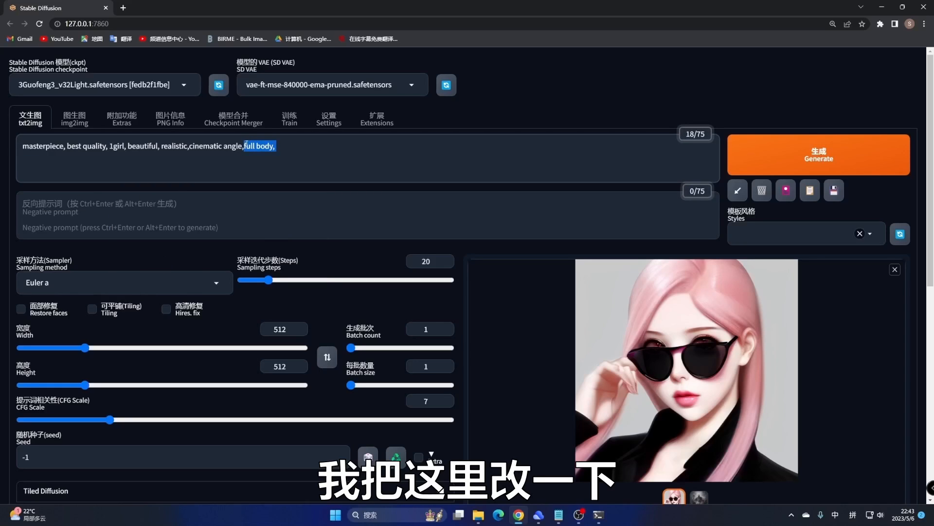
pyautogui.write('up')
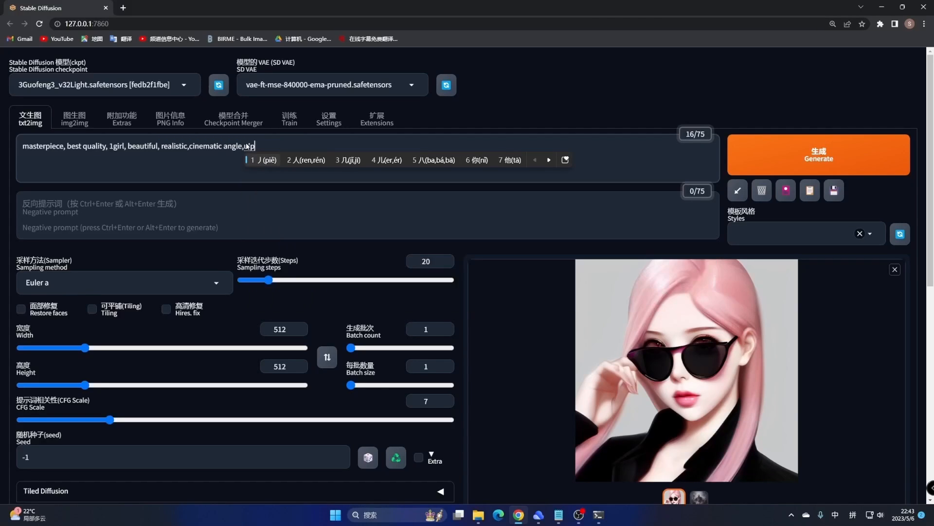
pyautogui.press('shift')
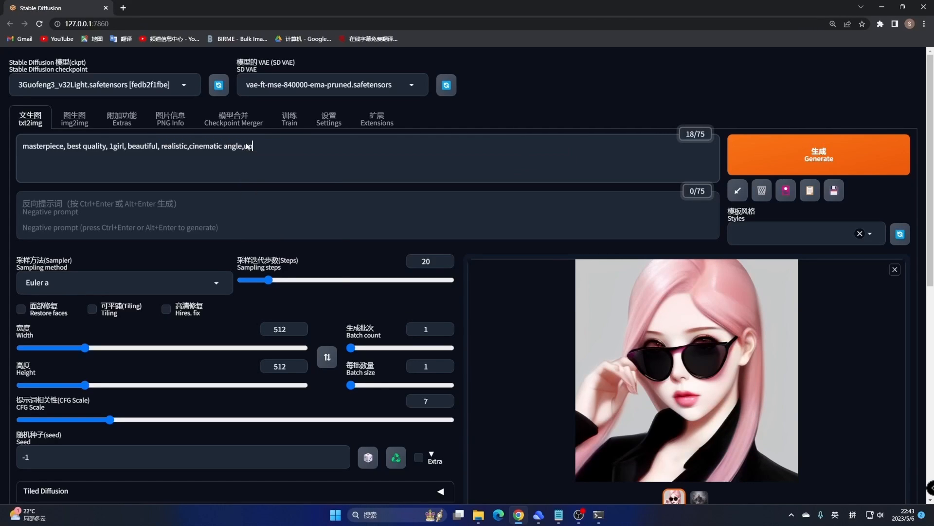
pyautogui.click(280, 196)
pyautogui.write('su')
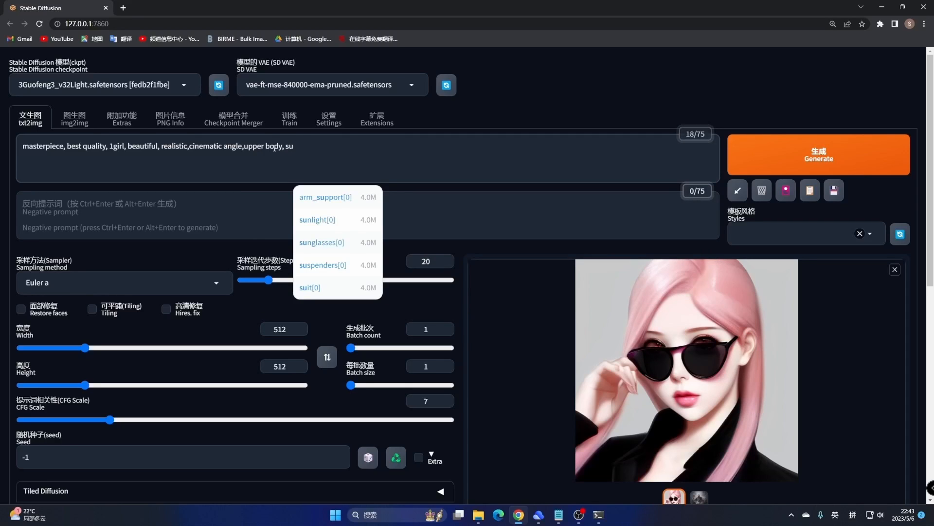
pyautogui.click(310, 287)
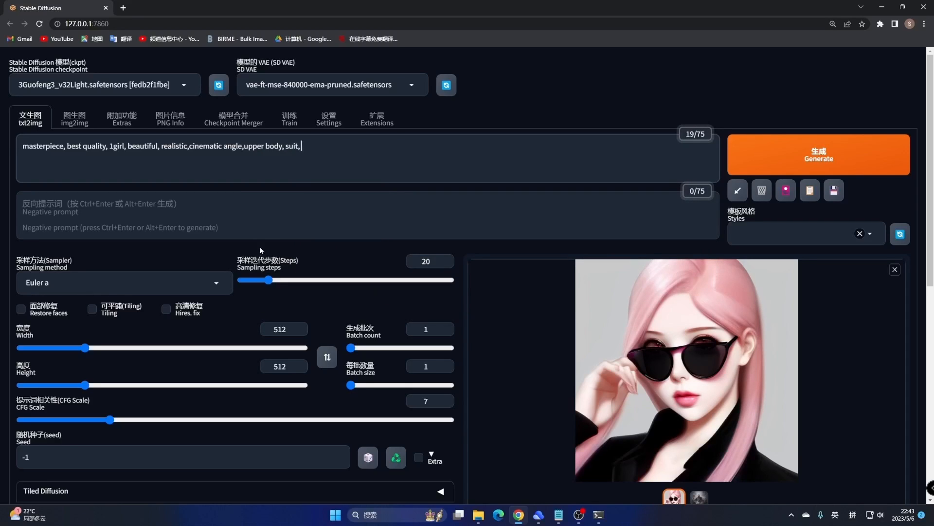
pyautogui.click(107, 211)
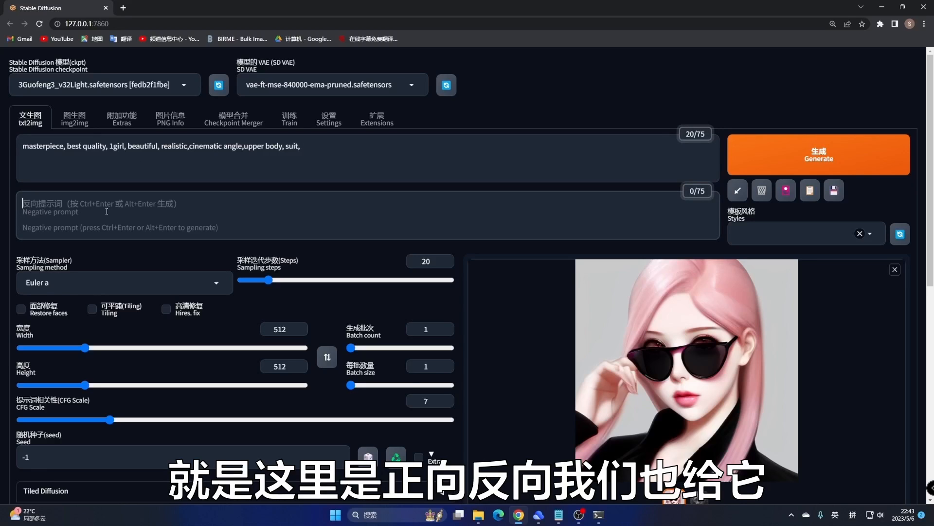
pyautogui.write('fanxiang')
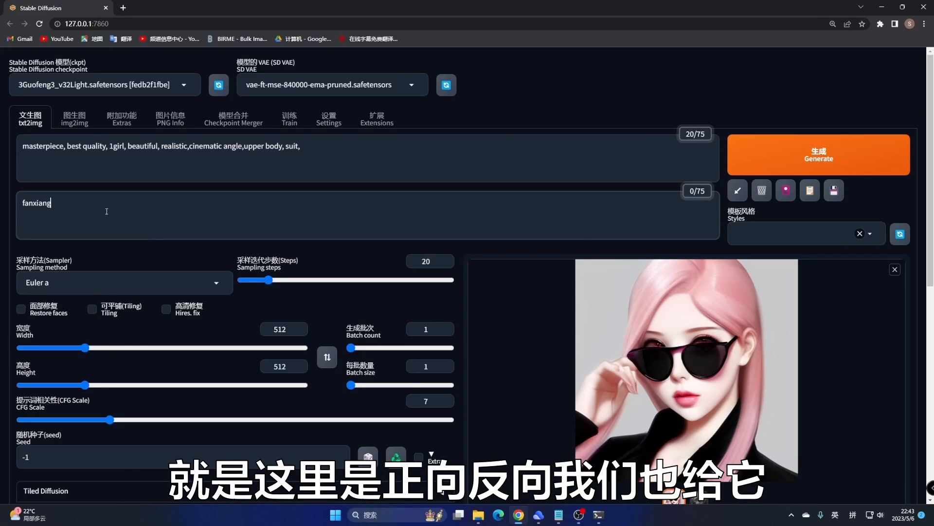
pyautogui.press('BackSpace')
pyautogui.press('BackSpace')
pyautogui.press('BackSpace')
pyautogui.press('BackSpace')
pyautogui.press('BackSpace')
pyautogui.press('BackSpace')
pyautogui.press('BackSpace')
# - Fill the negative prompt with the tag set suggested for 反向, from lowres and bad anatomy through username and blurry
pyautogui.press('shift')
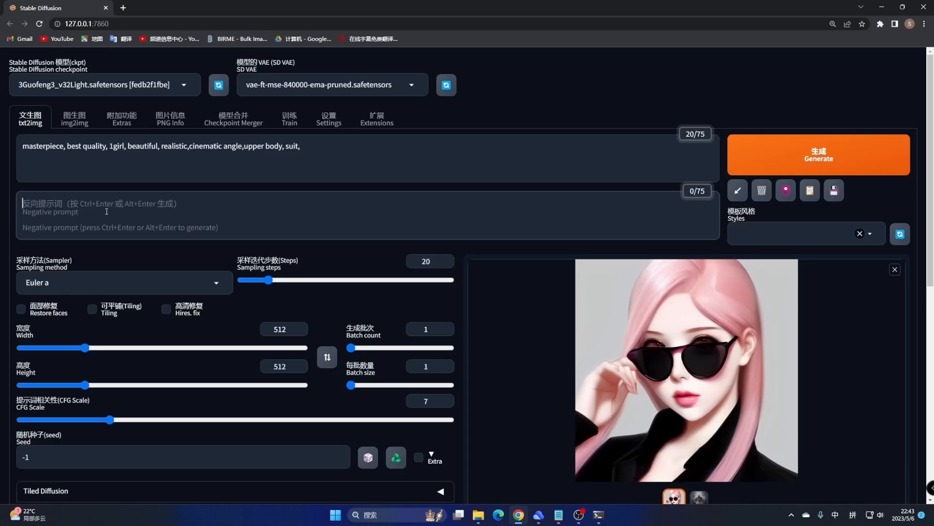
pyautogui.write('fanxiang')
pyautogui.press('space')
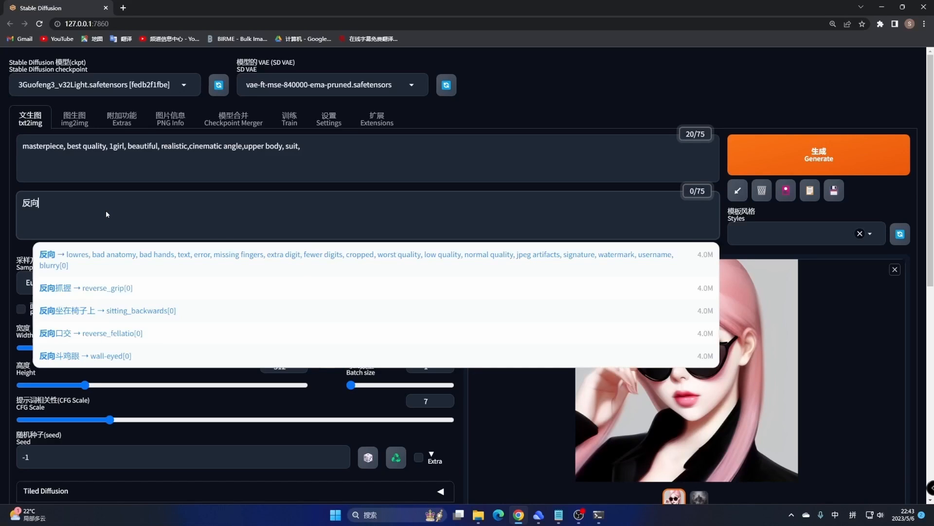
pyautogui.click(95, 256)
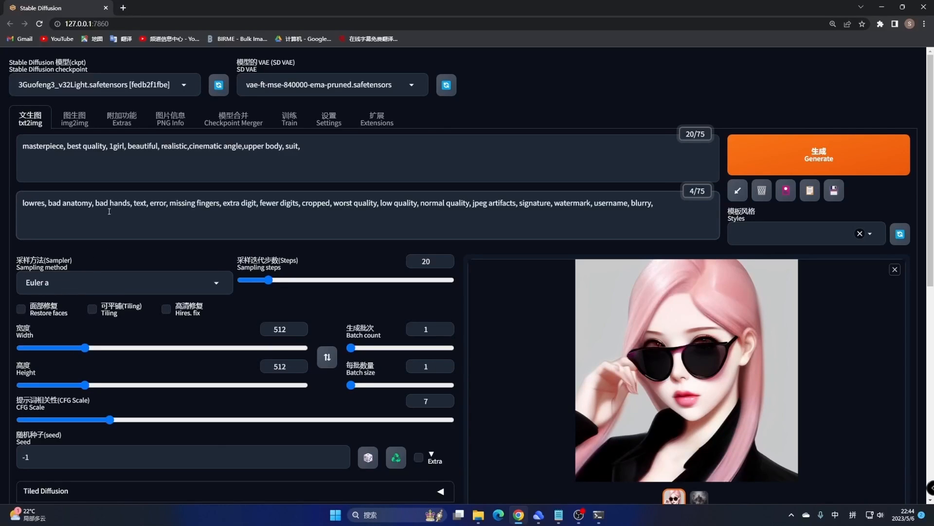
# - Add pink hair to the end of the positive prompt
pyautogui.click(314, 149)
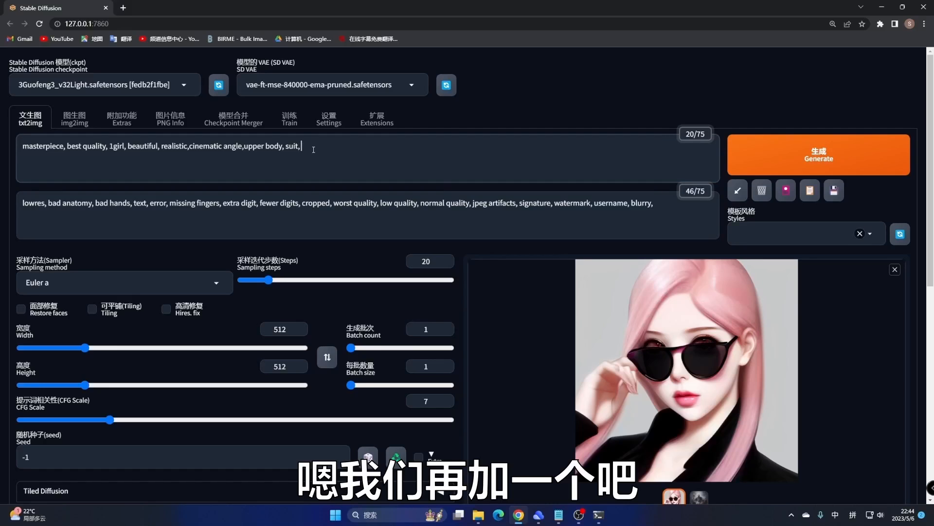
pyautogui.write('pink')
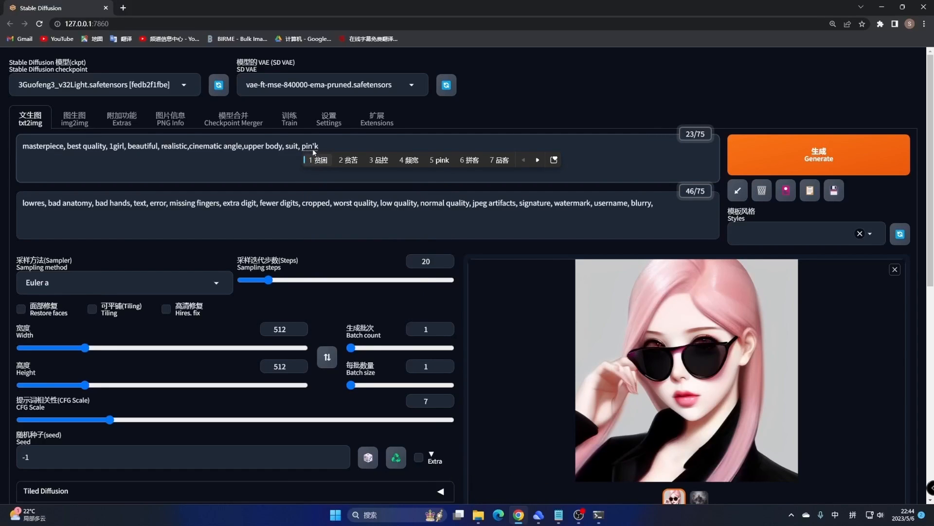
pyautogui.press('shift')
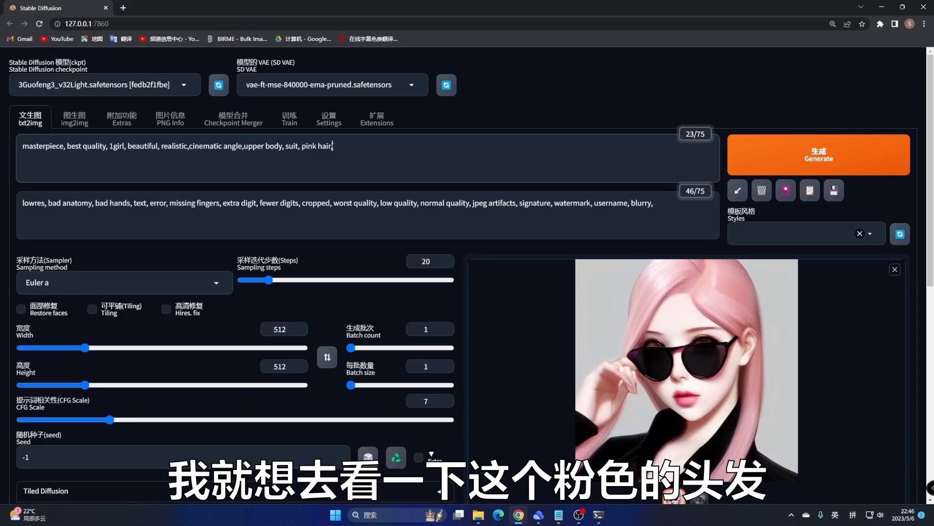
# - Give pink hair in the positive prompt a weight of 0.6, so it reads (pink hair:0.6)
pyautogui.moveTo(333, 146); pyautogui.dragTo(303, 145)
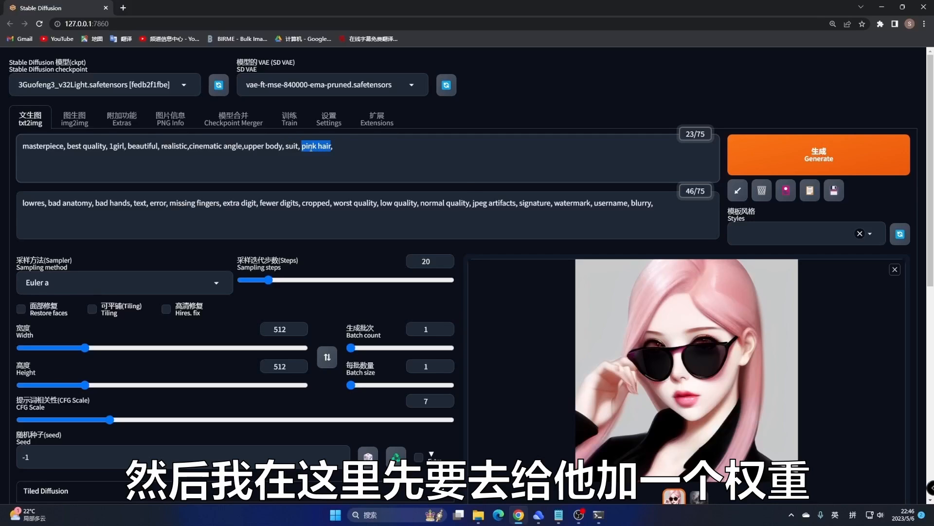
pyautogui.hotkey('ctrl', 'Up')
pyautogui.hotkey('ctrl', 'Down')
pyautogui.hotkey('ctrl', 'Down')
pyautogui.hotkey('ctrl', 'Down')
pyautogui.hotkey('ctrl', 'Down')
pyautogui.hotkey('ctrl', 'Down')
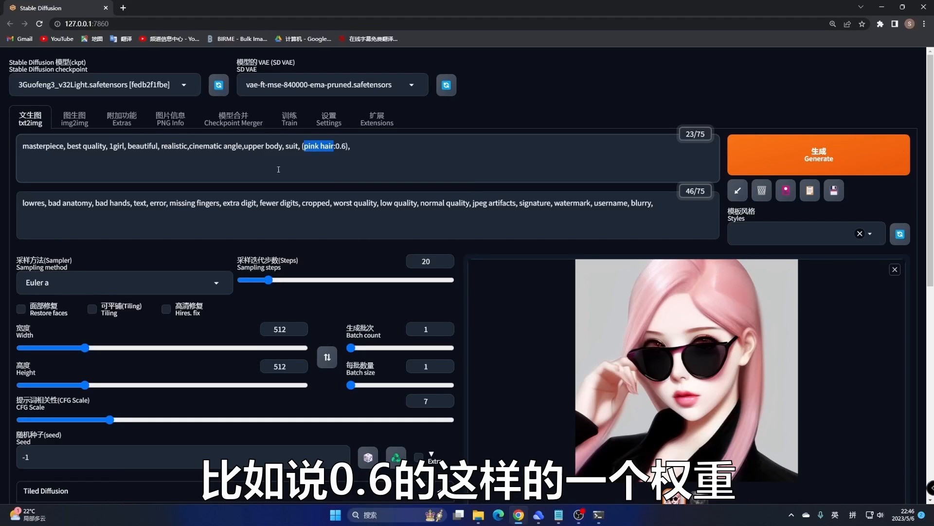
pyautogui.click(356, 150)
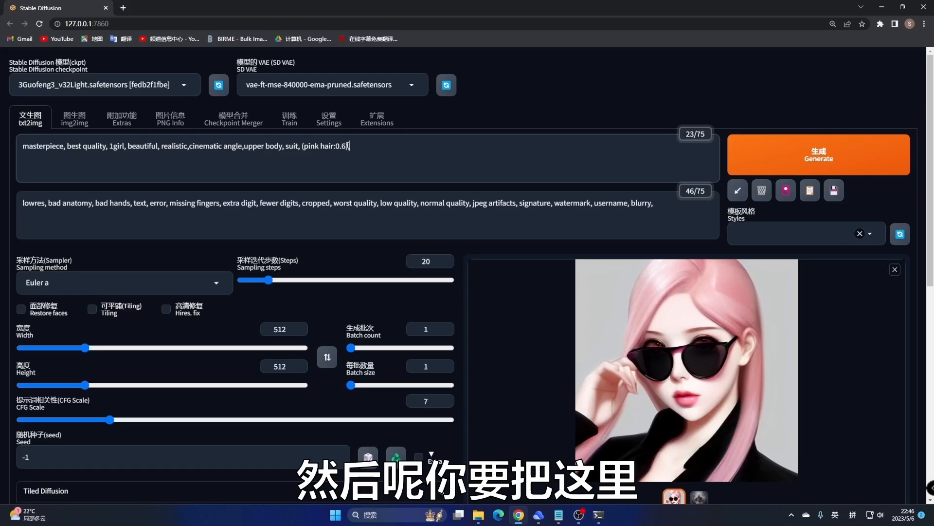
# - Copy (pink hair:0.6), from the positive prompt into the X values of the Prompt S/R axis as the search term
pyautogui.moveTo(350, 146); pyautogui.dragTo(302, 146)
pyautogui.hotkey('ctrl', 'c')
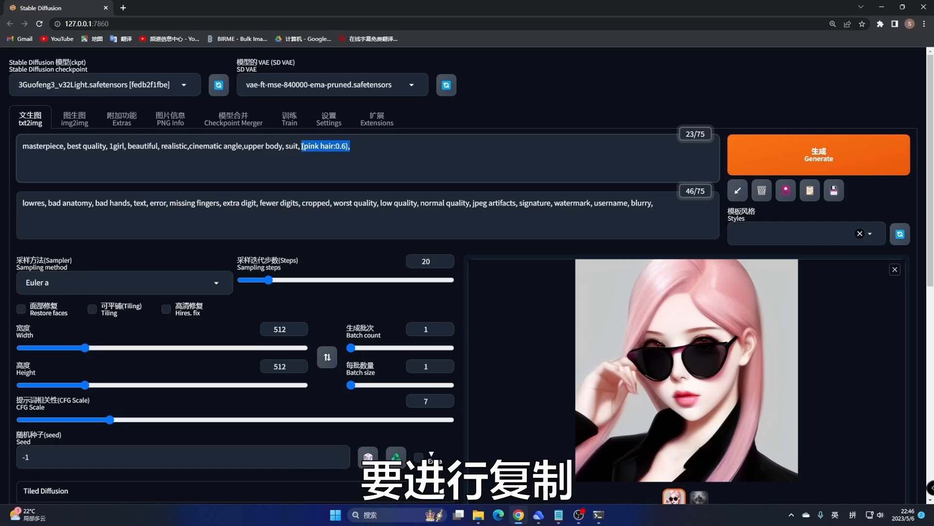
pyautogui.scroll(-8, 42, 253)
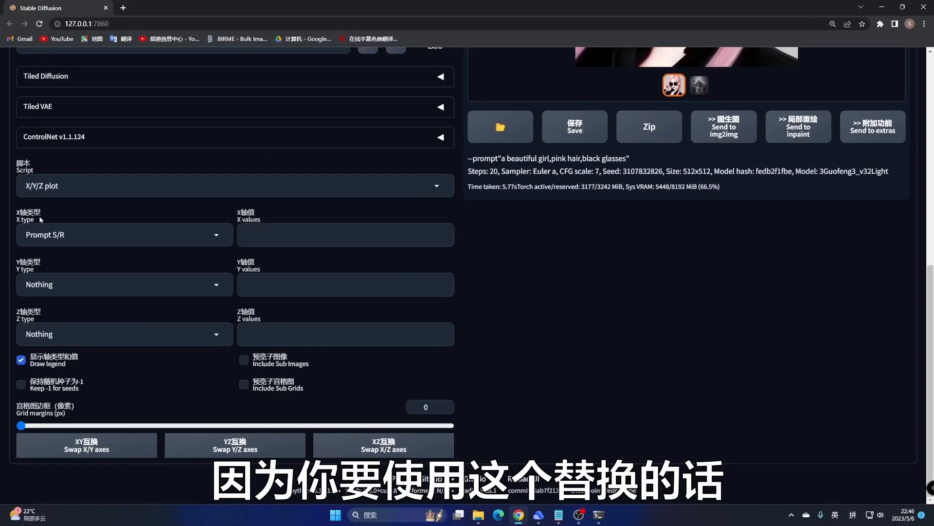
pyautogui.click(254, 234)
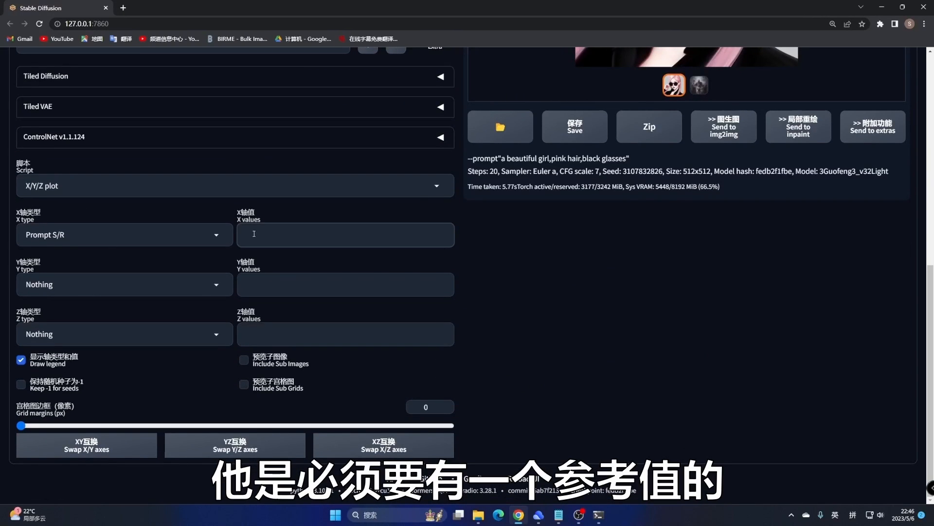
pyautogui.scroll(8, 268, 220)
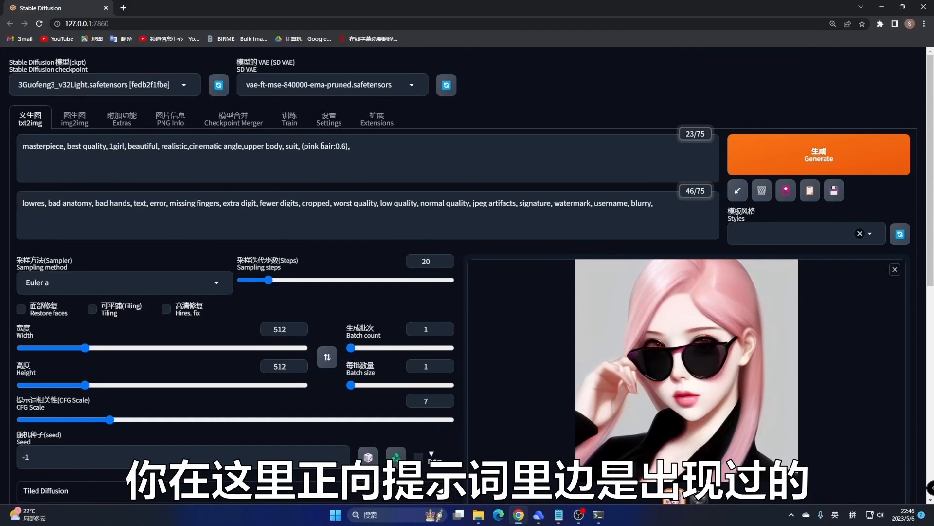
pyautogui.scroll(-8, 322, 146)
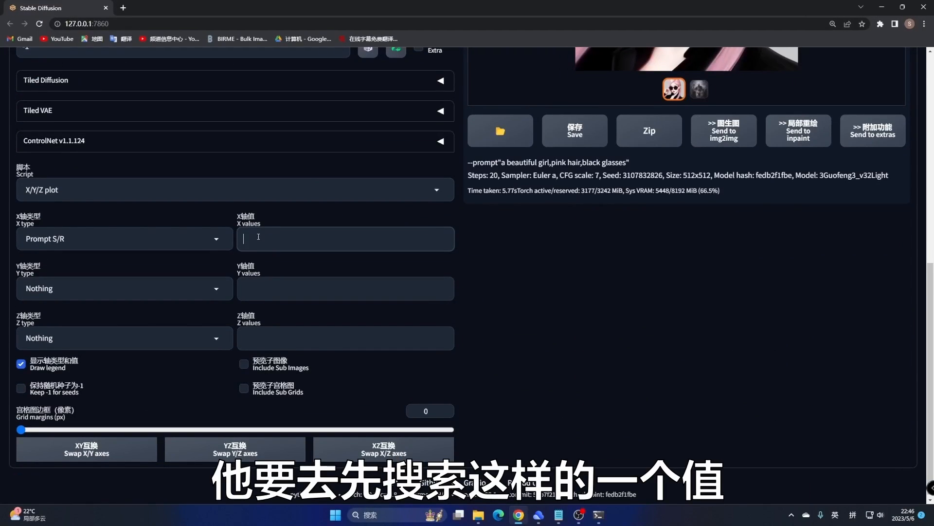
pyautogui.hotkey('ctrl', 'v')
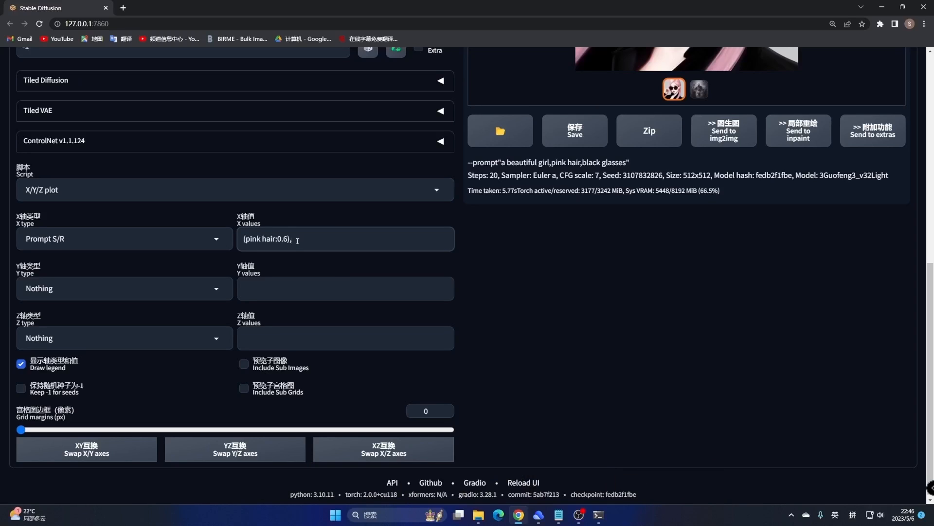
# - Add (pink hair:1) and (pink hair:1.5) as replacements in the X values, leaving no trailing comma
pyautogui.hotkey('ctrl', 'v')
pyautogui.moveTo(337, 238); pyautogui.dragTo(331, 239)
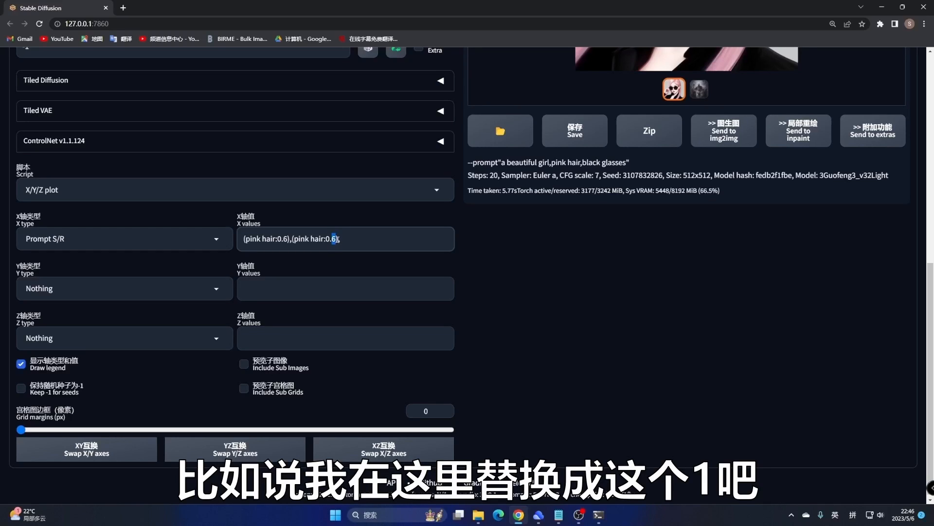
pyautogui.moveTo(337, 238); pyautogui.dragTo(325, 239)
pyautogui.write('1')
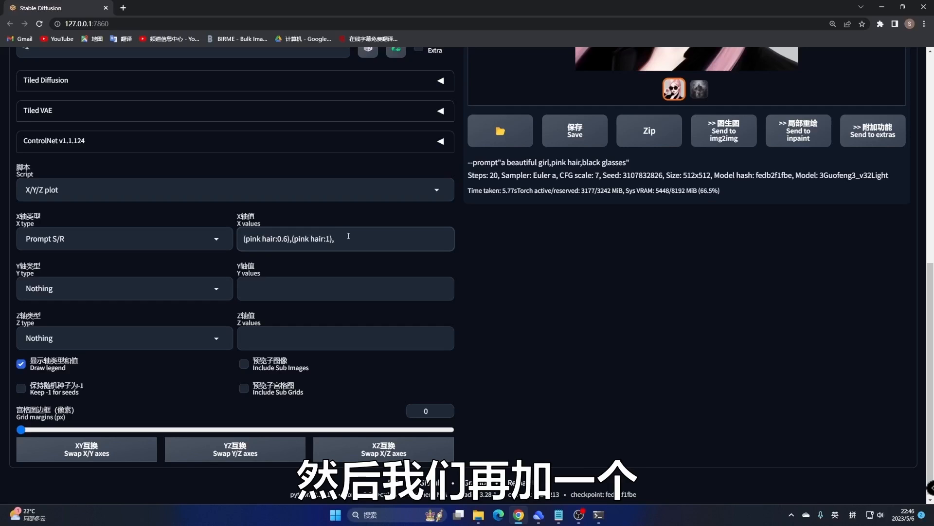
pyautogui.hotkey('ctrl', 'v')
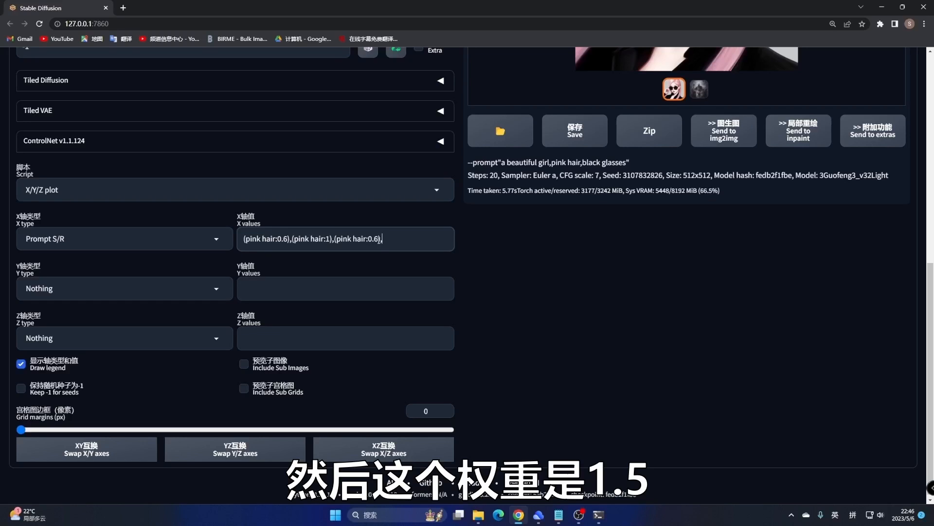
pyautogui.moveTo(380, 238); pyautogui.dragTo(368, 239)
pyautogui.write('1.5')
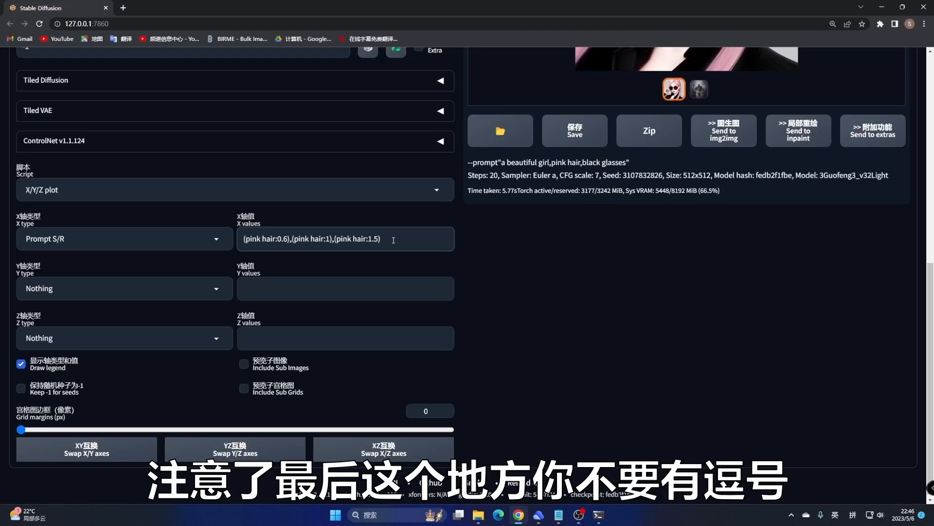
pyautogui.click(389, 237)
pyautogui.press('BackSpace')
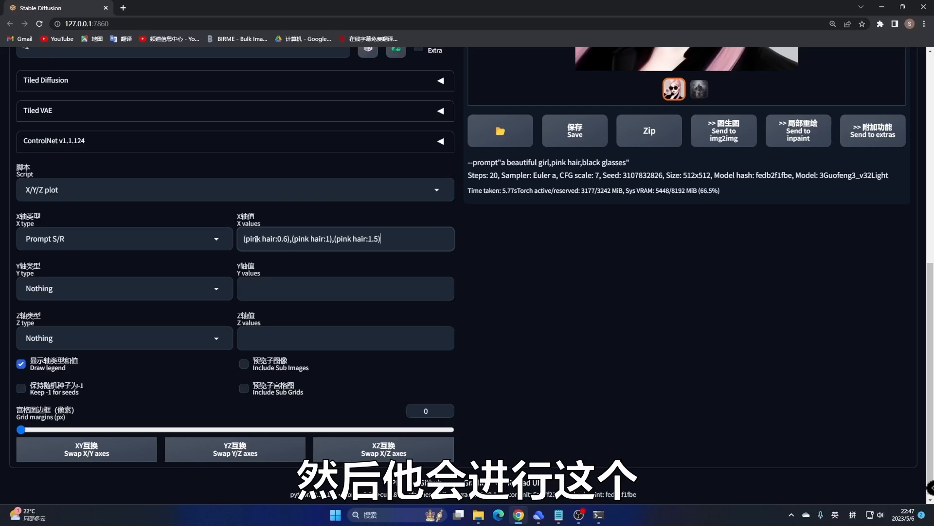
# - Generate the X/Y/Z plot comparing the three pink hair weights
pyautogui.moveTo(309, 238); pyautogui.dragTo(361, 242)
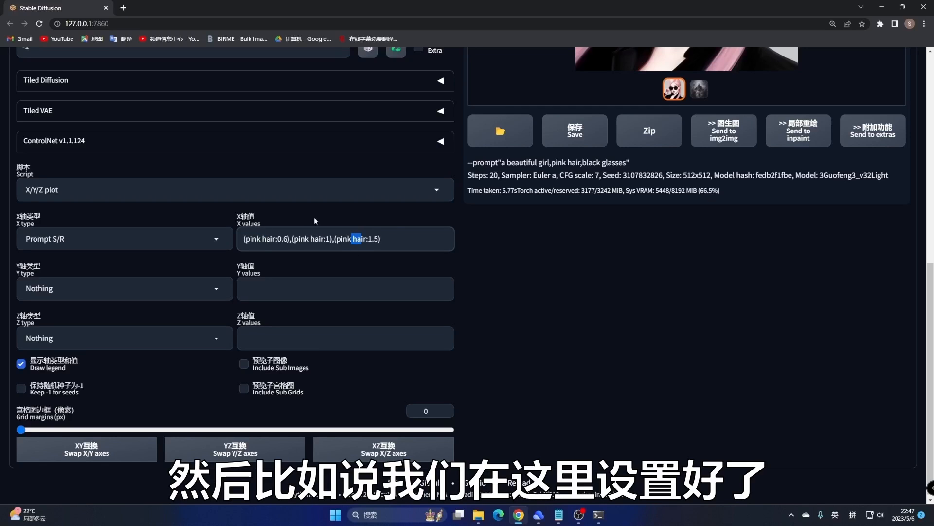
pyautogui.scroll(8, 621, 222)
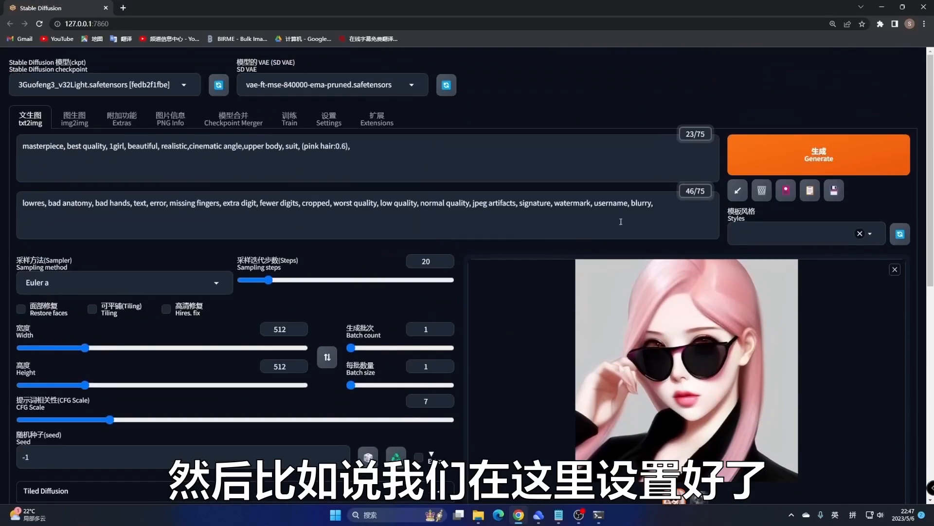
pyautogui.click(800, 152)
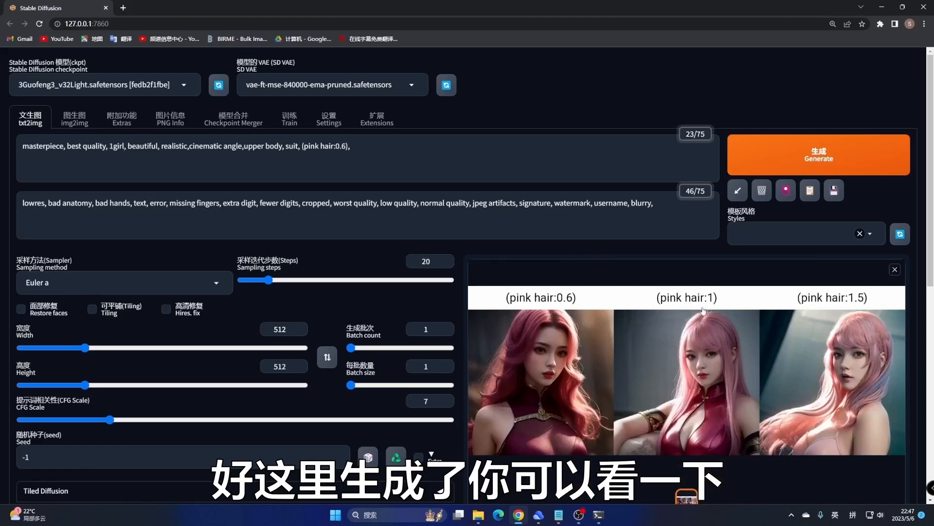
# - Examine the generated grid enlarged, comparing the images for each pink hair weight, and close the enlarged view
pyautogui.click(700, 350)
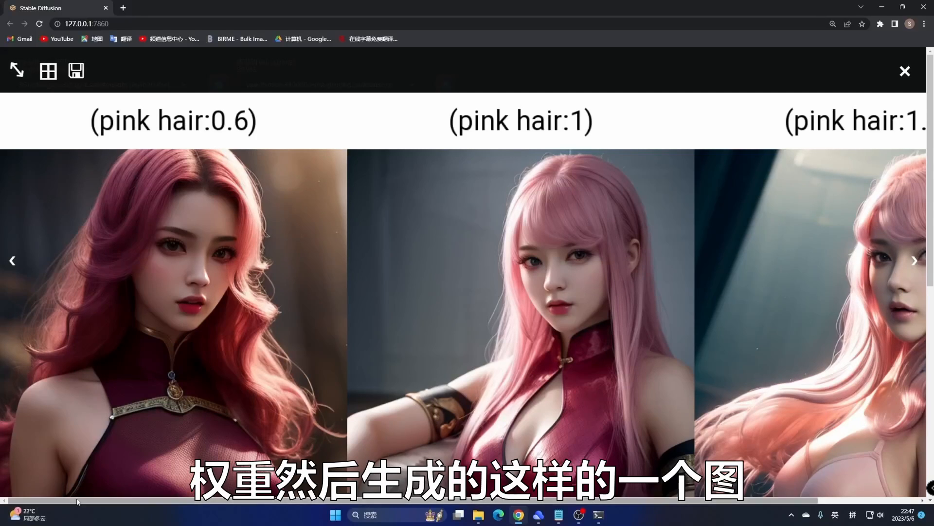
pyautogui.hscroll(3, 84, 503)
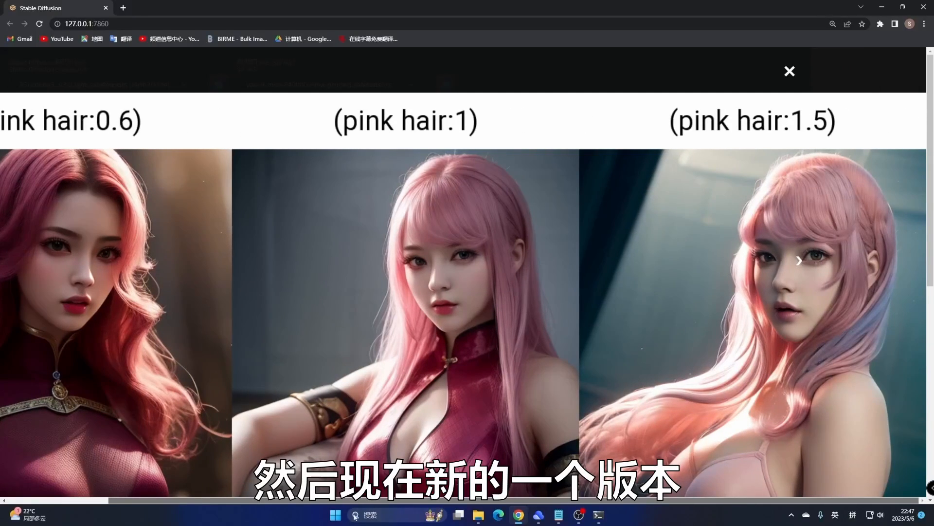
pyautogui.moveTo(317, 501); pyautogui.dragTo(221, 502)
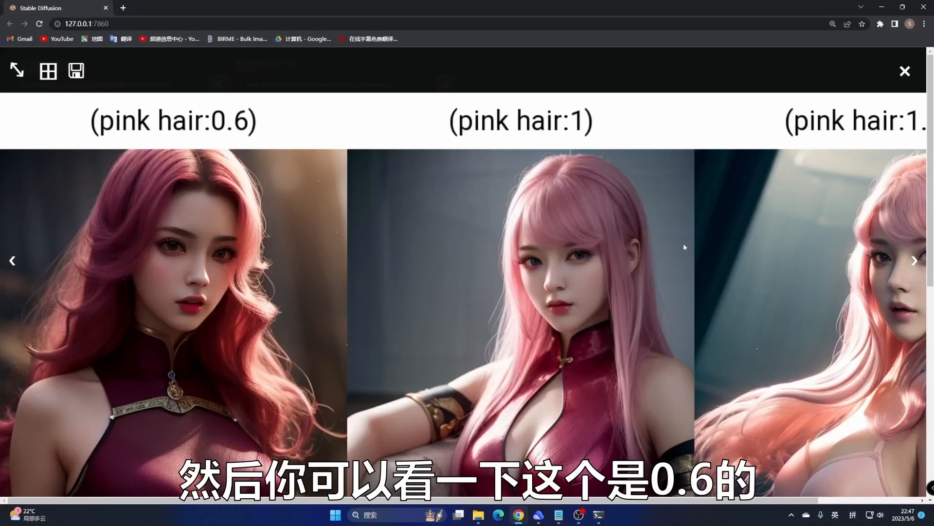
pyautogui.moveTo(259, 501); pyautogui.dragTo(368, 500)
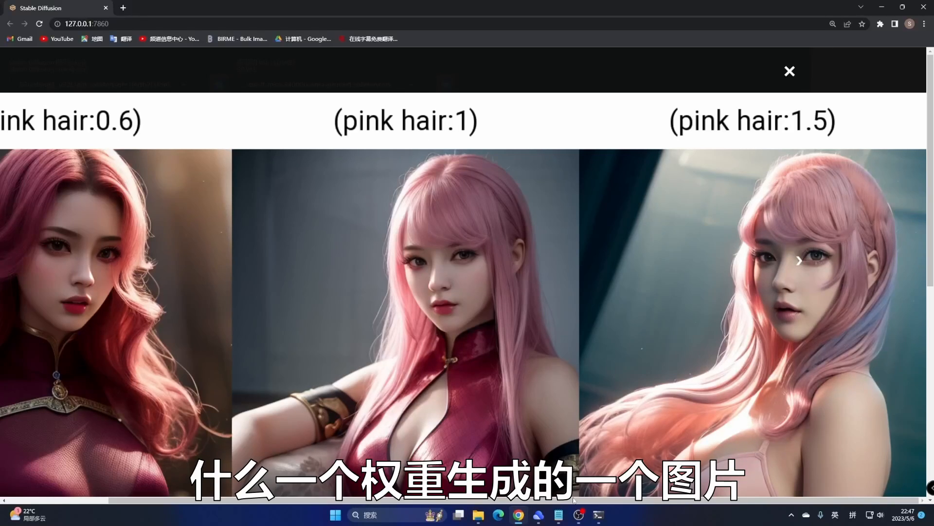
pyautogui.hscroll(-2, 574, 500)
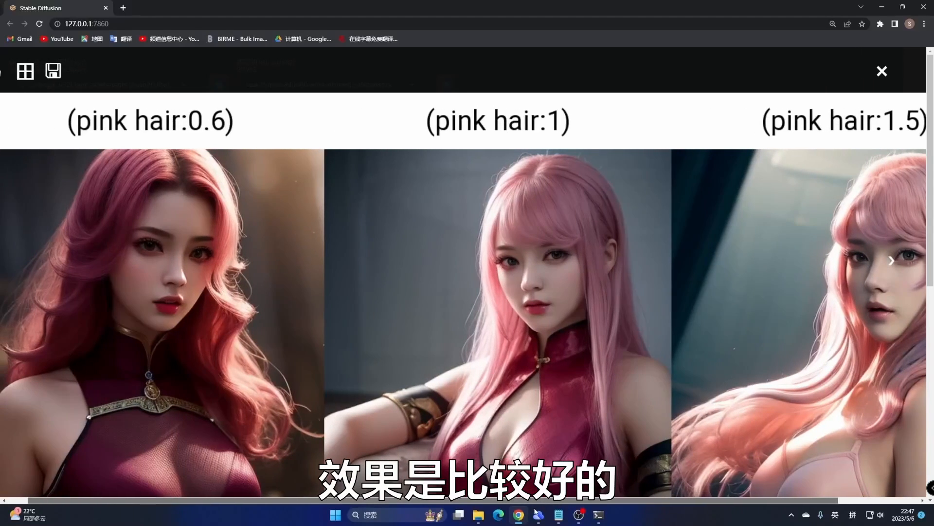
pyautogui.moveTo(535, 509); pyautogui.dragTo(494, 514)
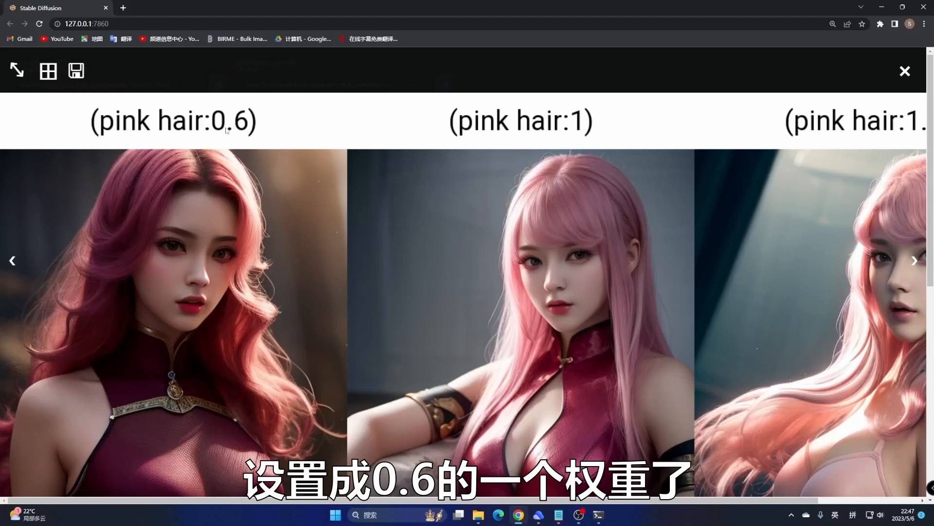
pyautogui.click(904, 70)
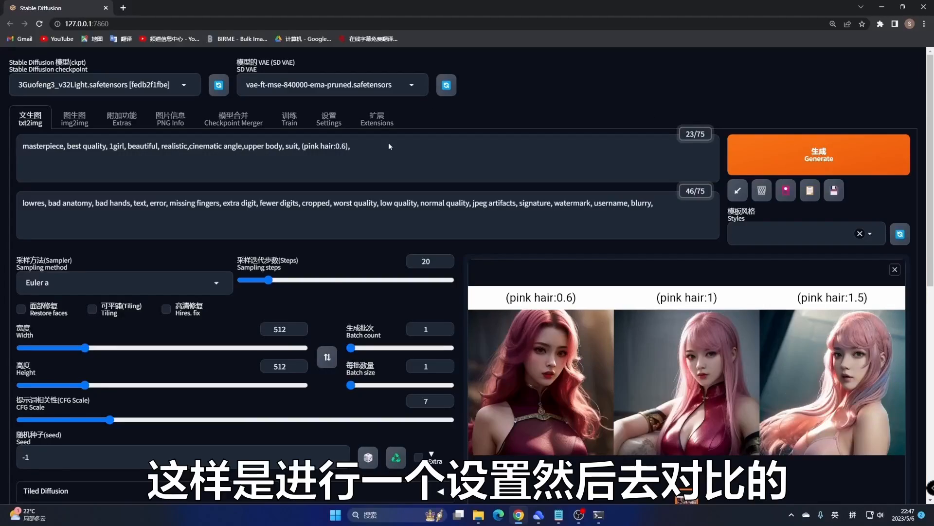
# - Set the plot's Y type to CFG Scale with the values 7,15,25
pyautogui.scroll(-8, 760, 320)
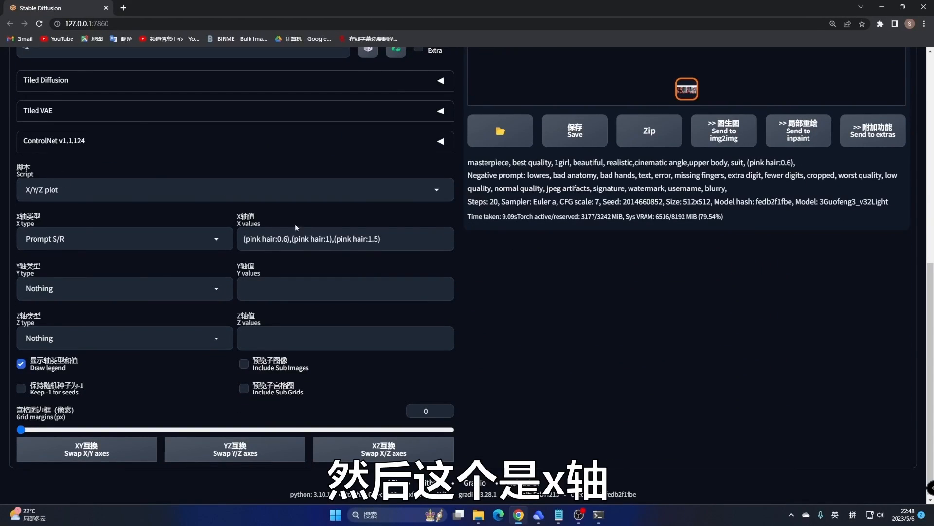
pyautogui.click(129, 297)
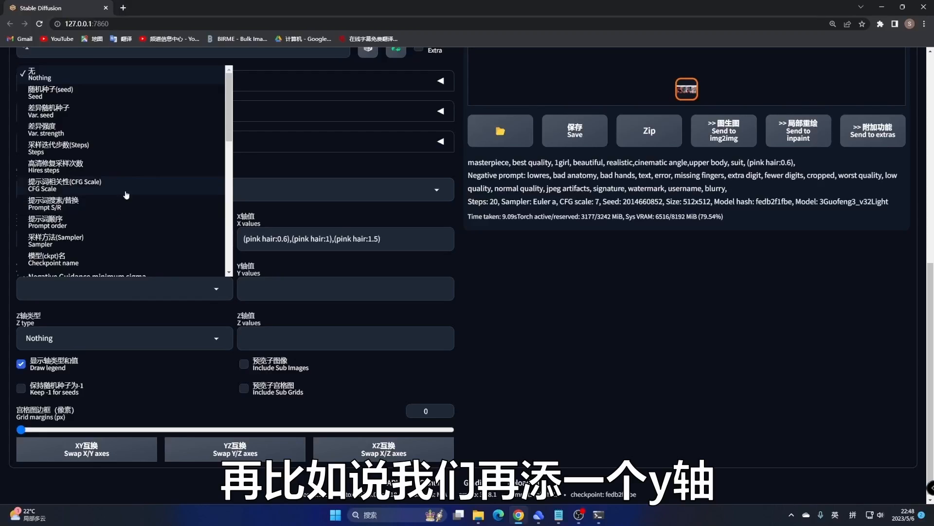
pyautogui.click(62, 189)
pyautogui.click(297, 294)
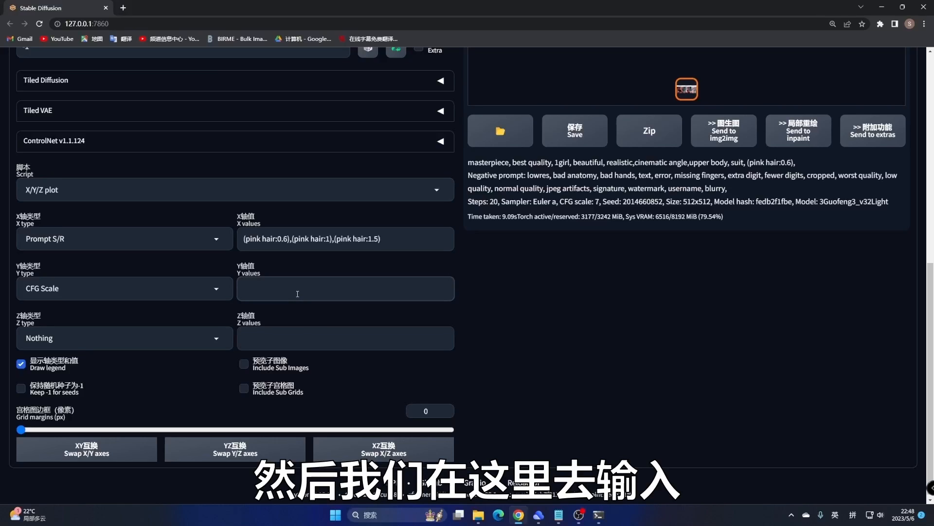
pyautogui.write('7')
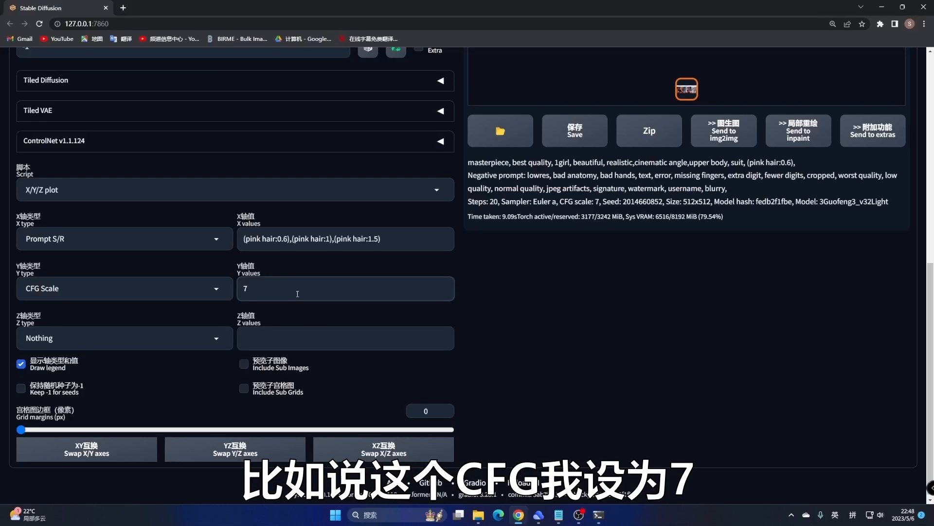
pyautogui.write(',')
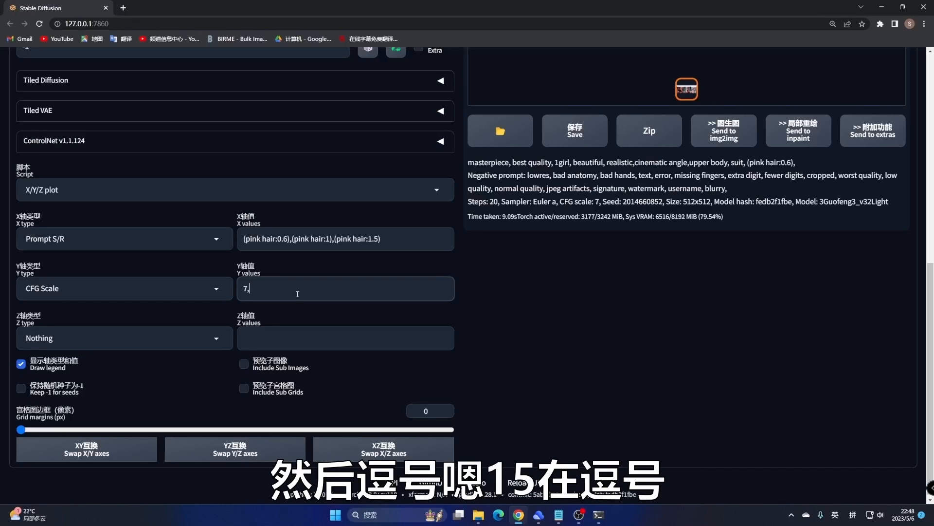
pyautogui.write('15,')
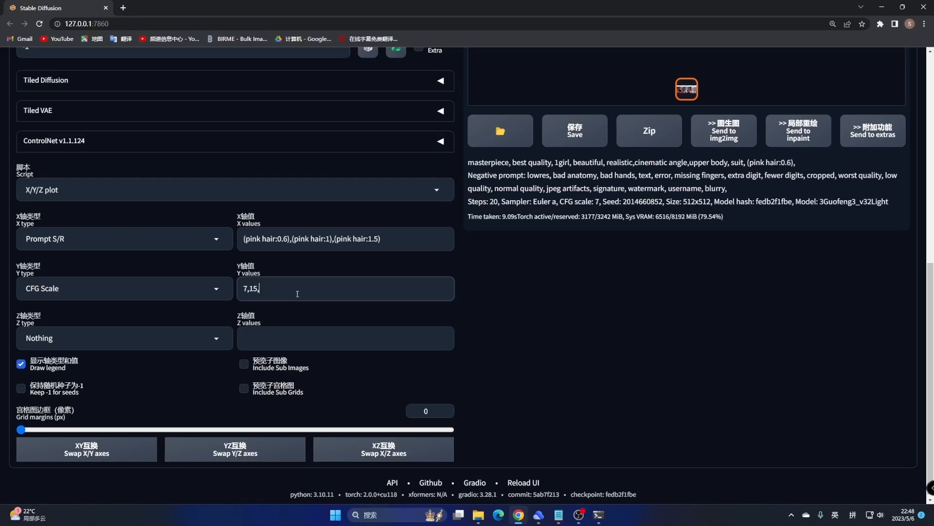
pyautogui.write('25')
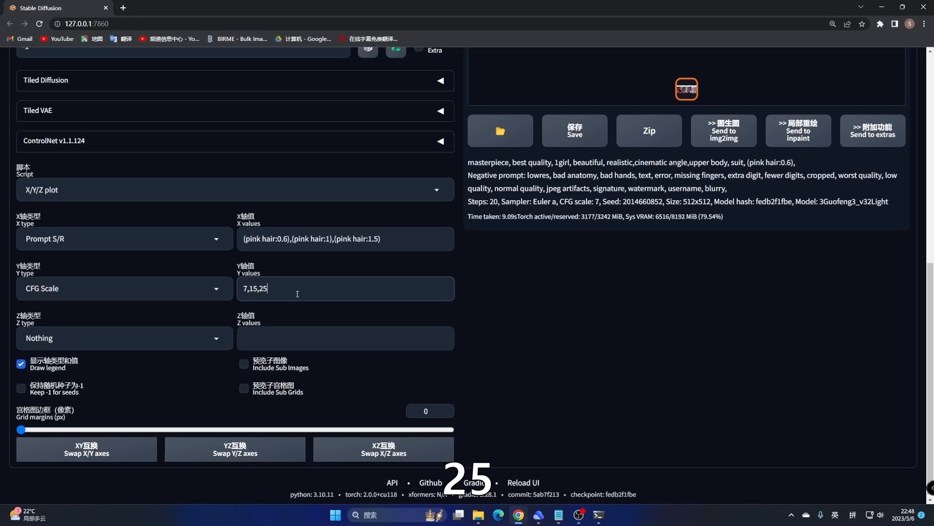
# - Shorten the plot by removing (pink hair:1.5) from the X values and 25 from the Y values
pyautogui.click(249, 288)
pyautogui.moveTo(386, 234); pyautogui.dragTo(333, 238)
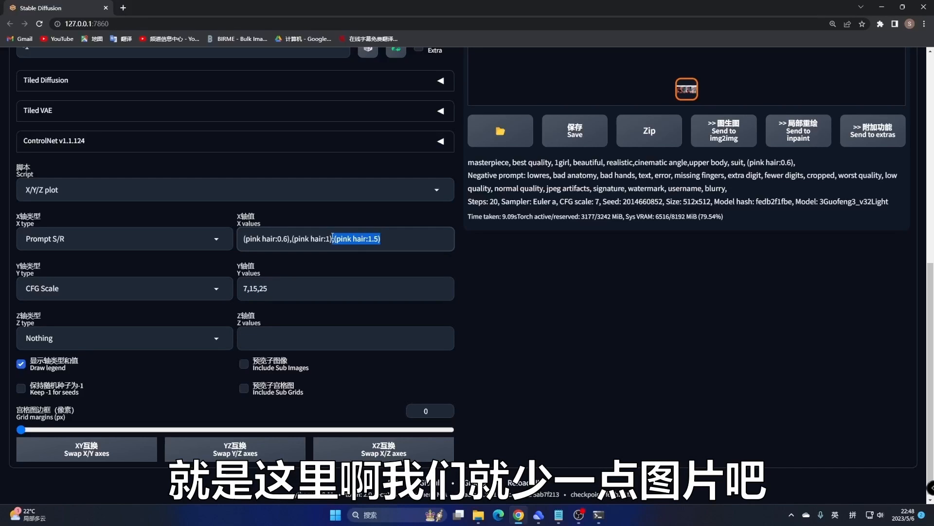
pyautogui.press('BackSpace')
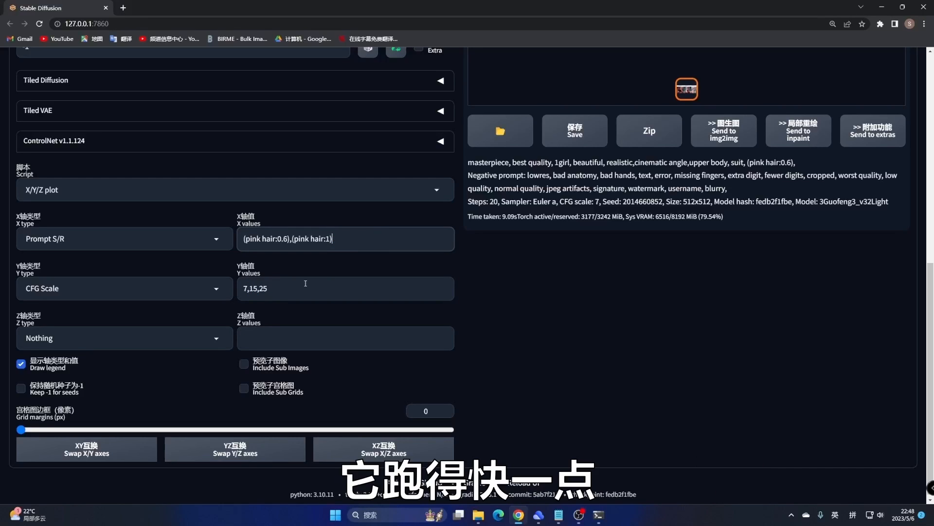
pyautogui.click(279, 291)
pyautogui.moveTo(279, 291); pyautogui.dragTo(256, 290)
pyautogui.press('BackSpace')
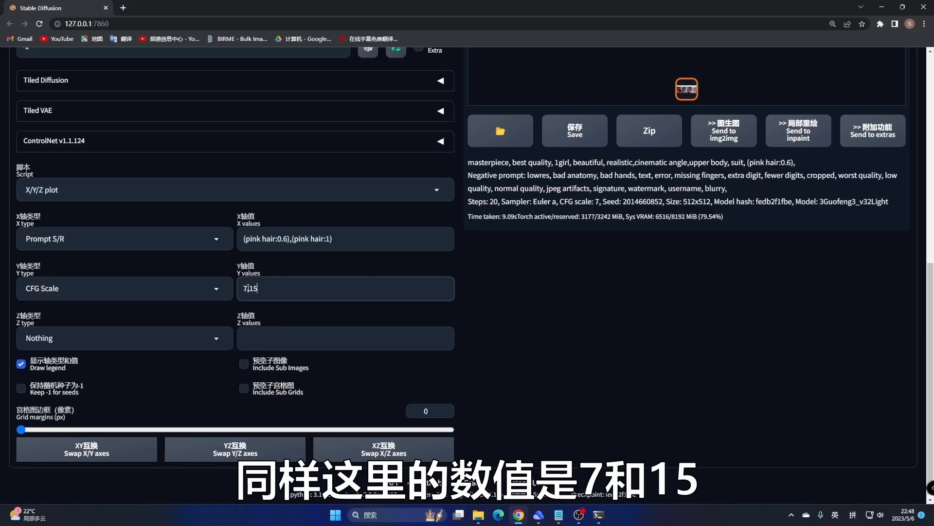
pyautogui.moveTo(249, 288); pyautogui.dragTo(277, 287)
pyautogui.click(277, 287)
pyautogui.scroll(2, 314, 272)
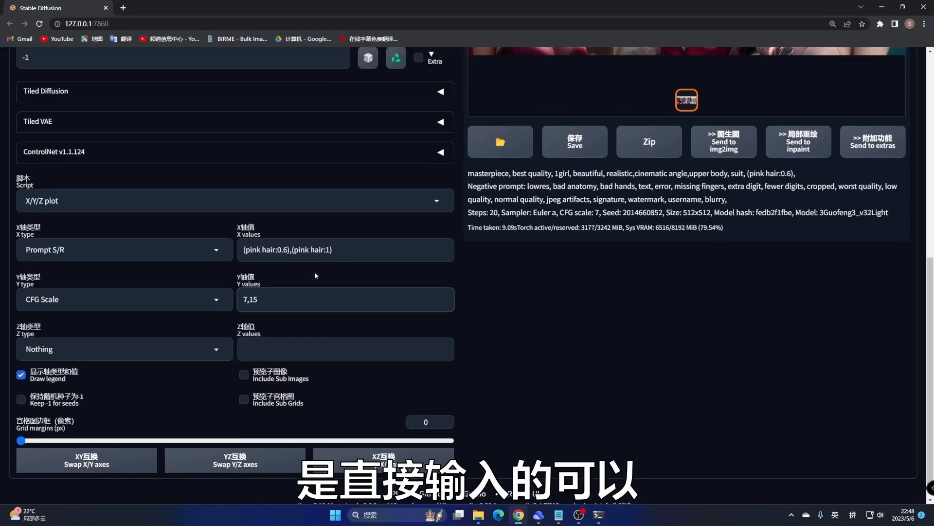
# - Generate the plot of the two pink hair weights against CFG Scale 7 and 15, and examine the enlarged grid
pyautogui.scroll(6, 359, 252)
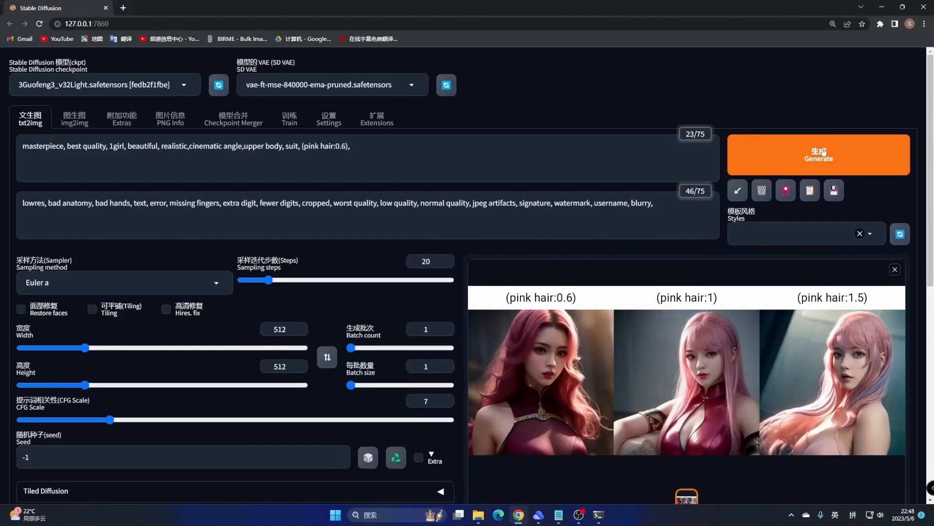
pyautogui.click(822, 154)
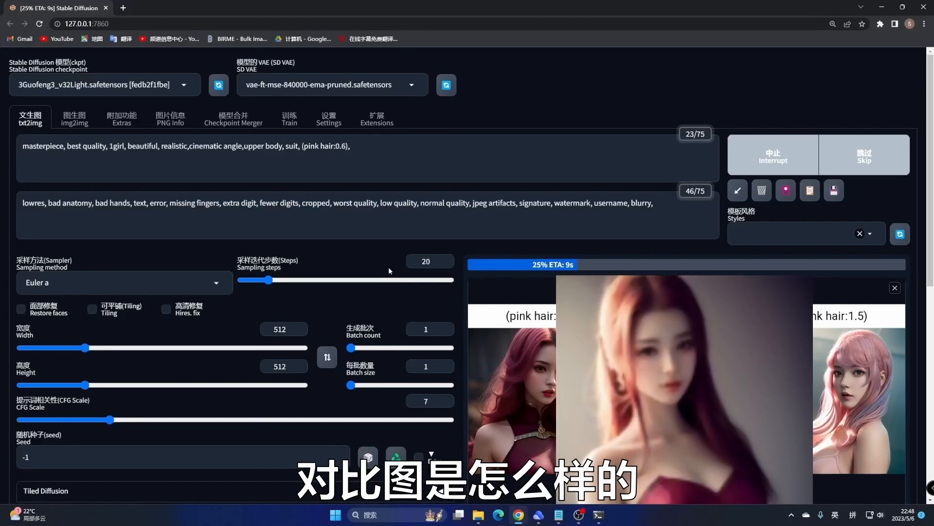
pyautogui.click(681, 365)
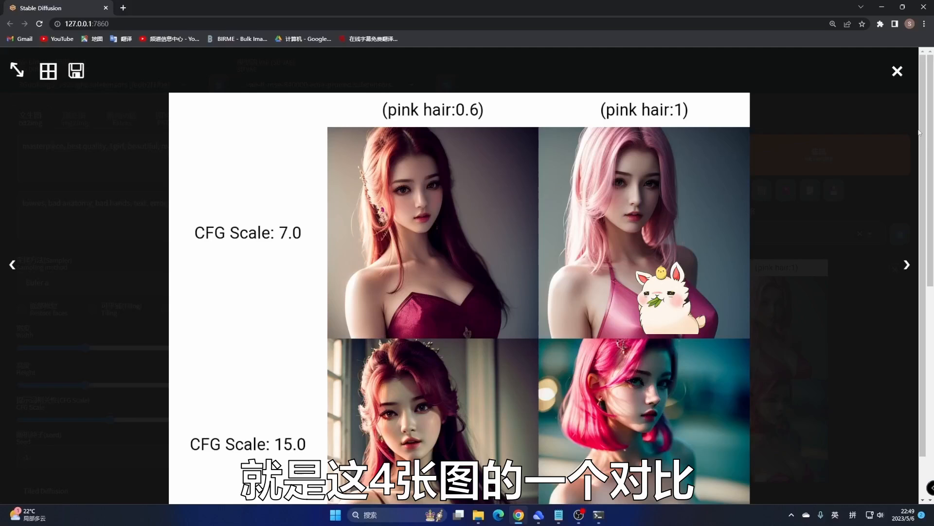
pyautogui.scroll(-1, 921, 133)
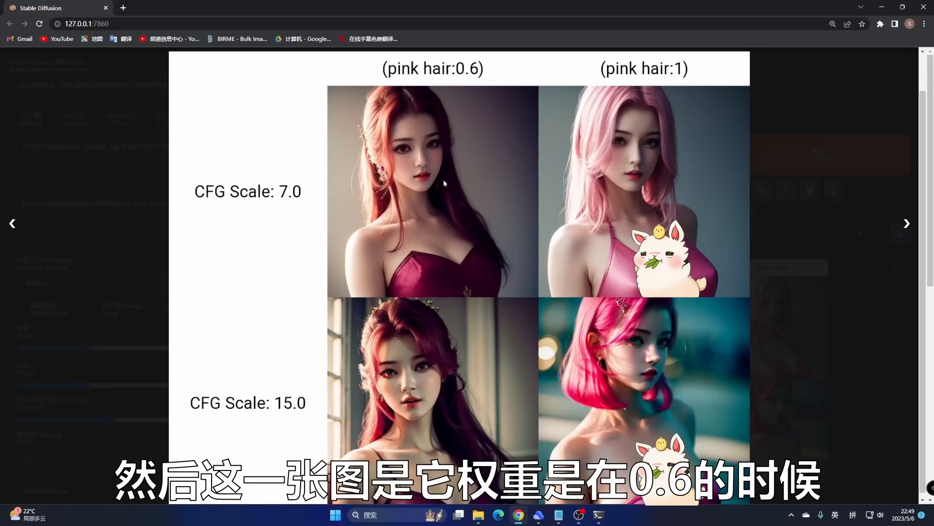
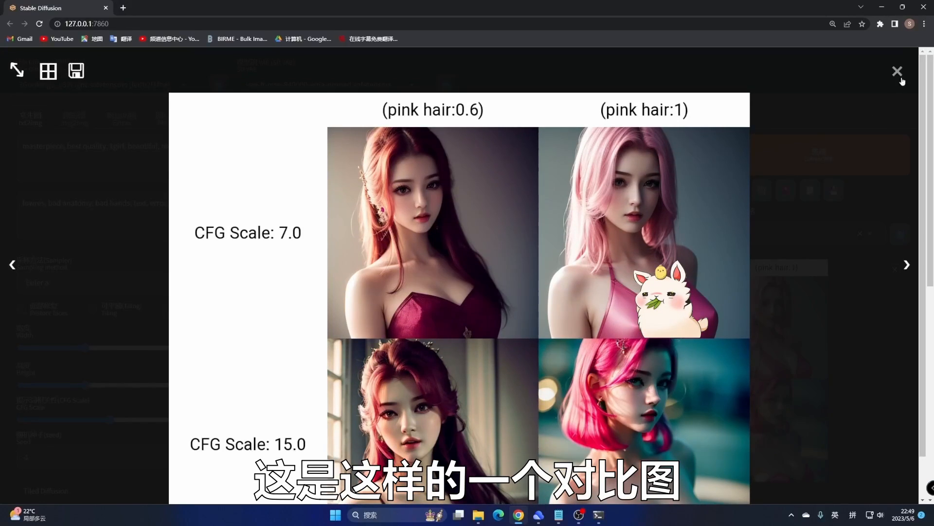
pyautogui.click(899, 69)
# - Set the plot's Z type to Checkpoint name
pyautogui.scroll(-8, 318, 274)
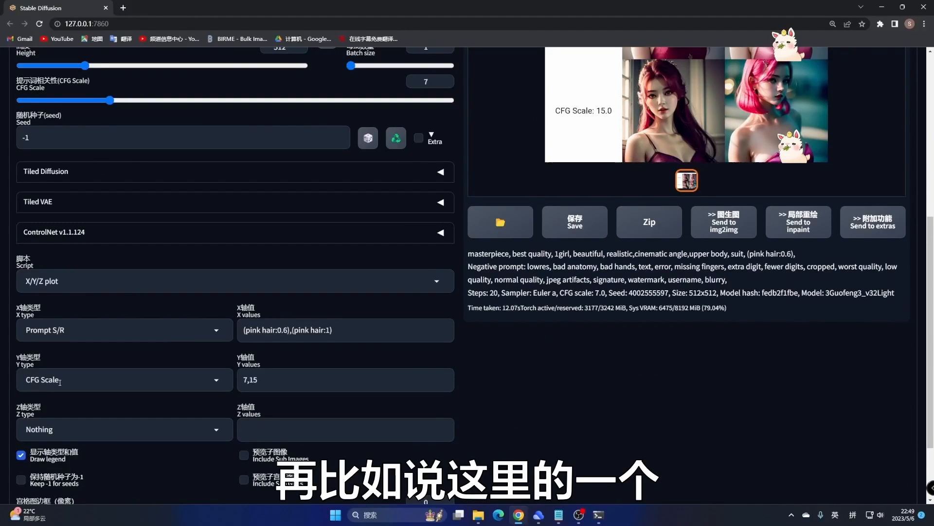
pyautogui.scroll(-1, 97, 292)
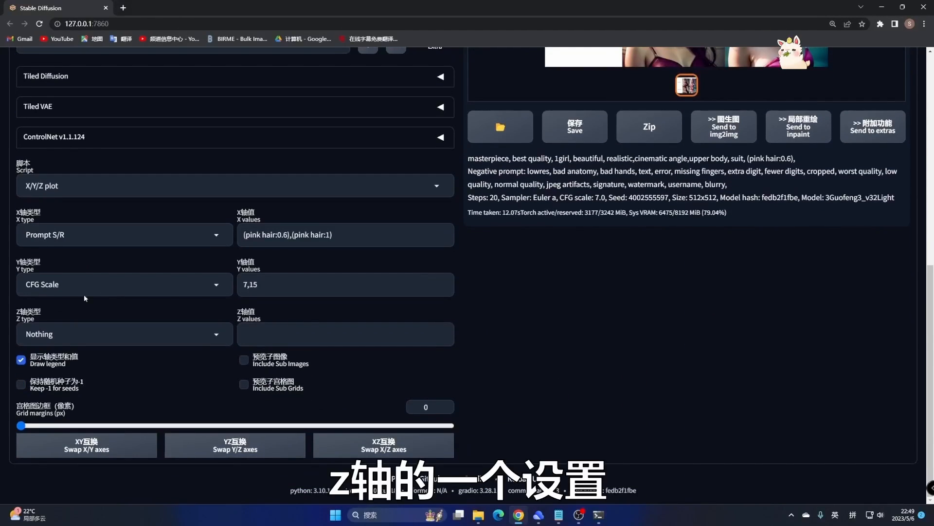
pyautogui.click(69, 337)
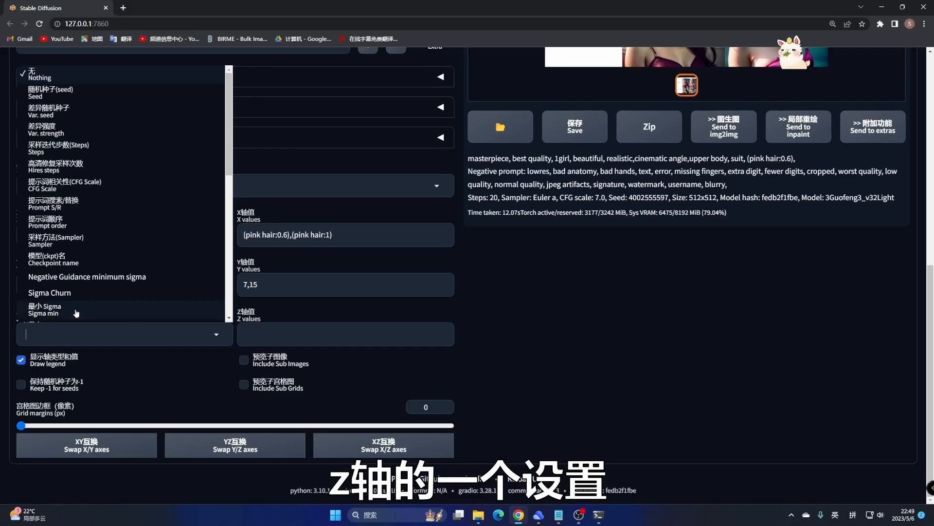
pyautogui.click(54, 264)
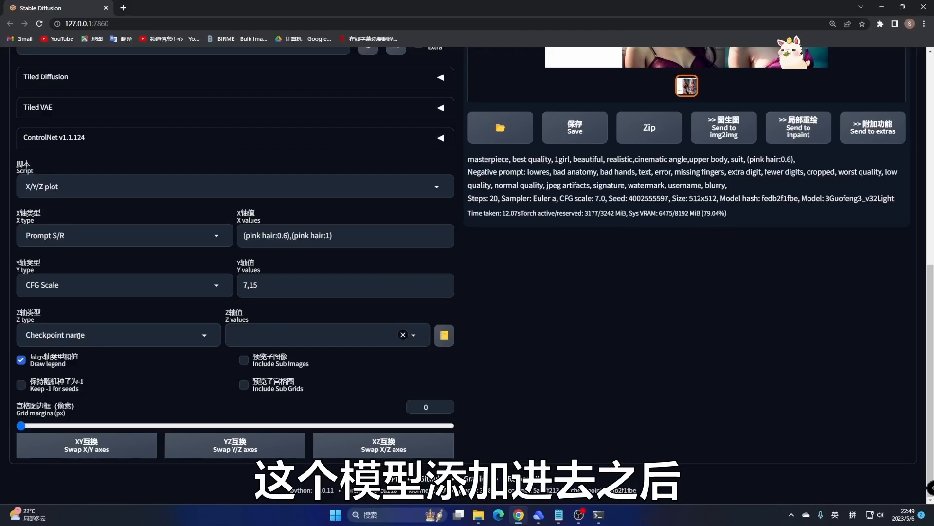
# - Try filling the Z values with all checkpoints, removing v1-5-pruned-emaonly.safetensors, and clear the list
pyautogui.click(444, 335)
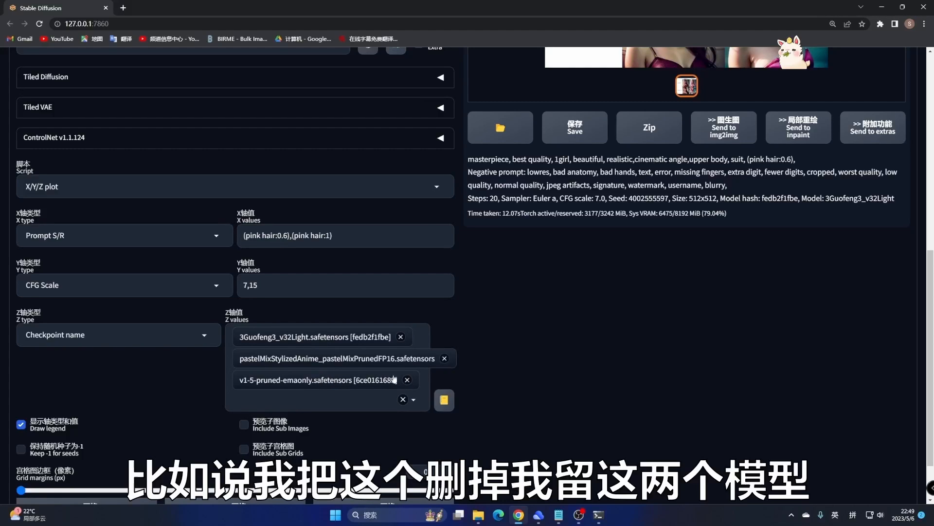
pyautogui.click(408, 380)
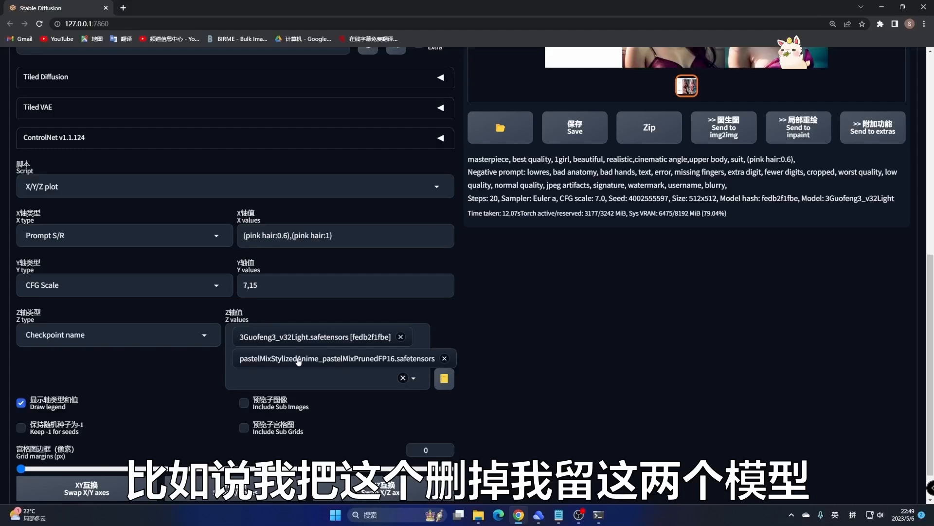
pyautogui.click(403, 378)
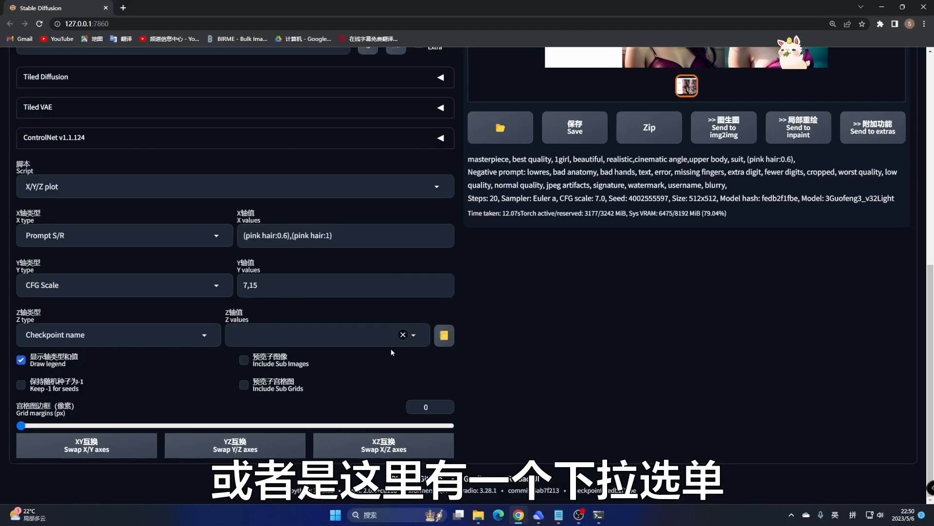
# - Choose 3Guofeng3_v32Light.safetensors and pastelMixStylizedAnime_pastelMixPrunedFP16.safetensors individually as the Z values
pyautogui.click(375, 339)
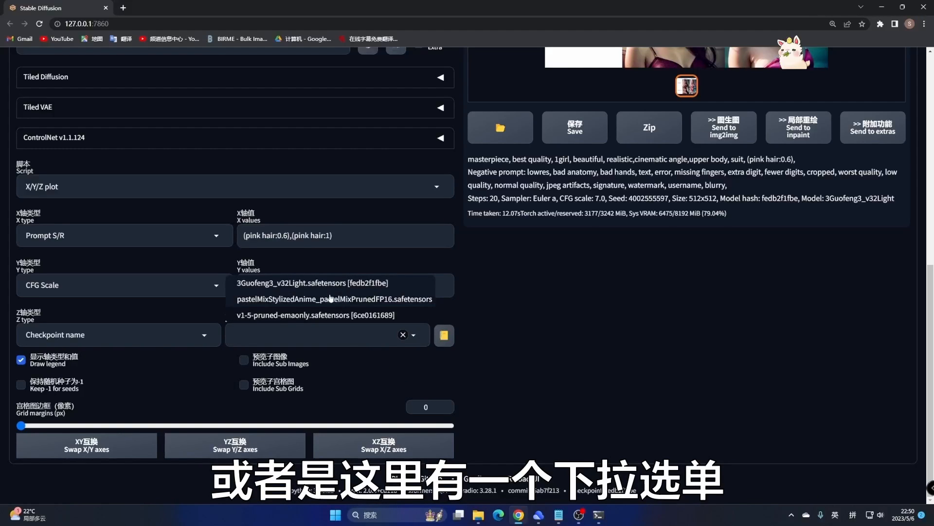
pyautogui.click(319, 286)
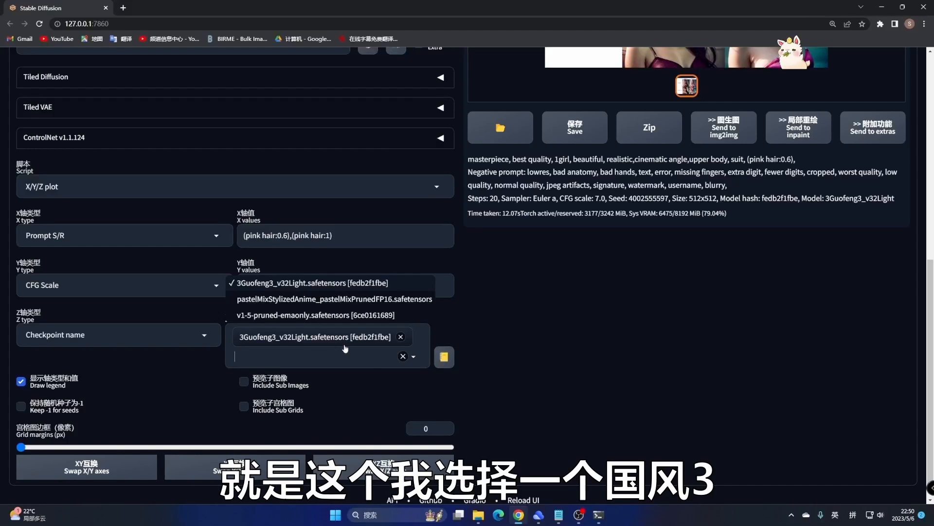
pyautogui.click(257, 299)
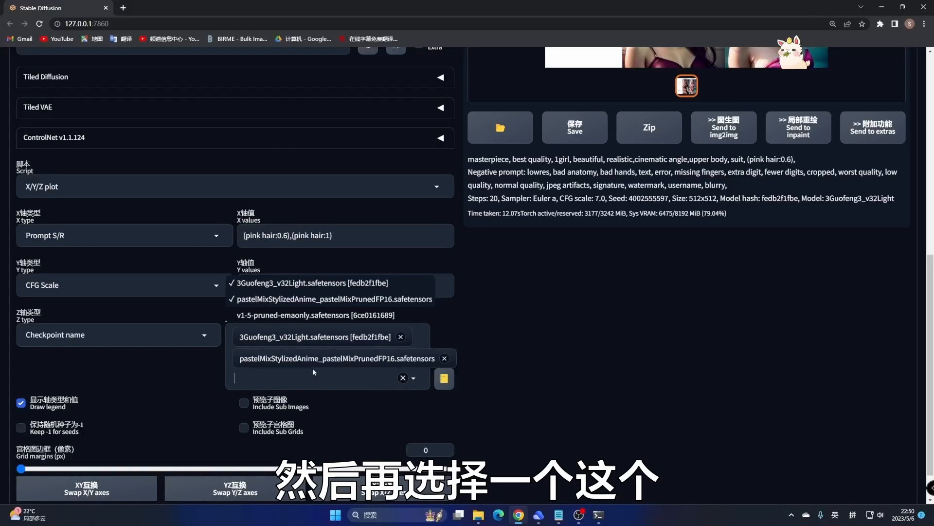
pyautogui.click(472, 317)
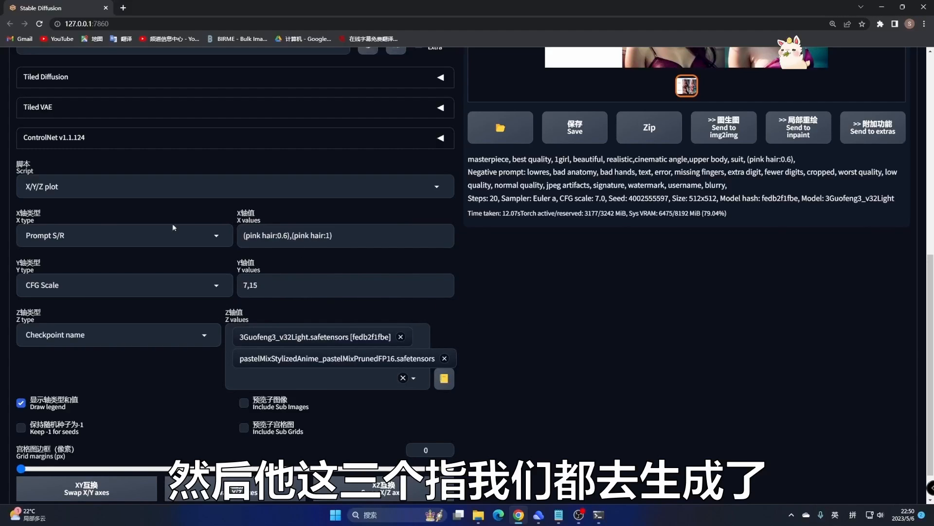
# - Generate the three-axis plot of pink hair weight, CFG Scale and checkpoint, and compare both models' images in the enlarged grid
pyautogui.scroll(8, 530, 279)
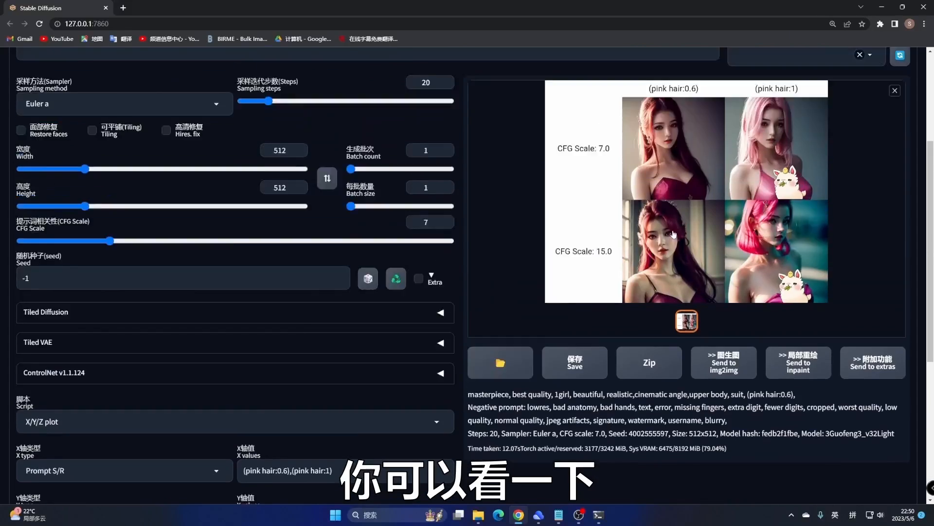
pyautogui.hotkey('ctrl', 'Return')
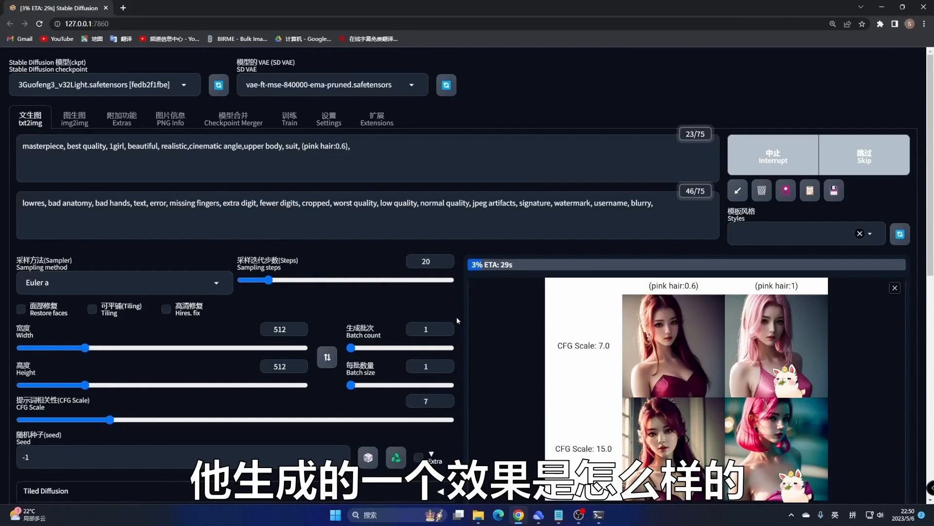
pyautogui.click(642, 375)
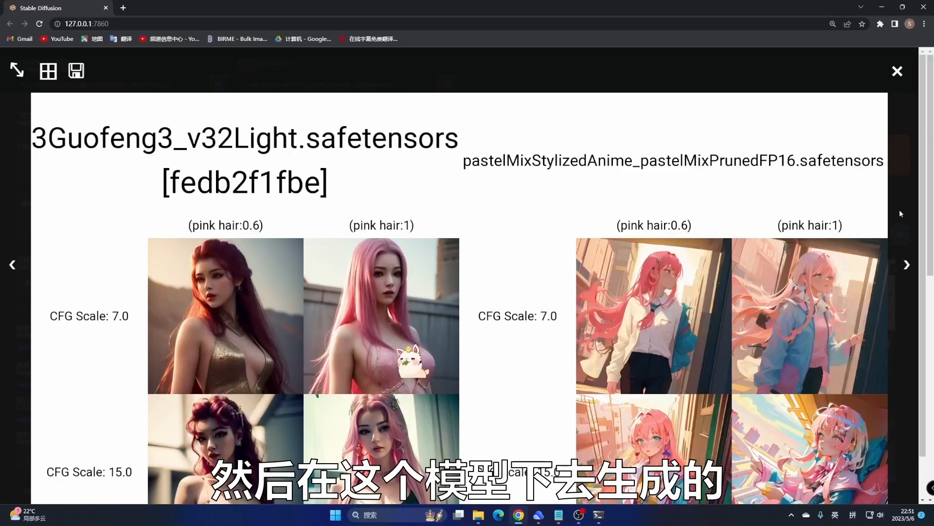
pyautogui.scroll(-1, 933, 253)
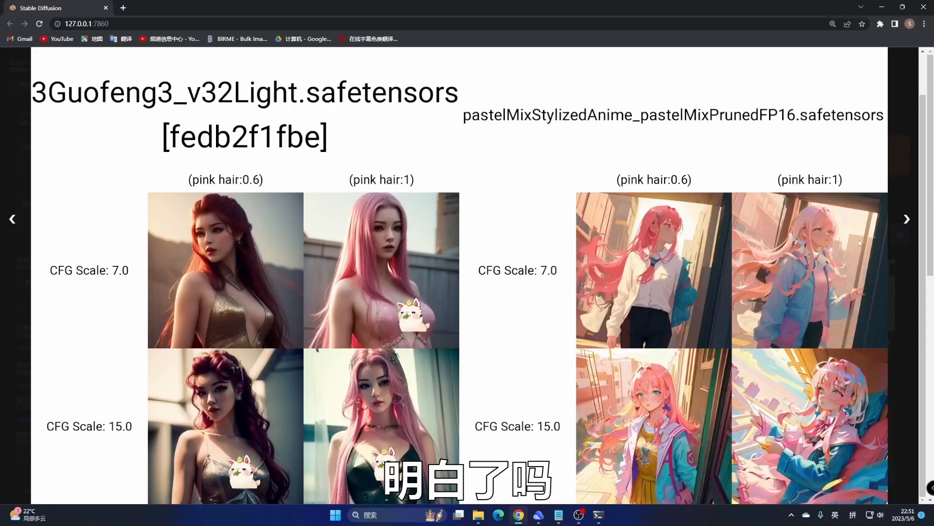
pyautogui.scroll(1, 666, 278)
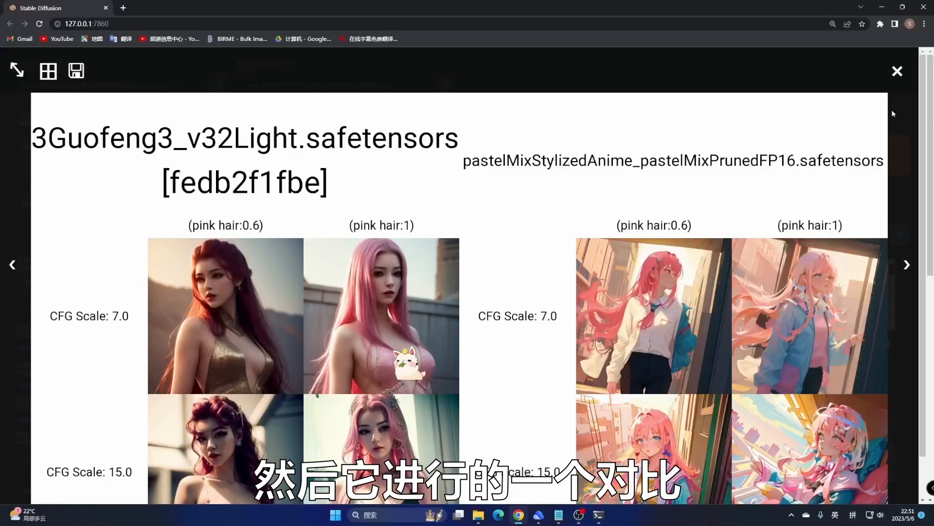
pyautogui.click(898, 72)
# - Examine the Draw legend option against the axis types and values labelled on the generated grid
pyautogui.scroll(-8, 214, 396)
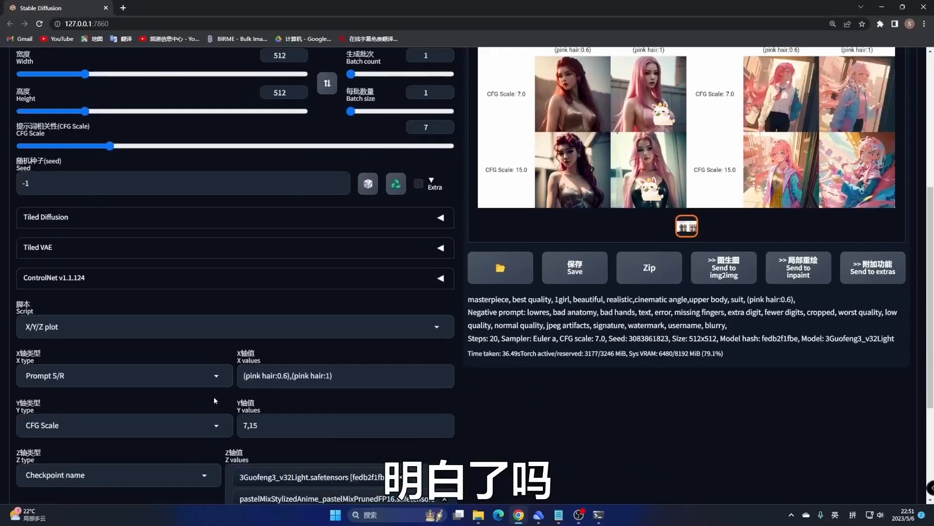
pyautogui.scroll(-1, 223, 389)
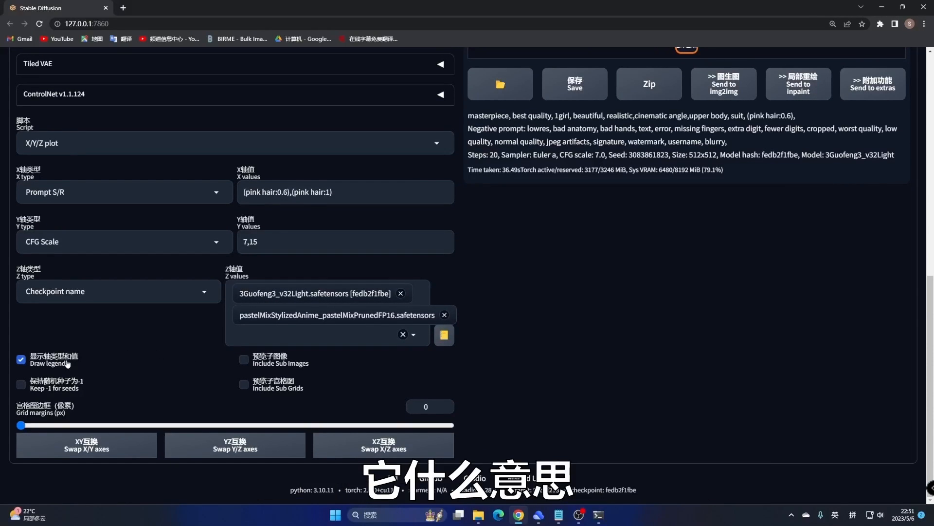
pyautogui.scroll(6, 67, 364)
pyautogui.click(507, 295)
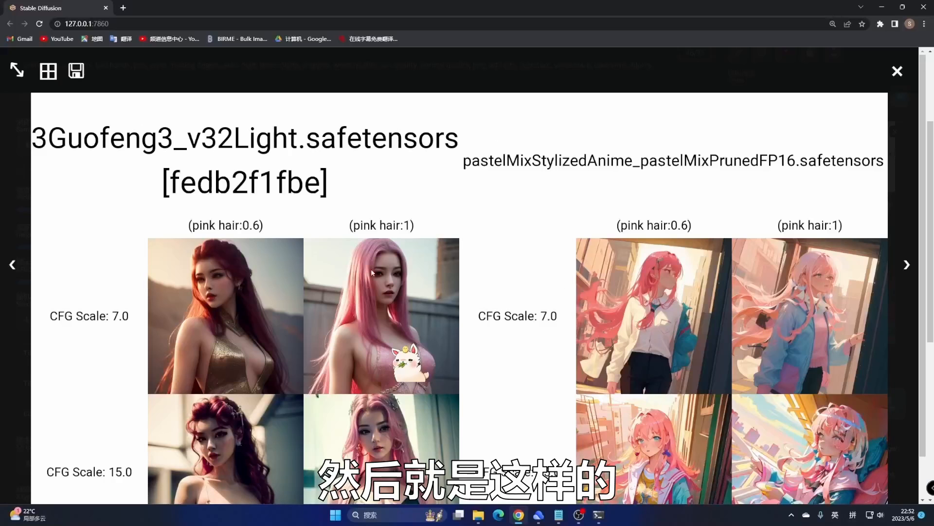
pyautogui.click(898, 71)
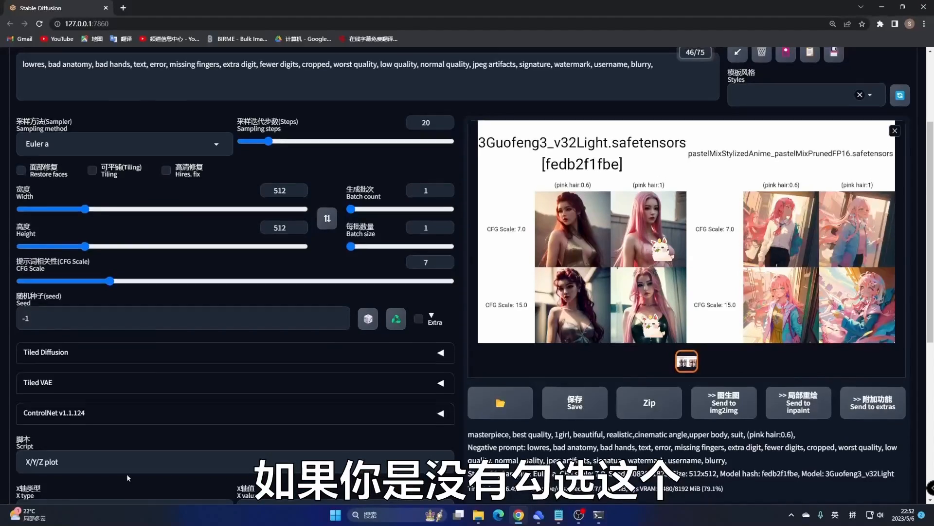
pyautogui.scroll(-6, 126, 474)
pyautogui.scroll(6, 578, 138)
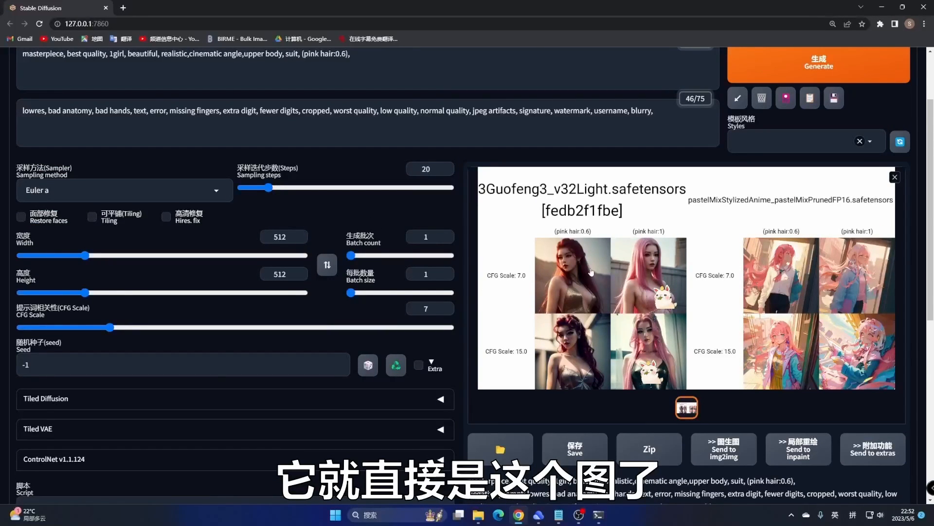
pyautogui.scroll(-6, 52, 401)
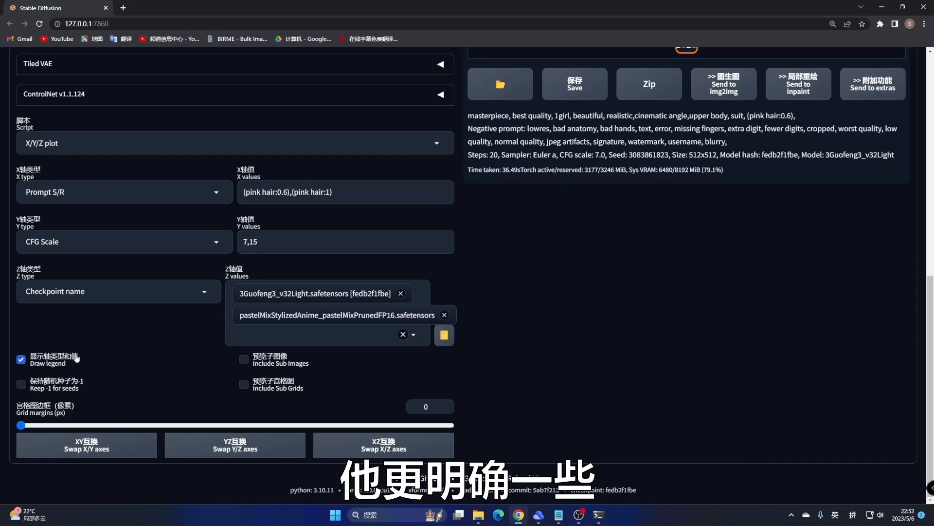
# - Try Keep -1 for seeds enabled with Draw legend off while viewing the enlarged grid, and restore both options
pyautogui.click(19, 386)
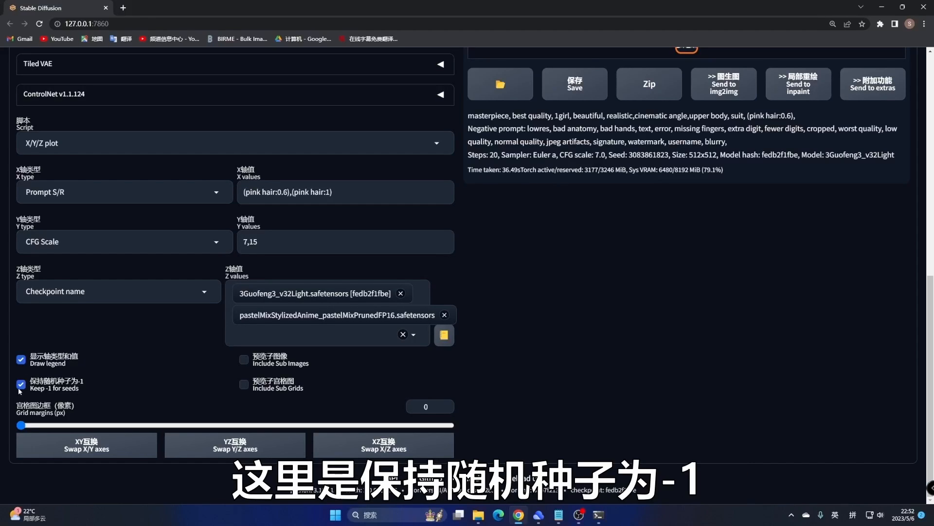
pyautogui.click(25, 361)
pyautogui.scroll(3, 361, 350)
pyautogui.scroll(3, 361, 349)
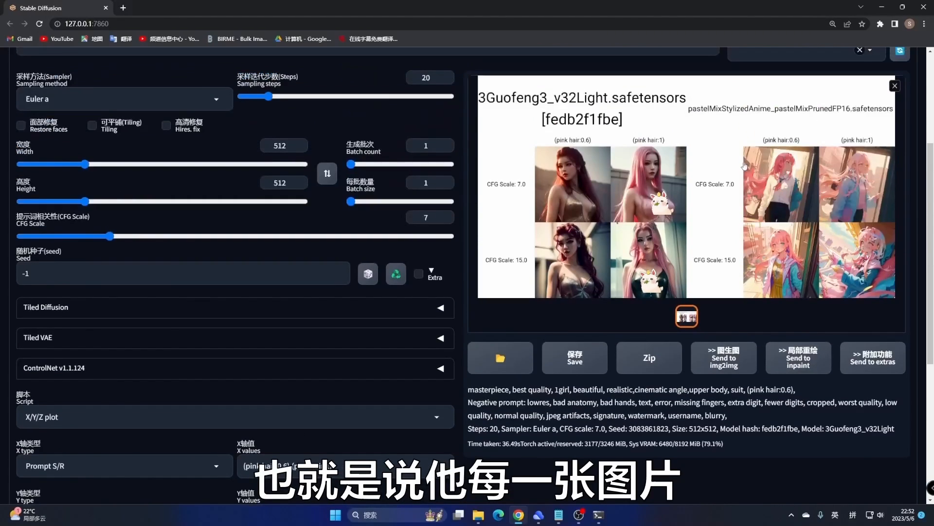
pyautogui.click(722, 225)
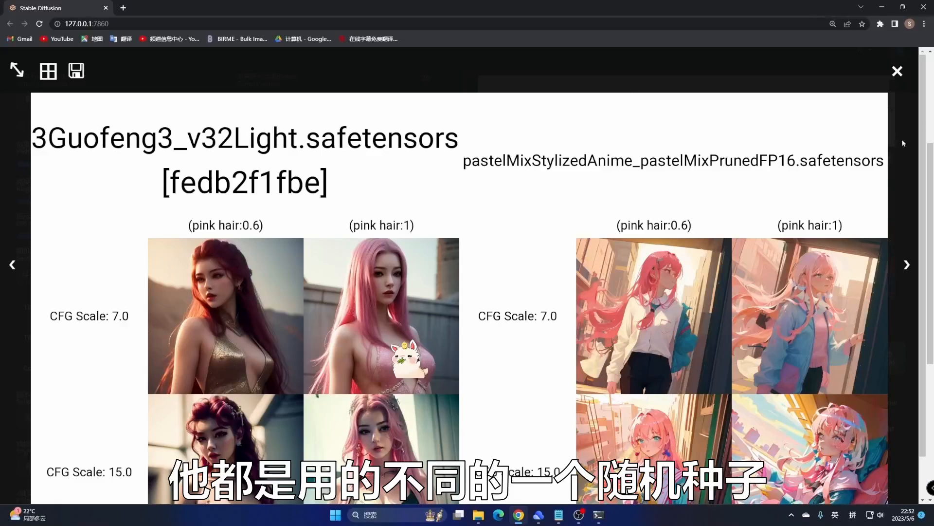
pyautogui.click(897, 71)
pyautogui.scroll(-5, 144, 418)
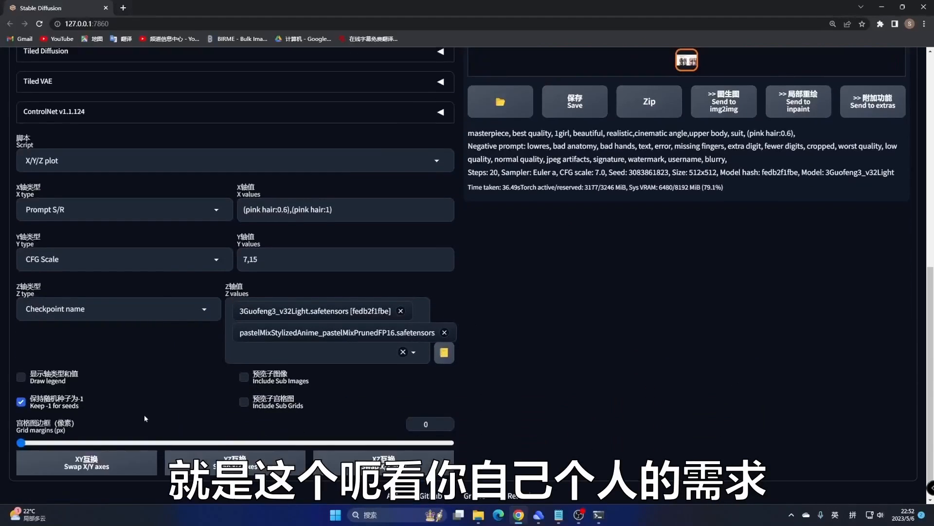
pyautogui.click(22, 385)
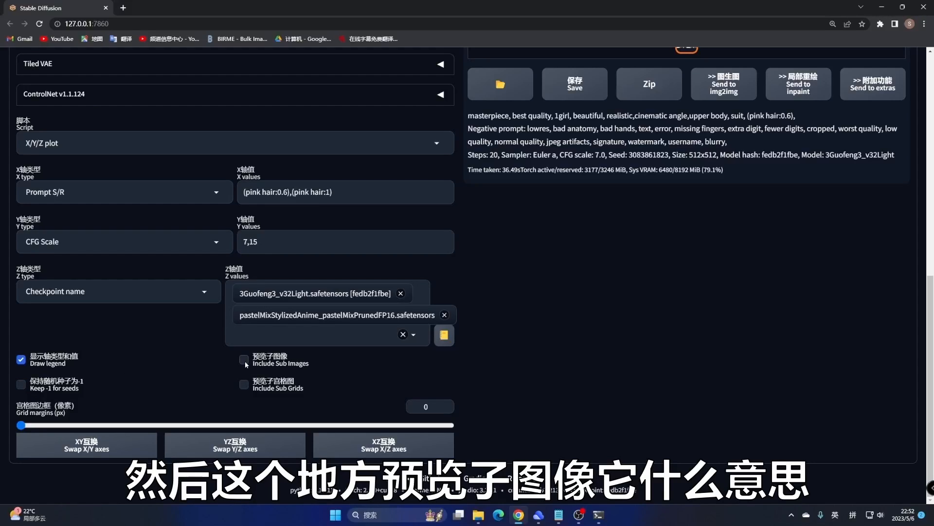
# - Enable Include Sub Images for the plot and set the Z type to Nothing
pyautogui.click(245, 361)
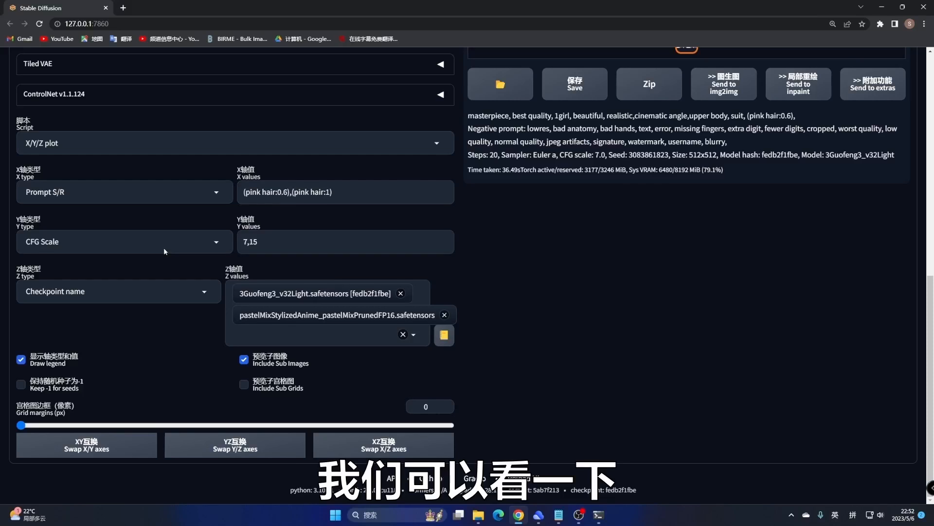
pyautogui.click(208, 314)
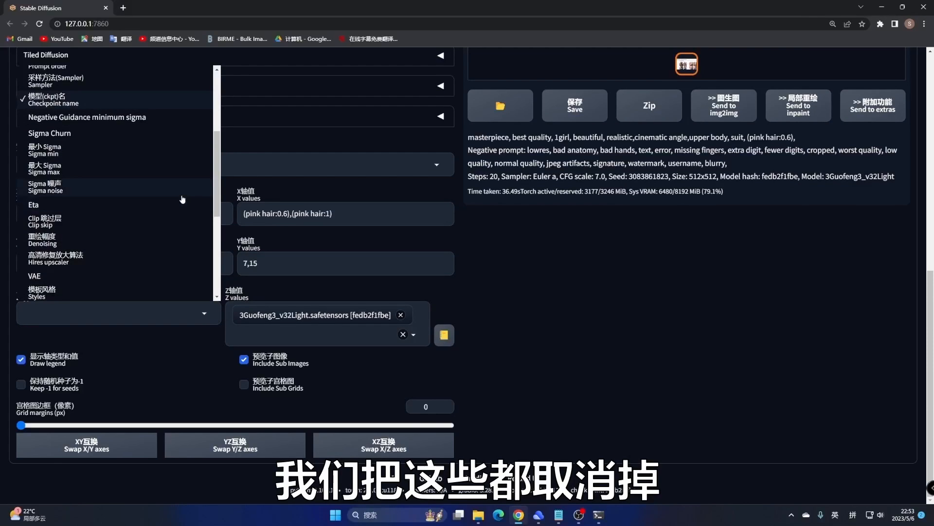
pyautogui.scroll(5, 182, 199)
pyautogui.click(122, 258)
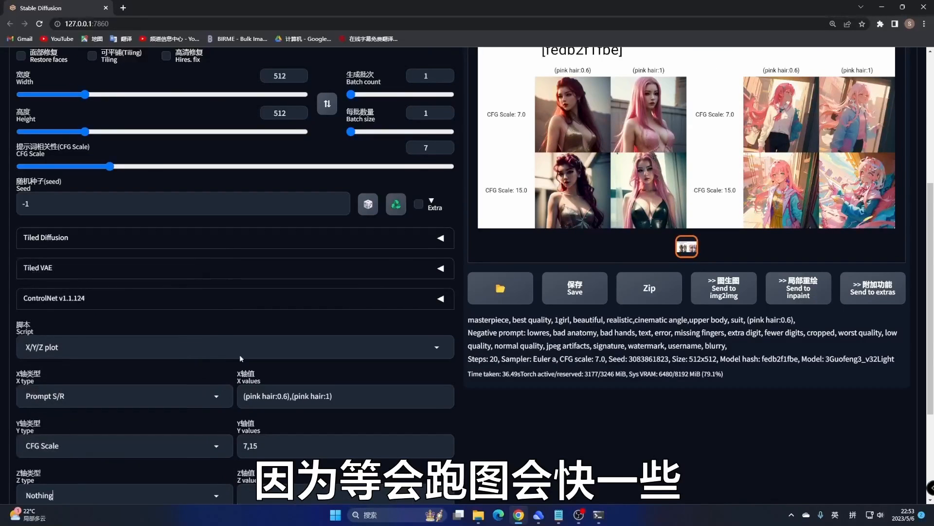
# - Set the plot's Y type to Nothing so only the pink hair weights are compared
pyautogui.scroll(-4, 240, 358)
pyautogui.click(164, 287)
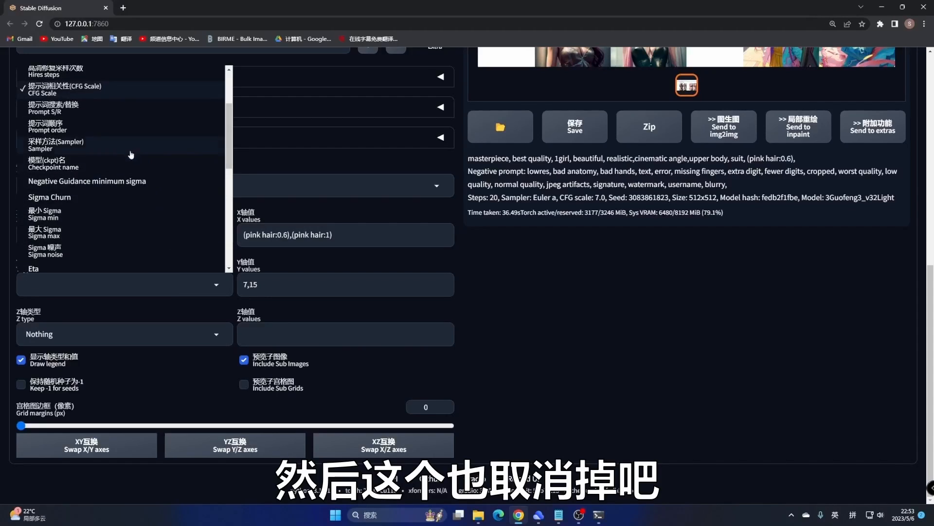
pyautogui.scroll(3, 121, 127)
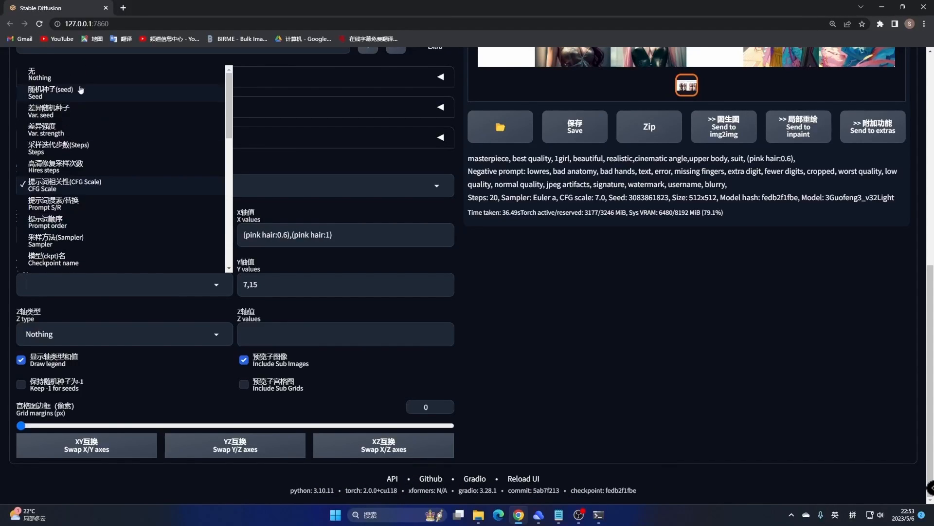
pyautogui.click(80, 80)
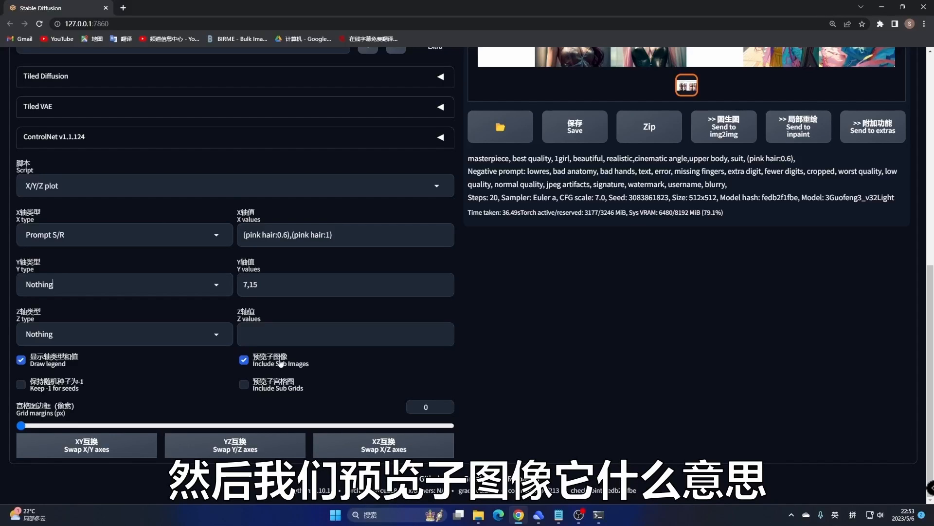
# - Disable Include Sub Images and generate the plot comparing the two pink hair weights
pyautogui.scroll(3, 296, 365)
pyautogui.scroll(4, 296, 365)
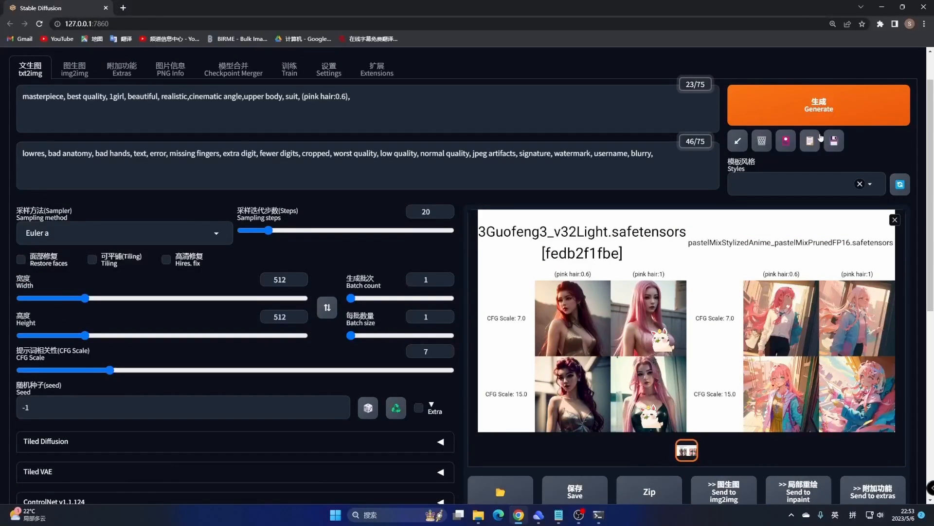
pyautogui.scroll(-3, 267, 400)
pyautogui.scroll(-4, 265, 396)
pyautogui.scroll(8, 777, 141)
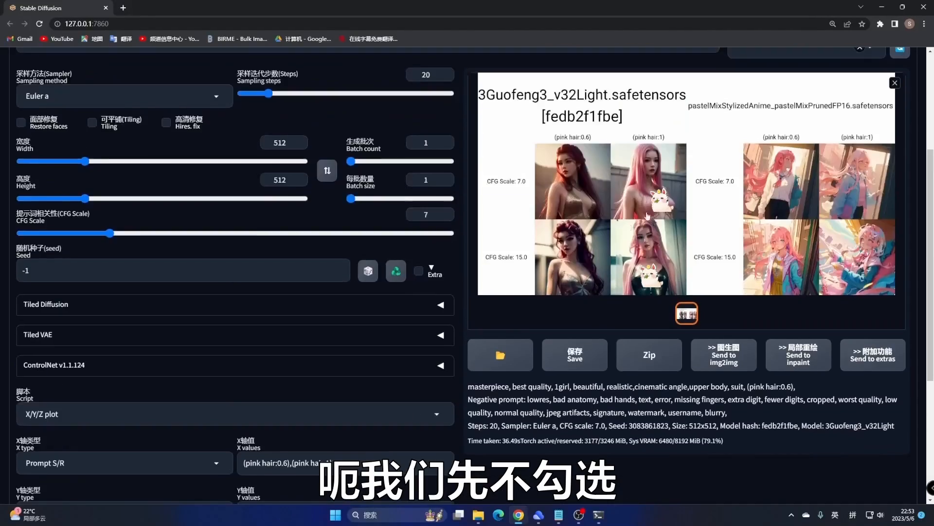
pyautogui.click(798, 107)
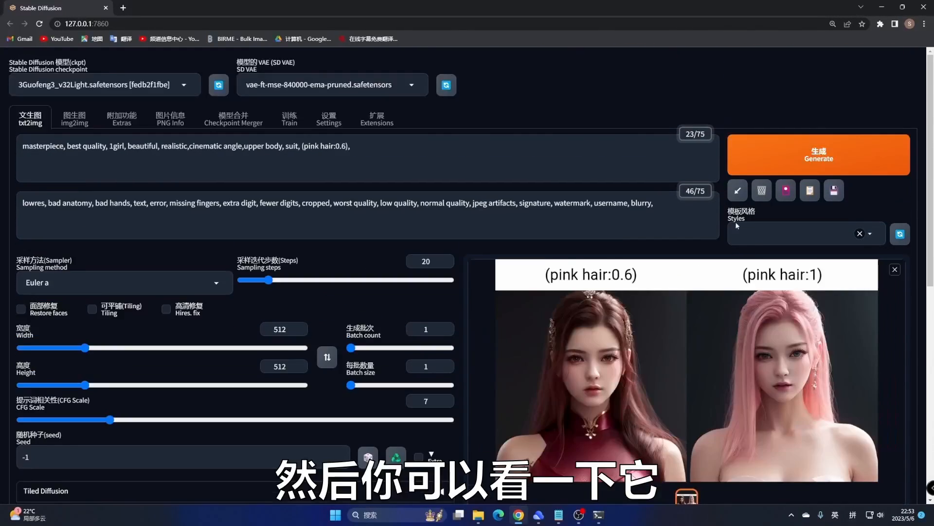
pyautogui.scroll(-4, 738, 225)
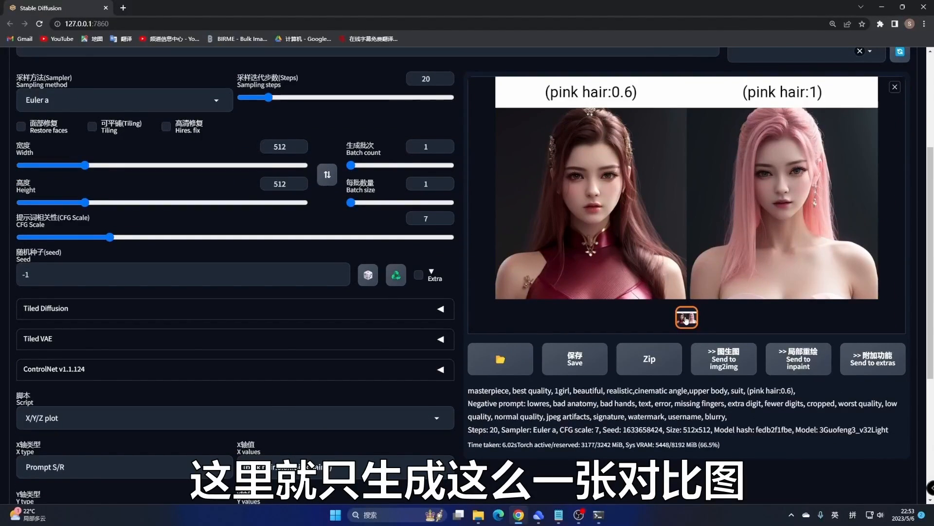
# - Enable Include Sub Images and generate the pink hair weight plot again
pyautogui.scroll(-5, 367, 326)
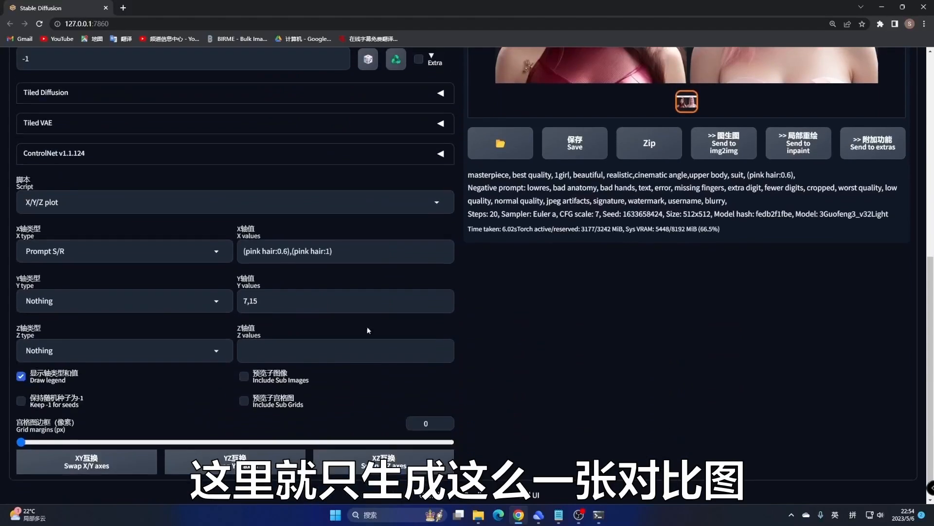
pyautogui.click(244, 362)
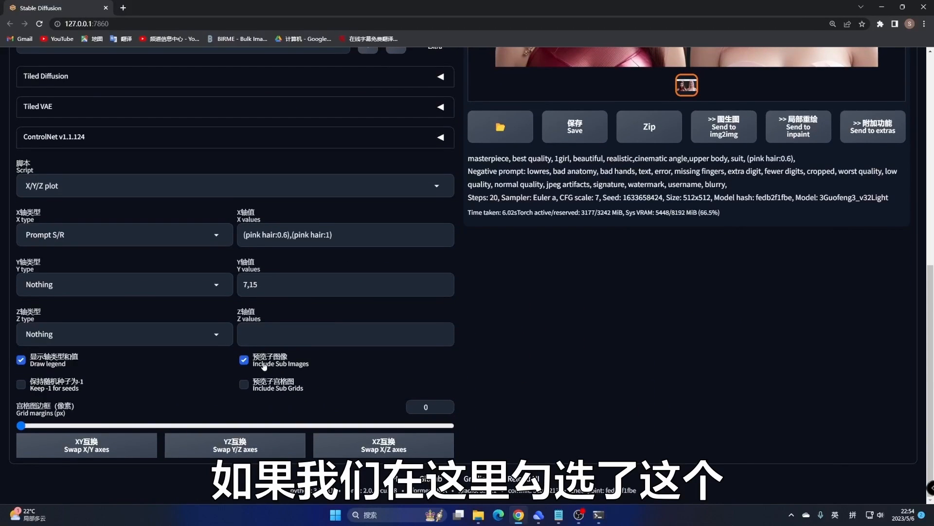
pyautogui.scroll(10, 287, 363)
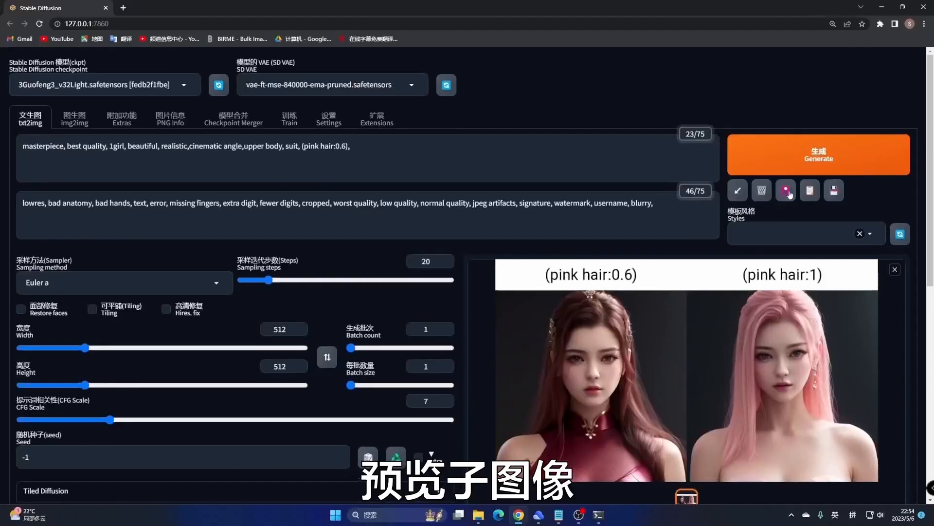
pyautogui.click(769, 155)
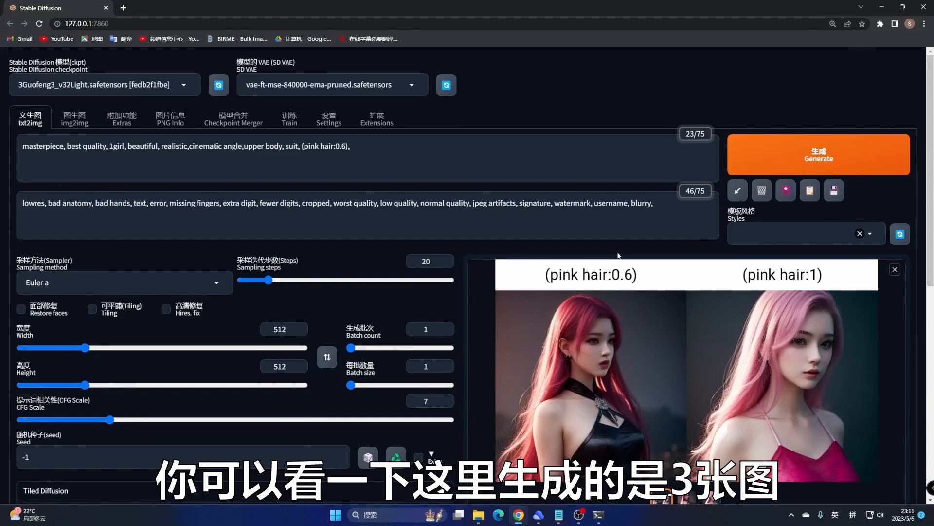
# - Compare the pink hair comparison grid with its individual sub-images in the output gallery
pyautogui.scroll(-3, 620, 257)
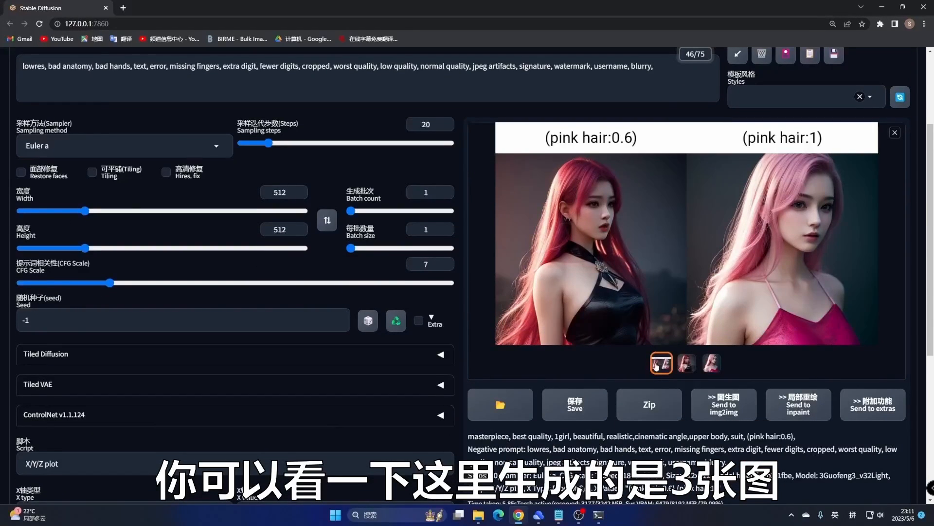
pyautogui.click(684, 365)
pyautogui.press('Right')
pyautogui.press('Right')
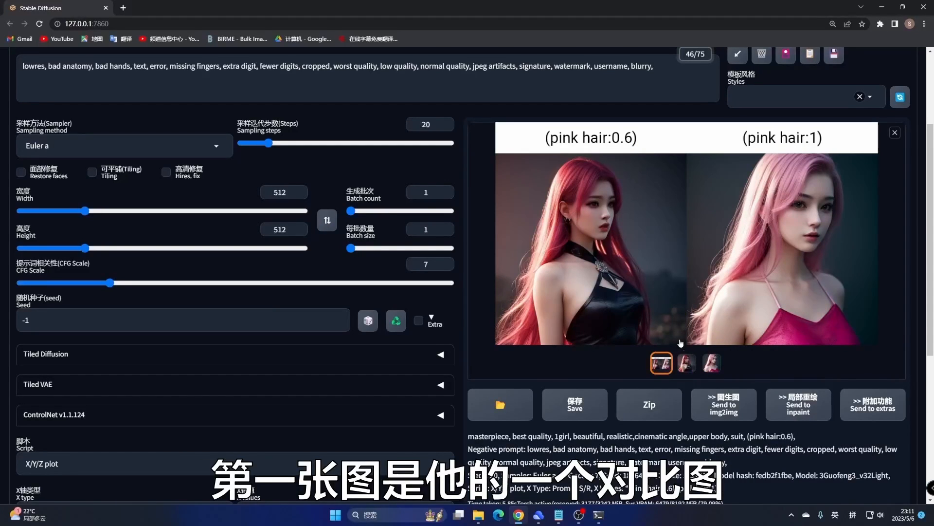
pyautogui.click(686, 365)
pyautogui.press('Right')
pyautogui.click(686, 368)
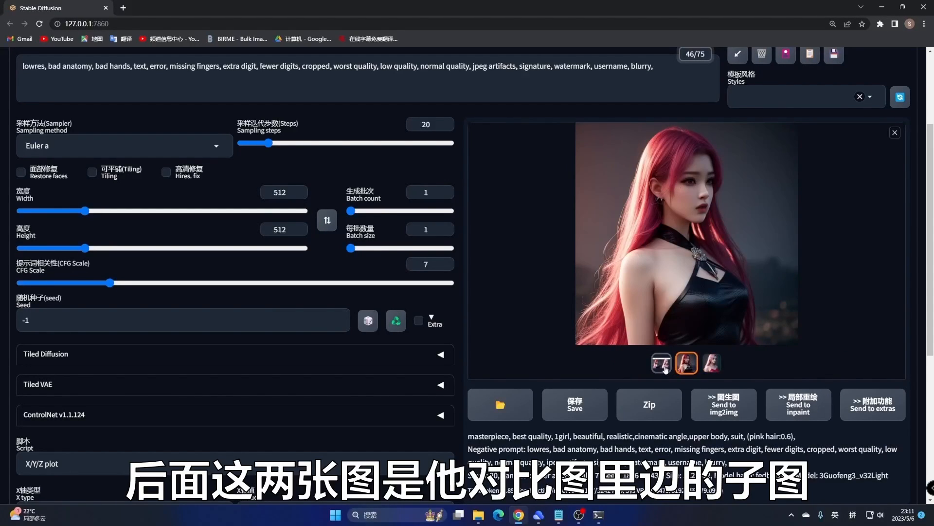
pyautogui.click(663, 366)
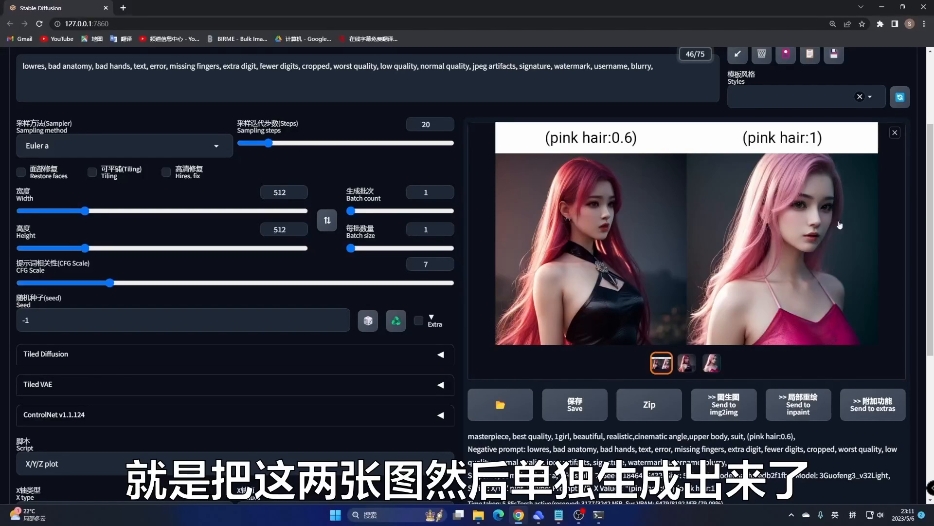
pyautogui.click(688, 365)
pyautogui.click(711, 366)
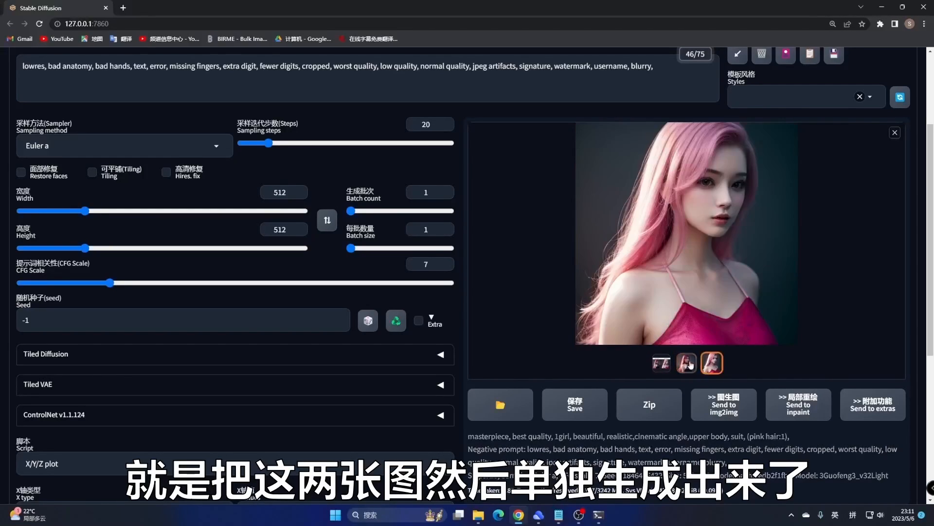
pyautogui.click(687, 365)
pyautogui.click(670, 363)
# - Disable Include Sub Images and enable Include Sub Grids for the plot
pyautogui.scroll(-5, 416, 355)
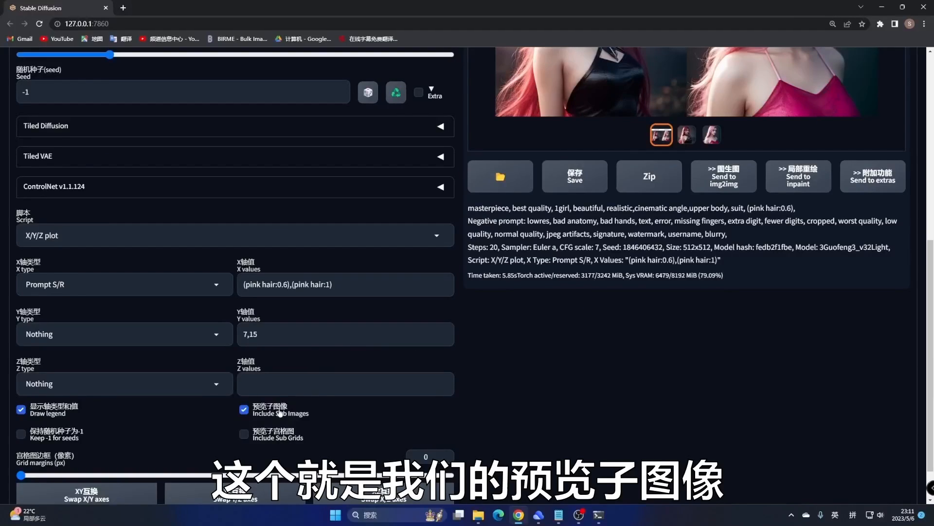
pyautogui.click(253, 414)
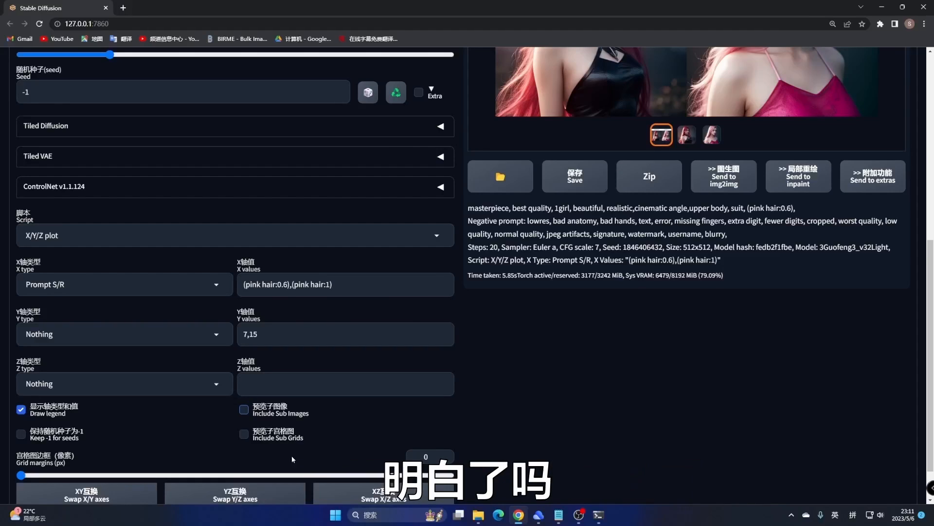
pyautogui.click(243, 435)
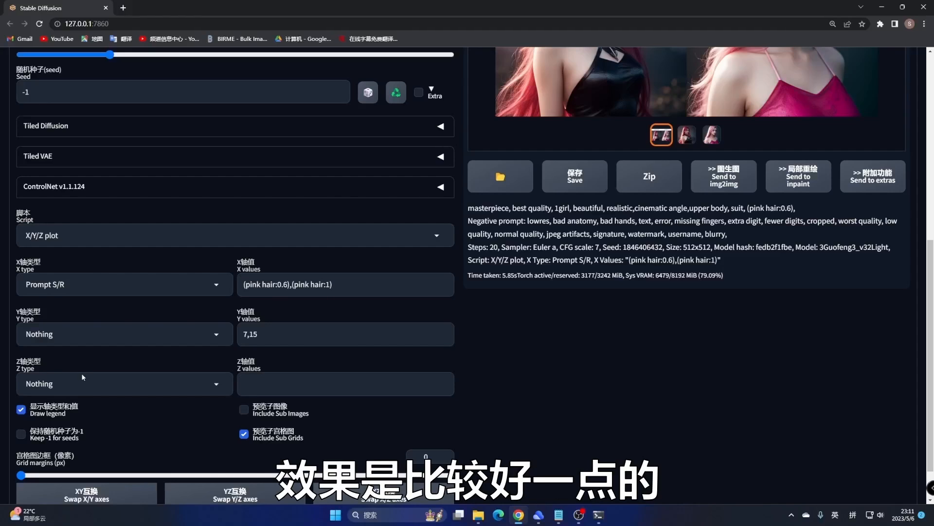
# - Set the Y type to CFG Scale and the Z type to Checkpoint name
pyautogui.click(89, 336)
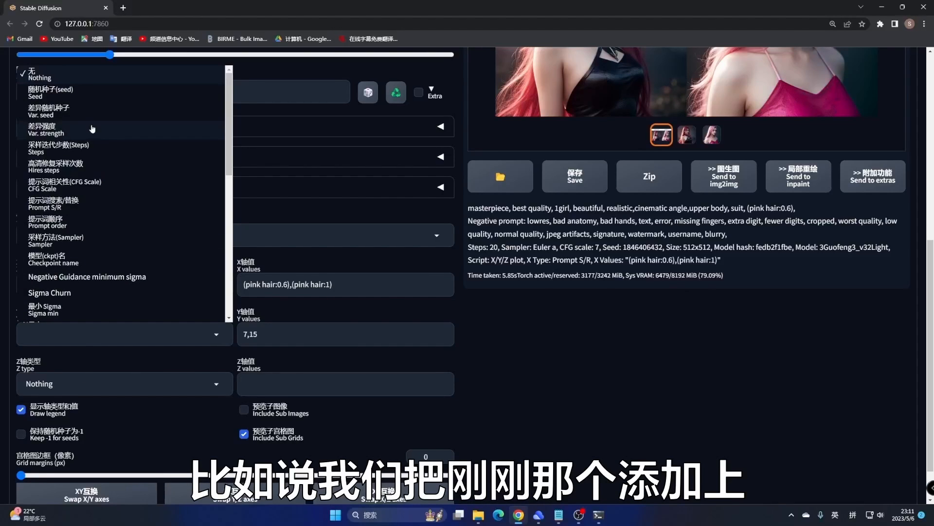
pyautogui.click(68, 185)
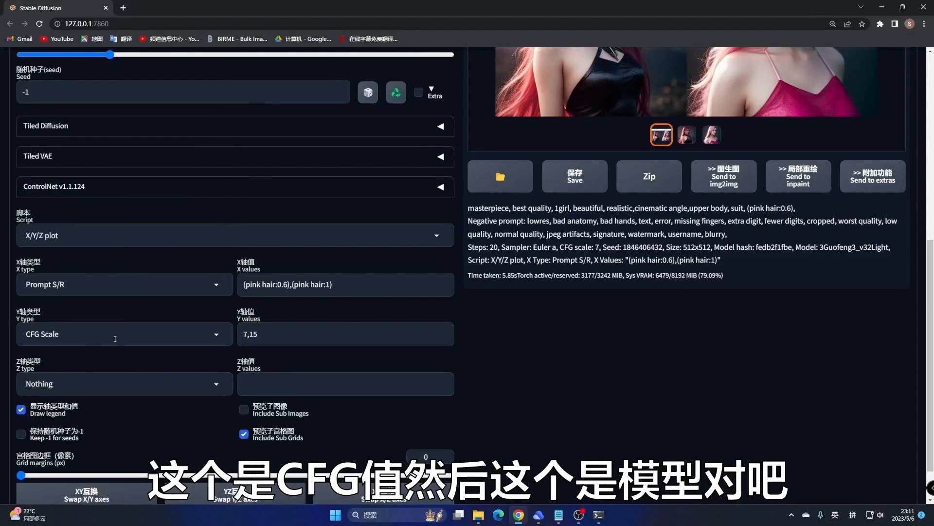
pyautogui.click(85, 393)
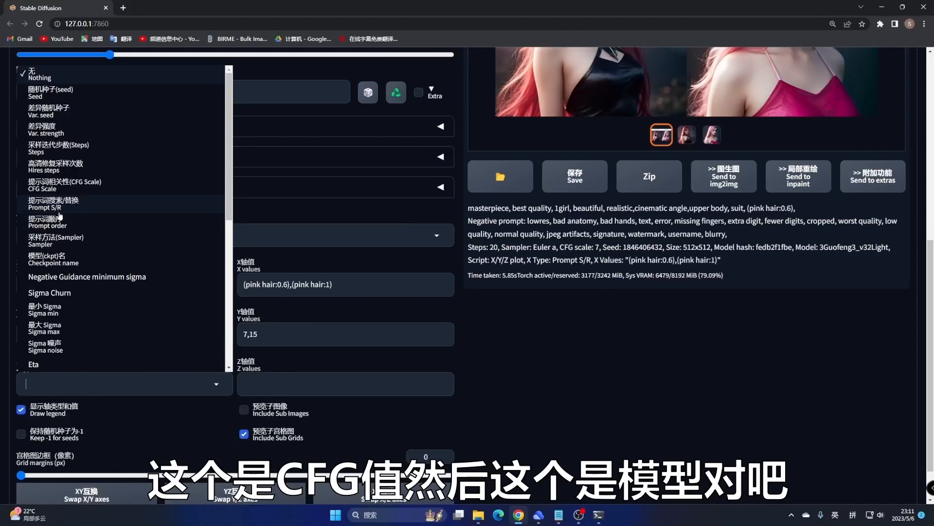
pyautogui.click(73, 259)
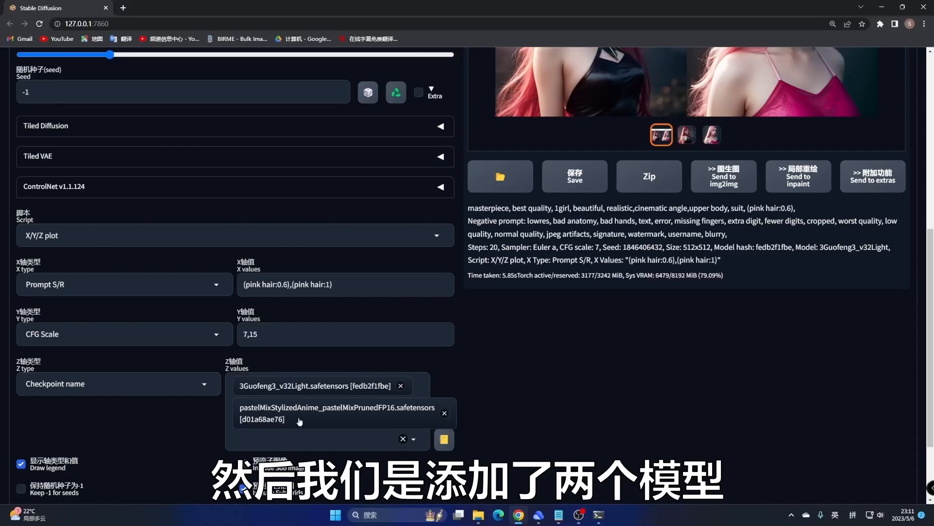
# - Generate the three-axis plot of pink hair weight, CFG Scale and checkpoint with sub grids included
pyautogui.scroll(-2, 262, 316)
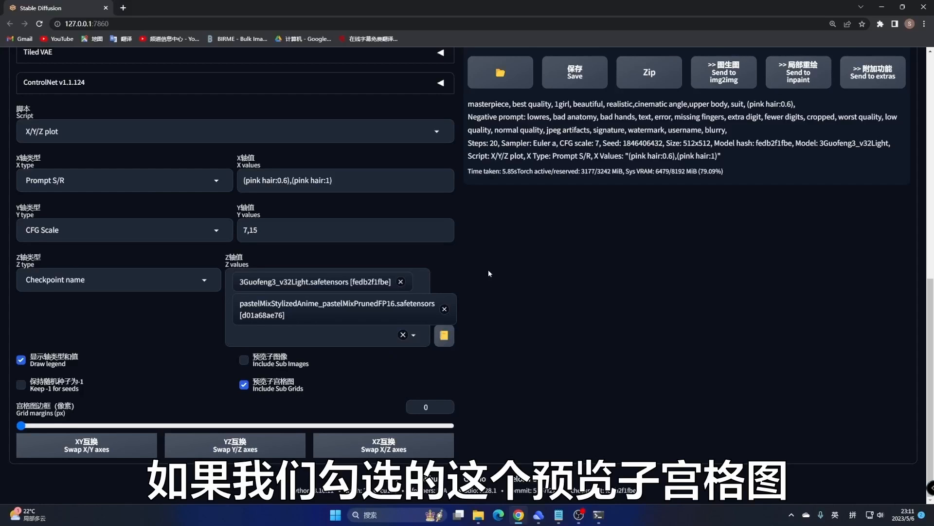
pyautogui.scroll(15, 489, 273)
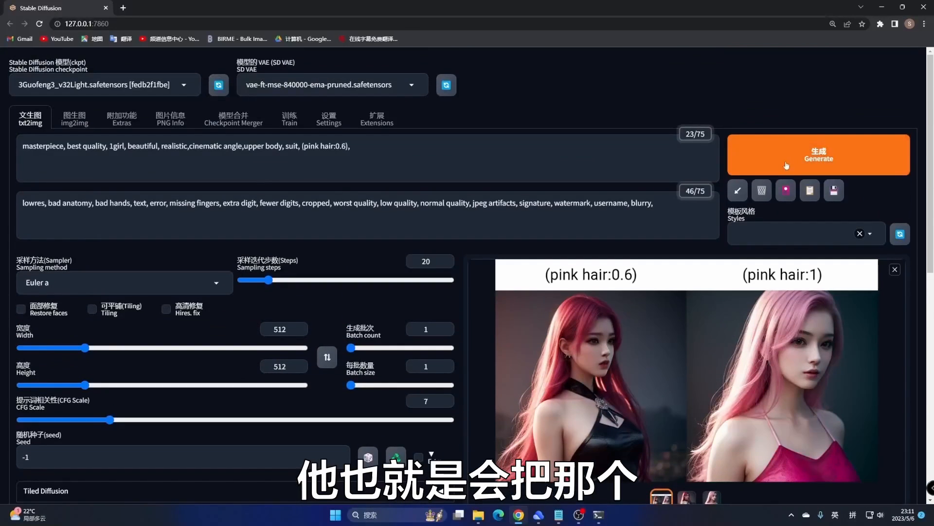
pyautogui.click(788, 164)
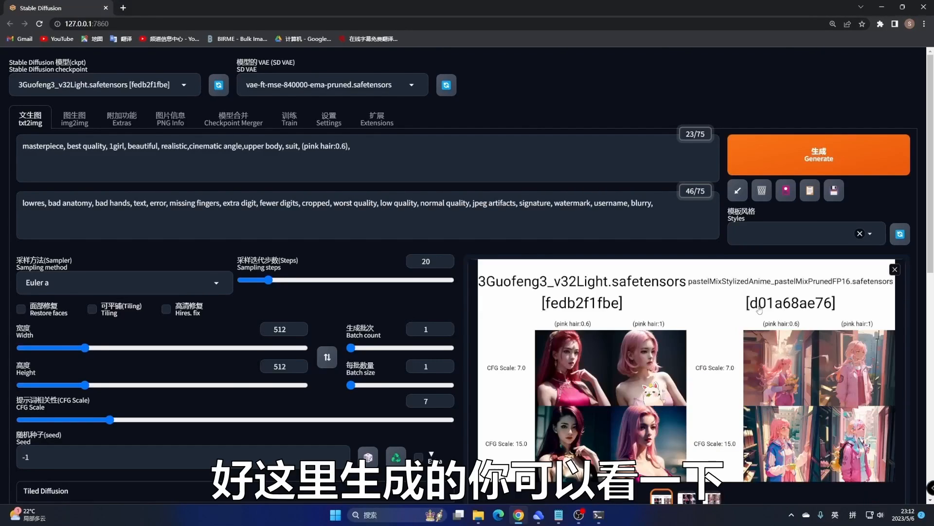
# - Compare the combined grid with each checkpoint's separate sub grid, and relate them to the Include Sub Grids option
pyautogui.scroll(-3, 661, 367)
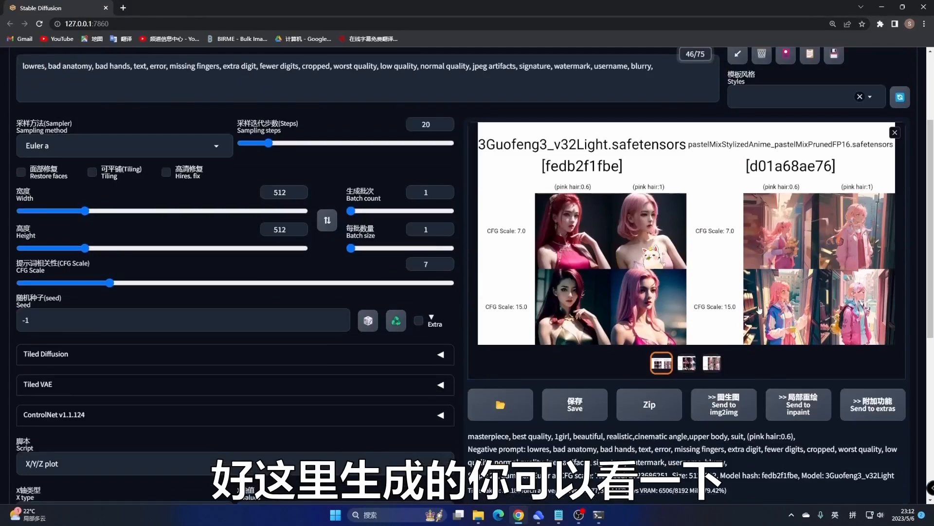
pyautogui.click(661, 368)
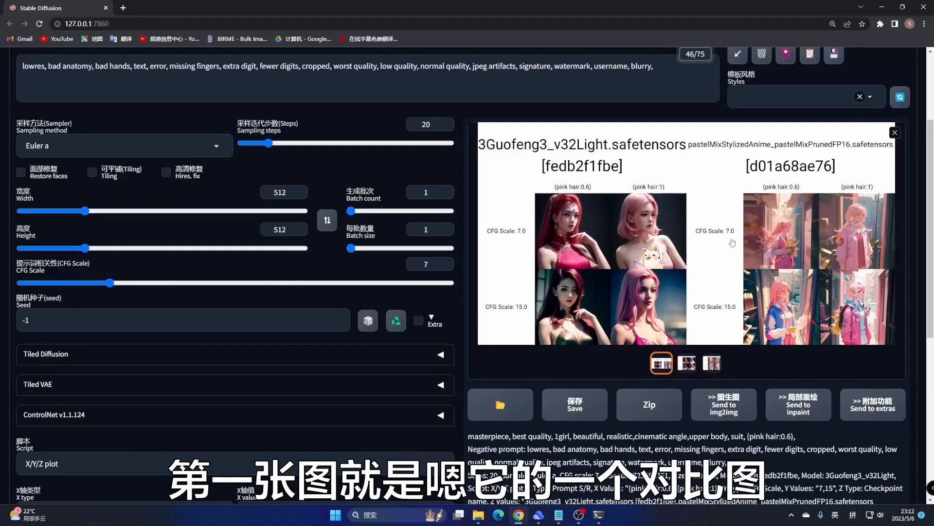
pyautogui.click(687, 363)
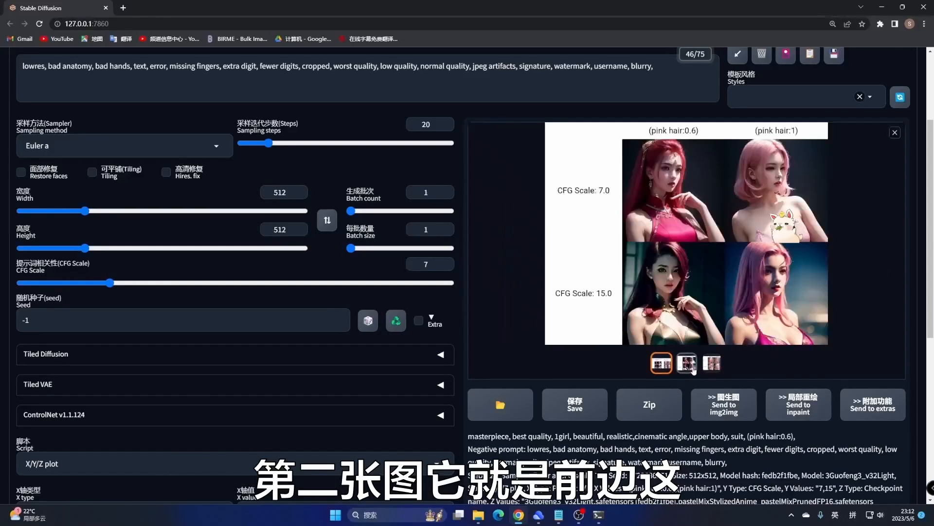
pyautogui.click(663, 365)
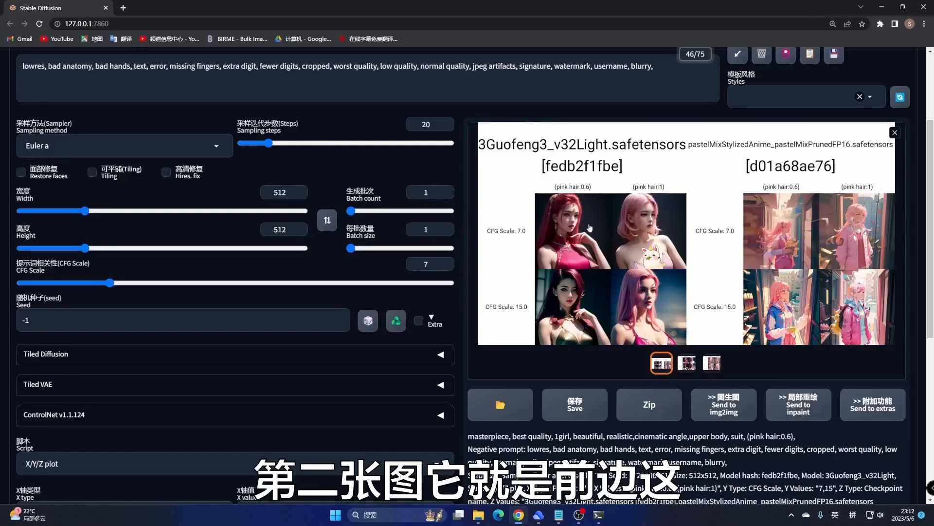
pyautogui.click(713, 363)
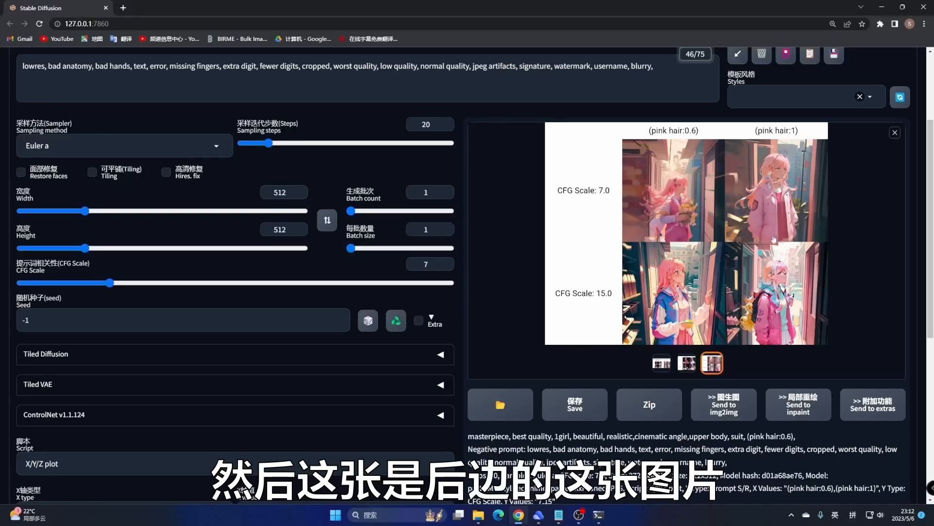
pyautogui.click(663, 366)
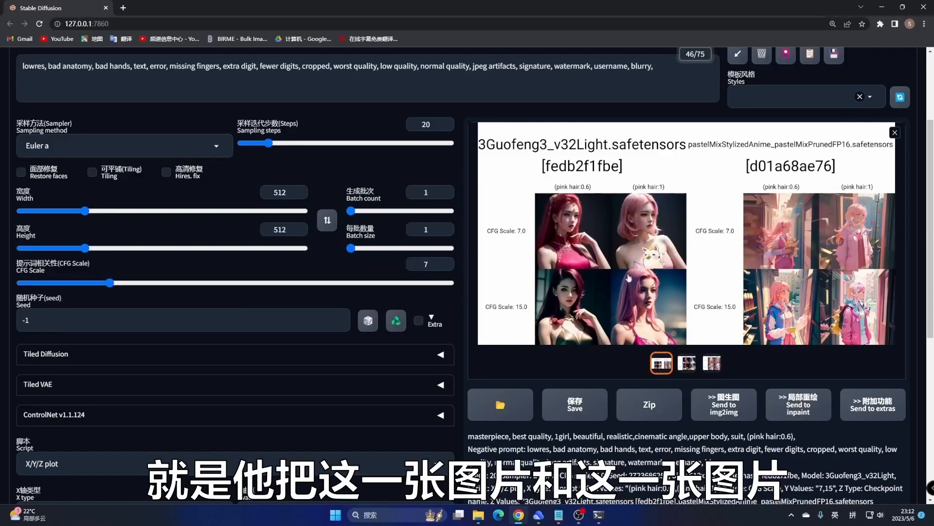
pyautogui.click(688, 370)
pyautogui.click(712, 368)
pyautogui.click(688, 371)
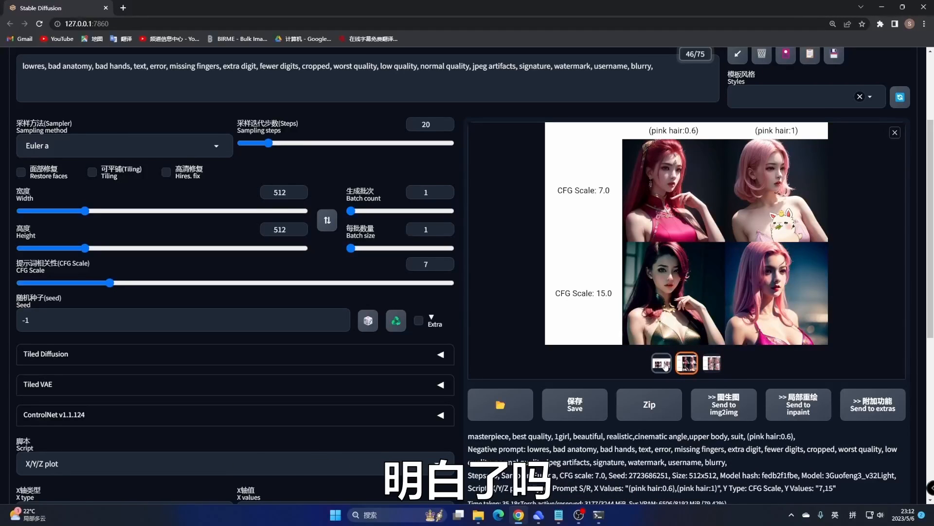
pyautogui.click(665, 367)
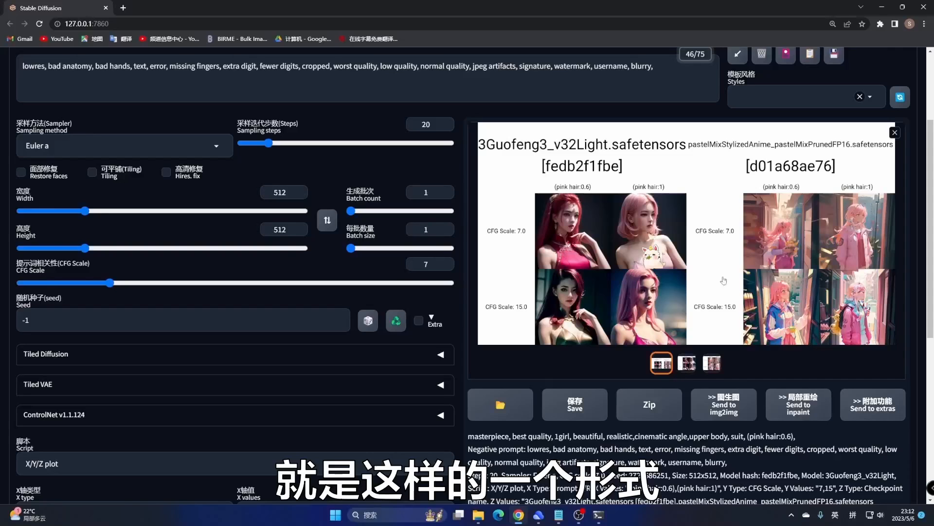
pyautogui.scroll(-6, 224, 229)
pyautogui.scroll(-1, 255, 336)
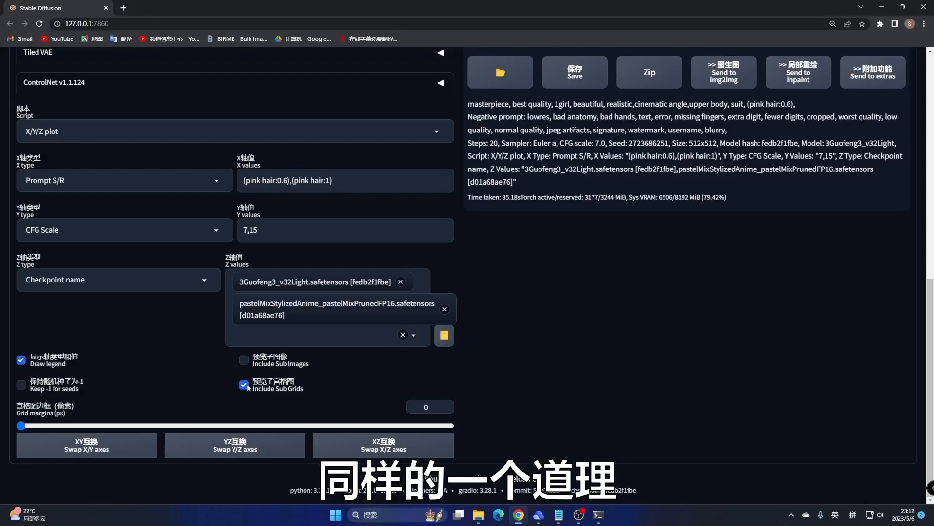
# - Disable Include Sub Grids for the X/Y/Z plot
pyautogui.click(245, 385)
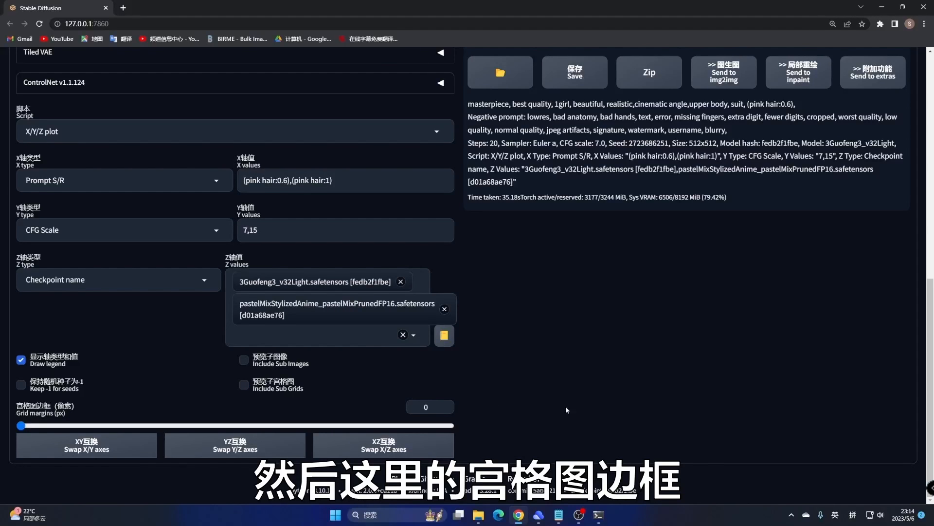
# - Review the grid margins (宫格图边框) explanation in the Notepad file 脚本用法.txt, and return to the Stable Diffusion generation settings
pyautogui.click(560, 512)
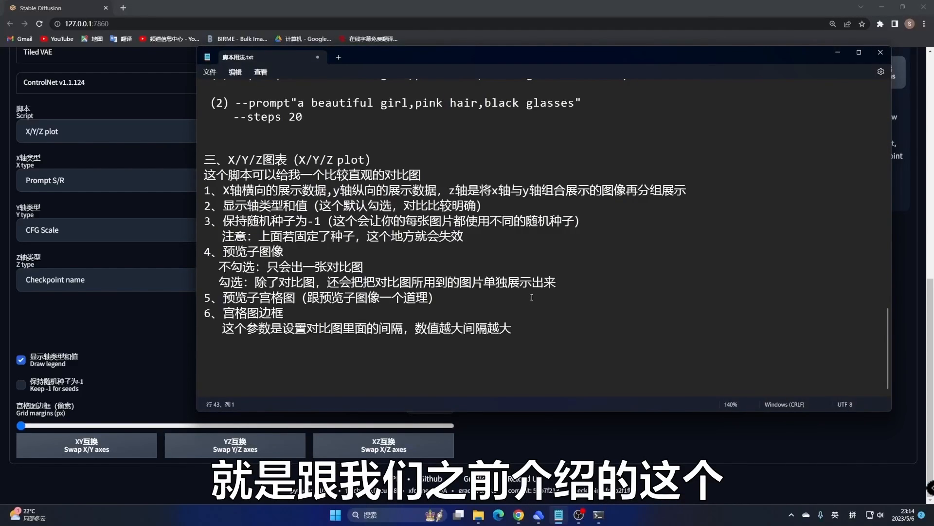
pyautogui.scroll(10, 519, 219)
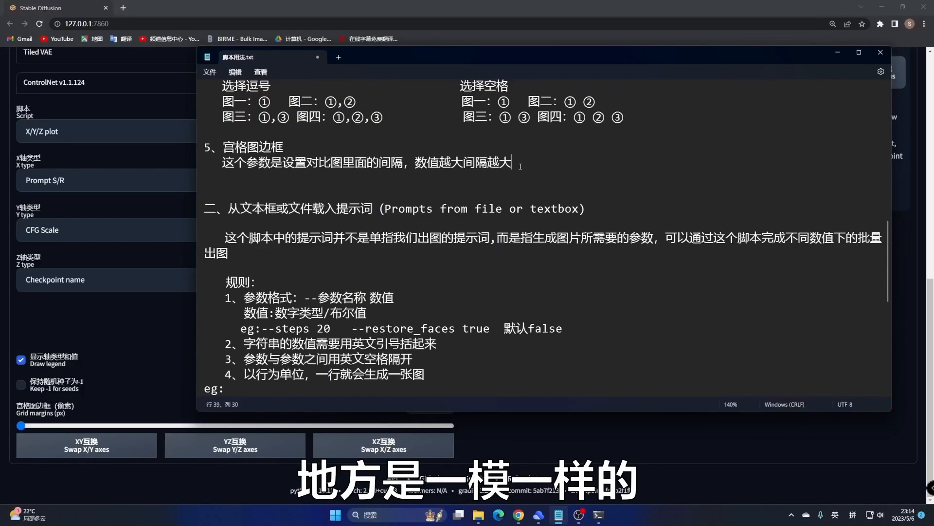
pyautogui.moveTo(512, 163); pyautogui.dragTo(221, 164)
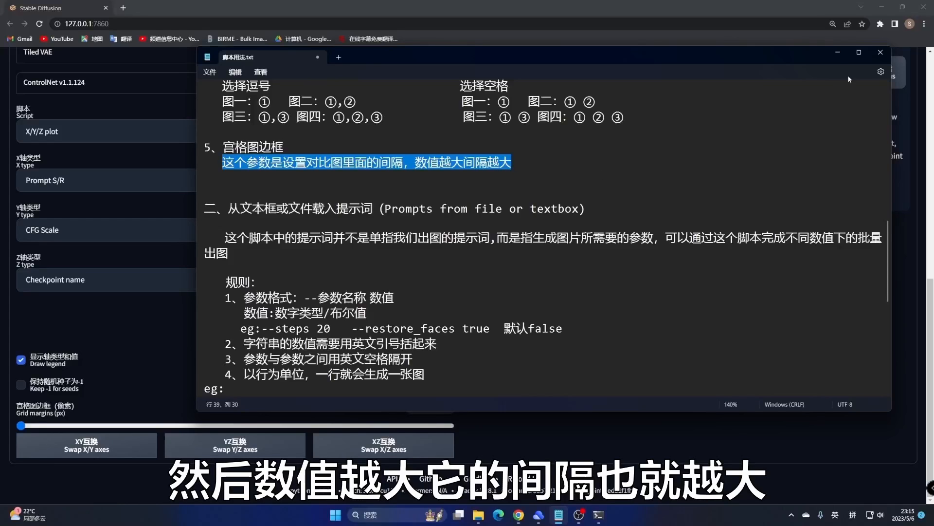
pyautogui.click(837, 57)
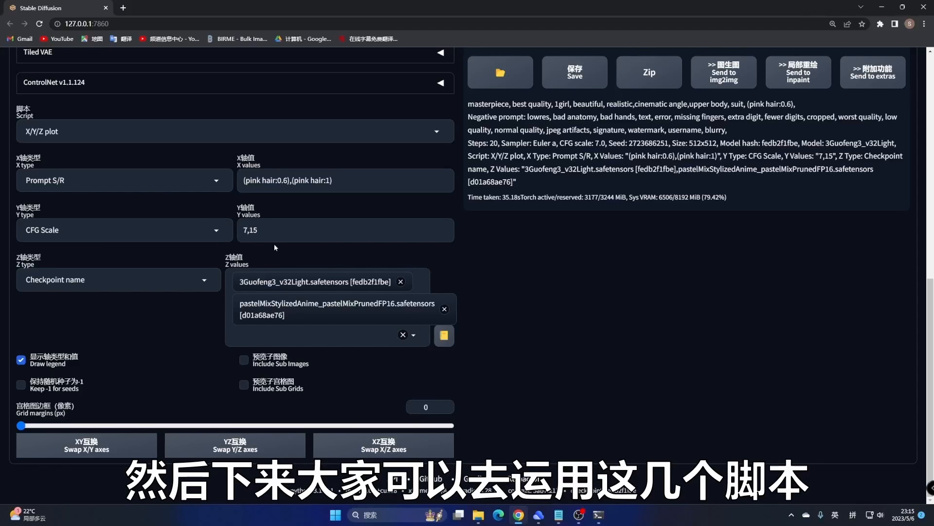
pyautogui.scroll(10, 277, 265)
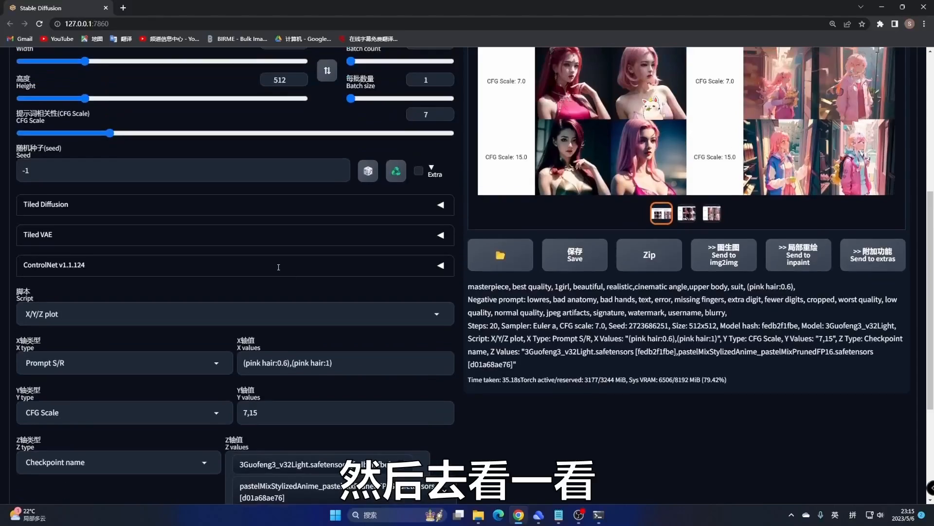